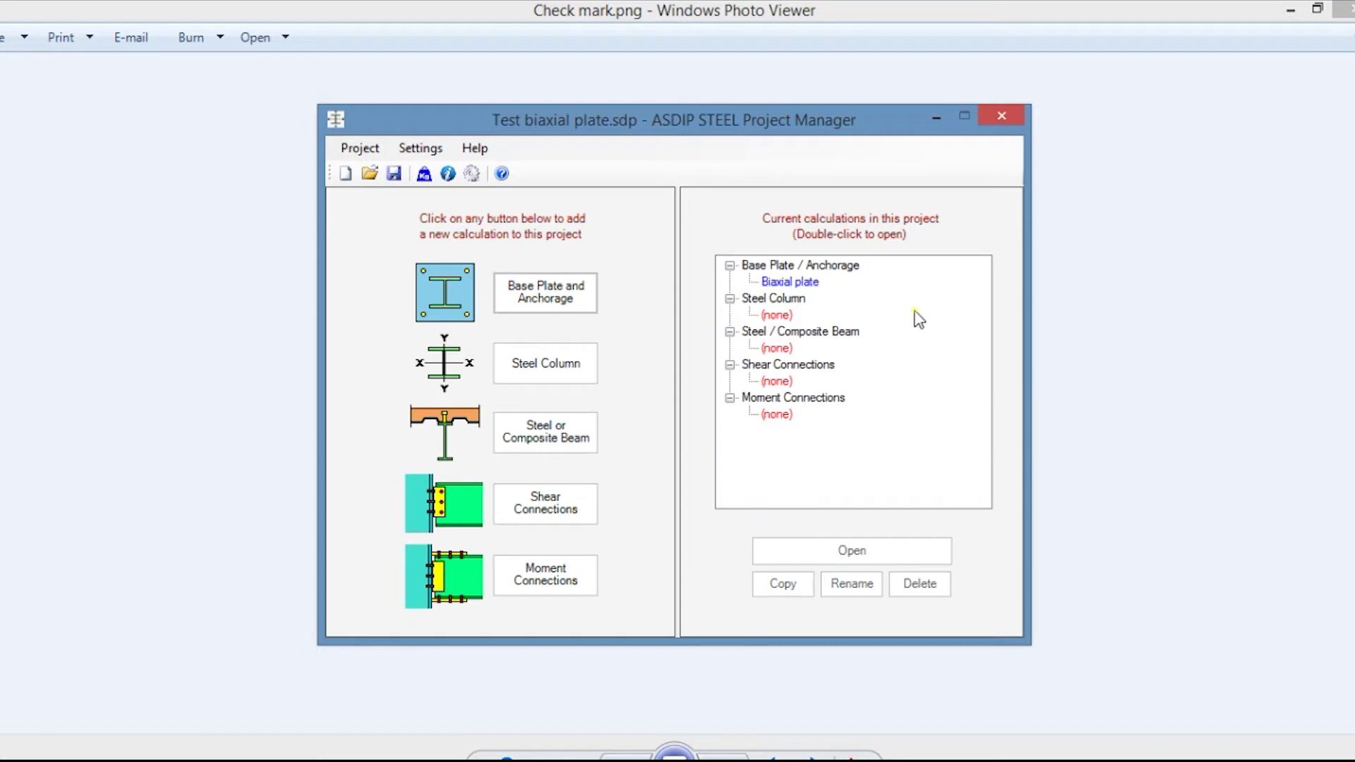
- Open the Biaxial plate calculation under Base Plate / Anchorage in the project tree
{"action": "double_click", "coordinate": [796, 283]}
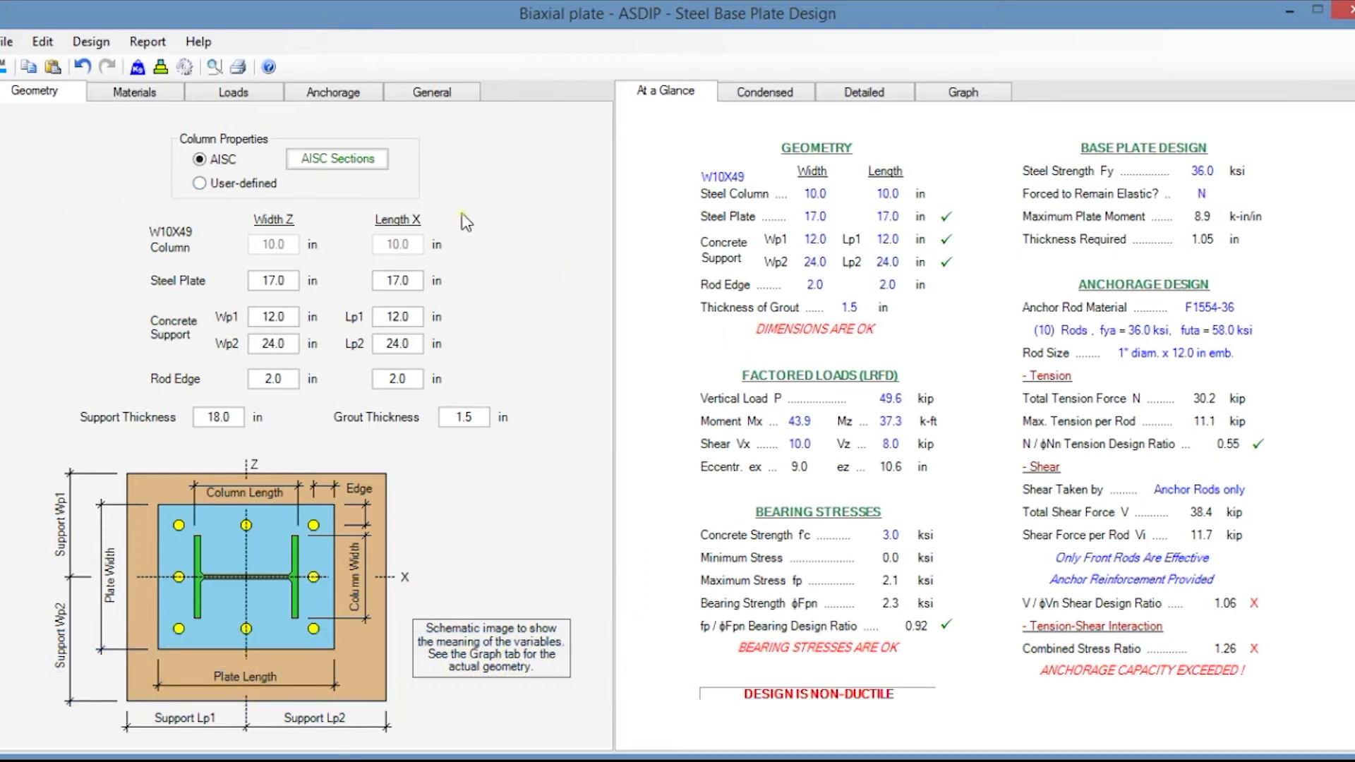
- Keep W10X49 from the AISC sections database as the column and view the base plate materials
{"action": "left_click", "coordinate": [319, 164]}
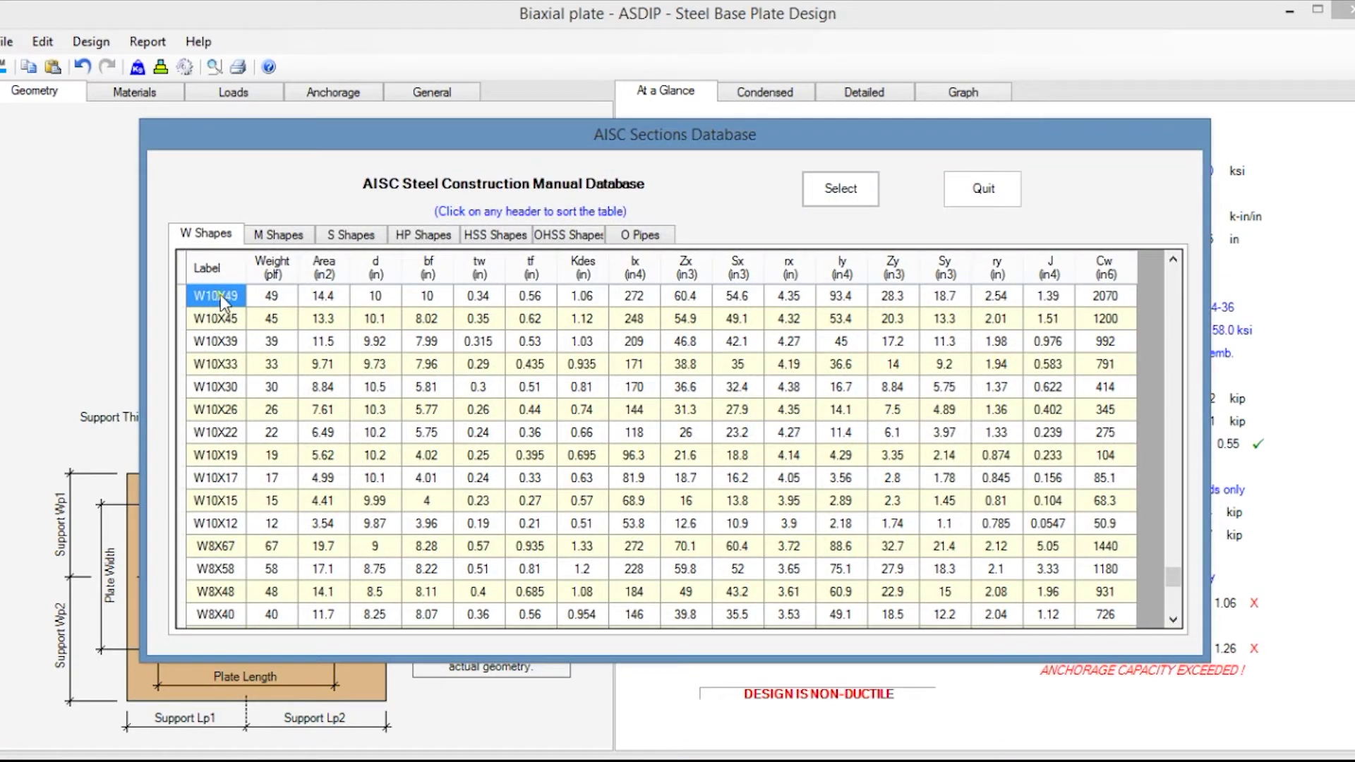
{"action": "left_click", "coordinate": [839, 188]}
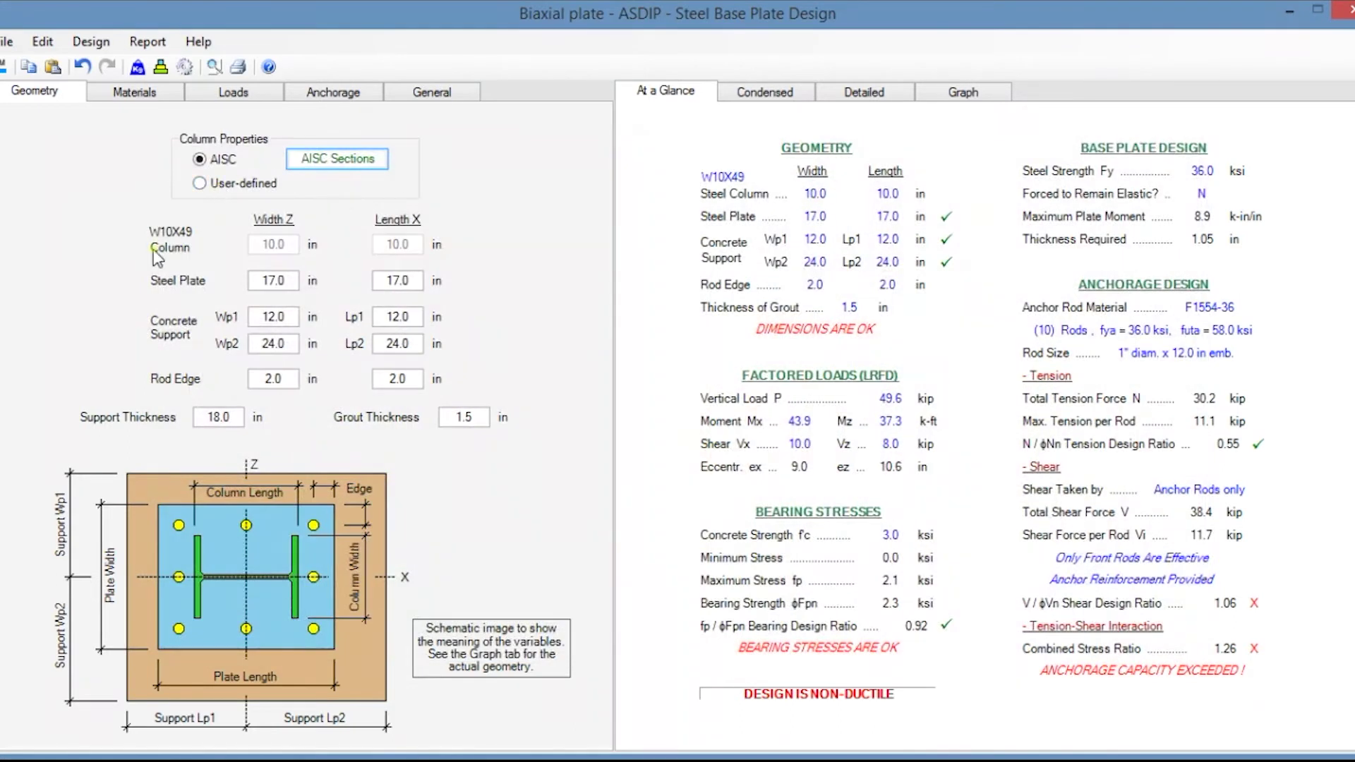
{"action": "left_click", "coordinate": [131, 93]}
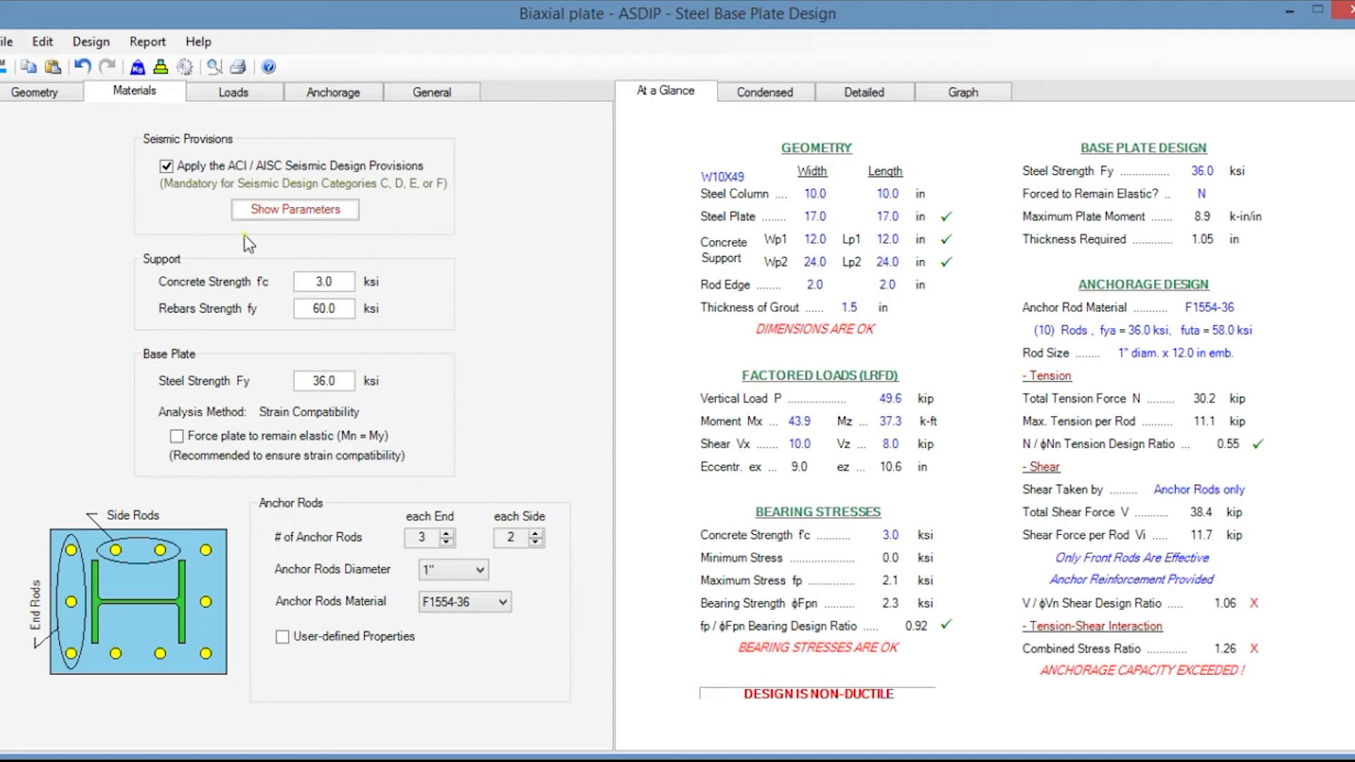
- Review the seismic parameters, Sds 0.60 and overstrength 3.00, then view the base plate loads
{"action": "left_click", "coordinate": [288, 210]}
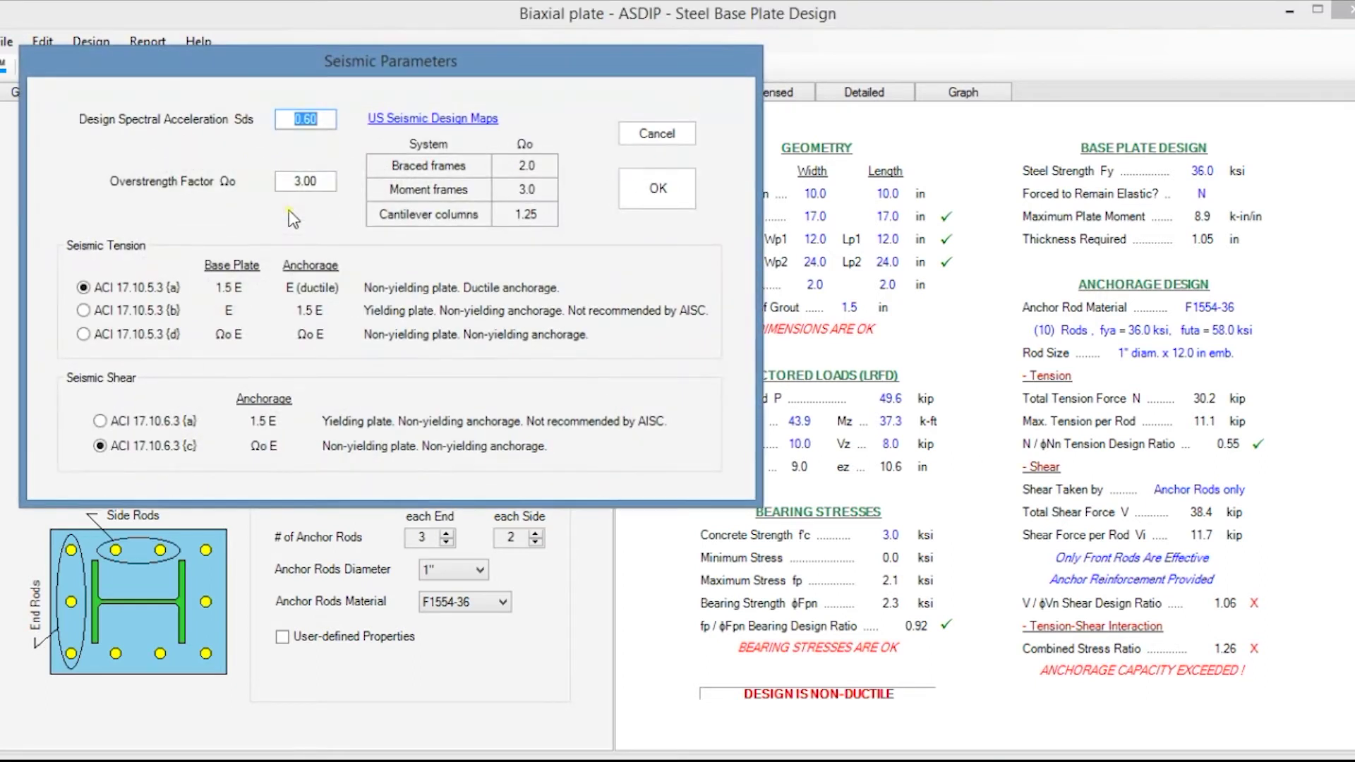
{"action": "left_click", "coordinate": [326, 118]}
{"action": "left_click", "coordinate": [657, 188]}
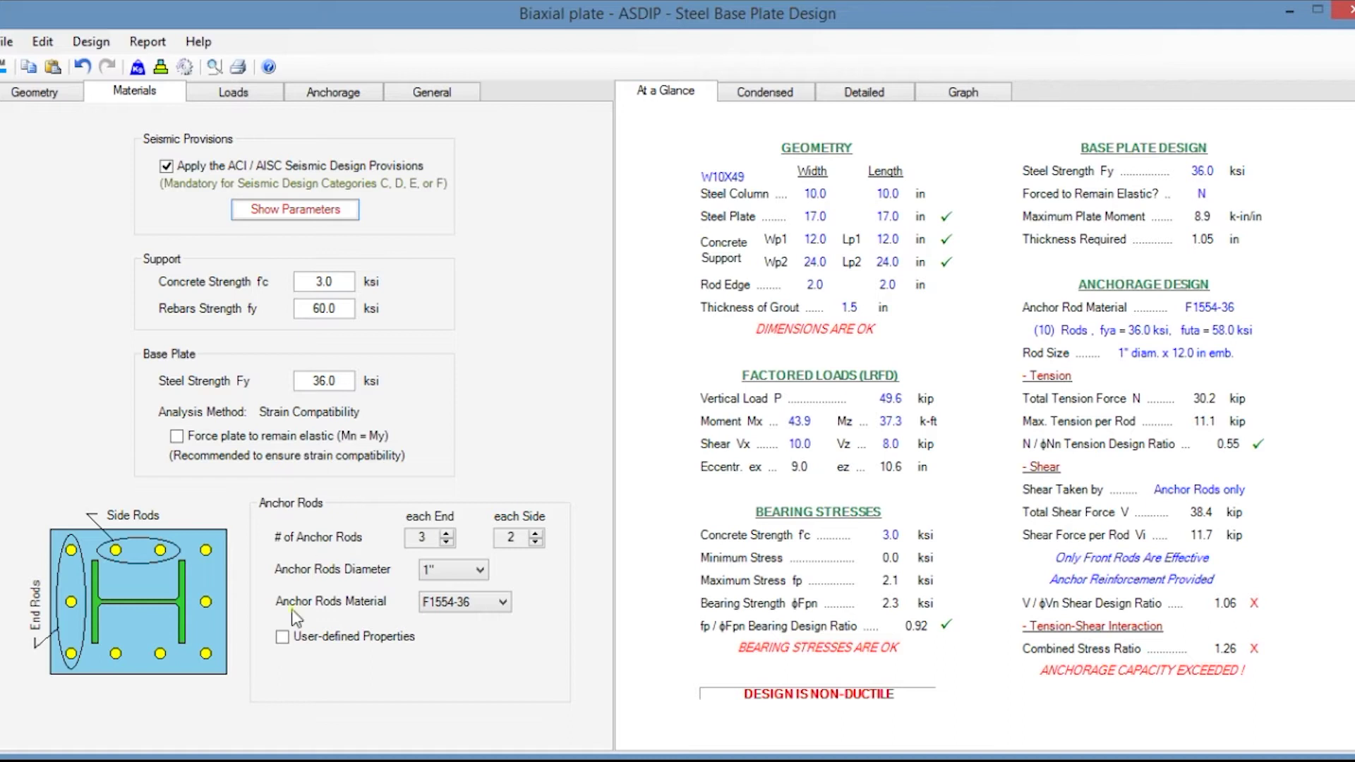
{"action": "left_click", "coordinate": [234, 93]}
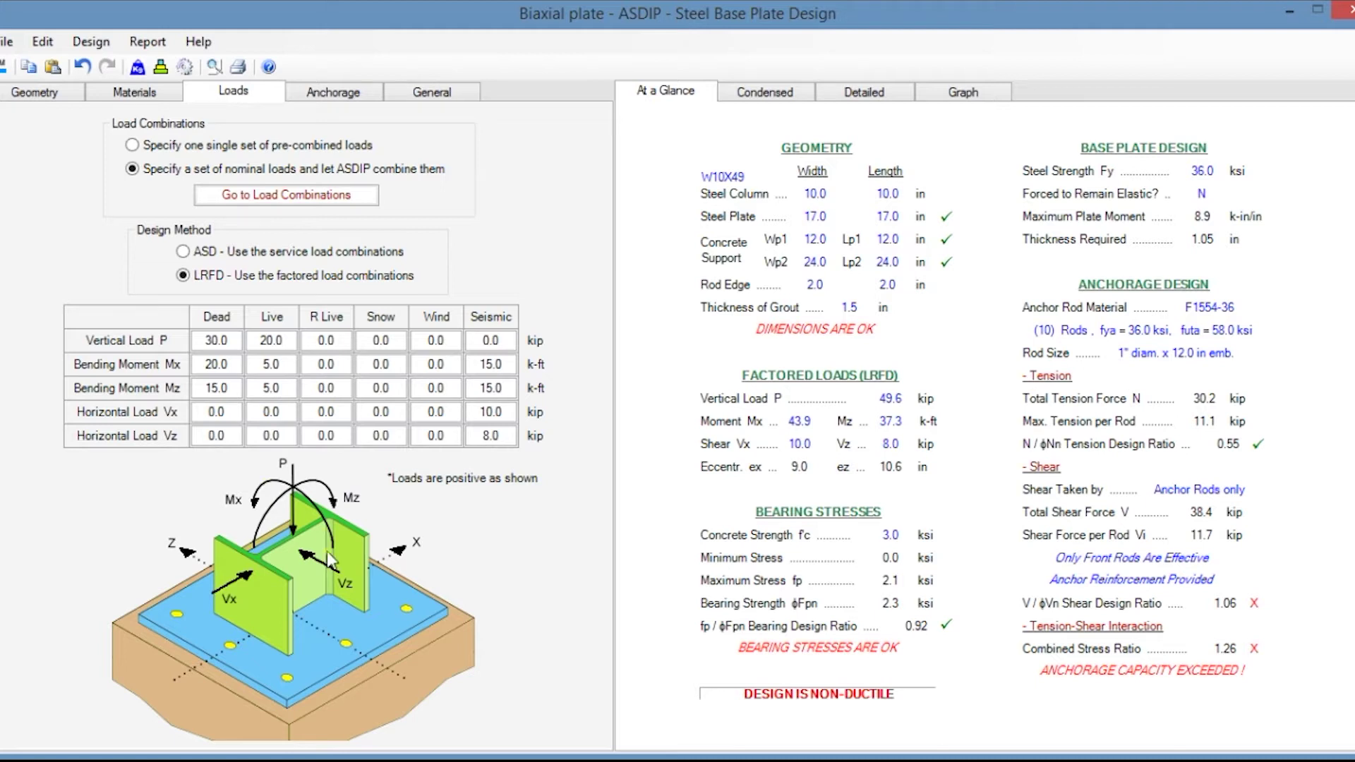
- Compare friction only and shear lug plus friction, settling on anchor rods only for anchorage shear
{"action": "left_click", "coordinate": [332, 91]}
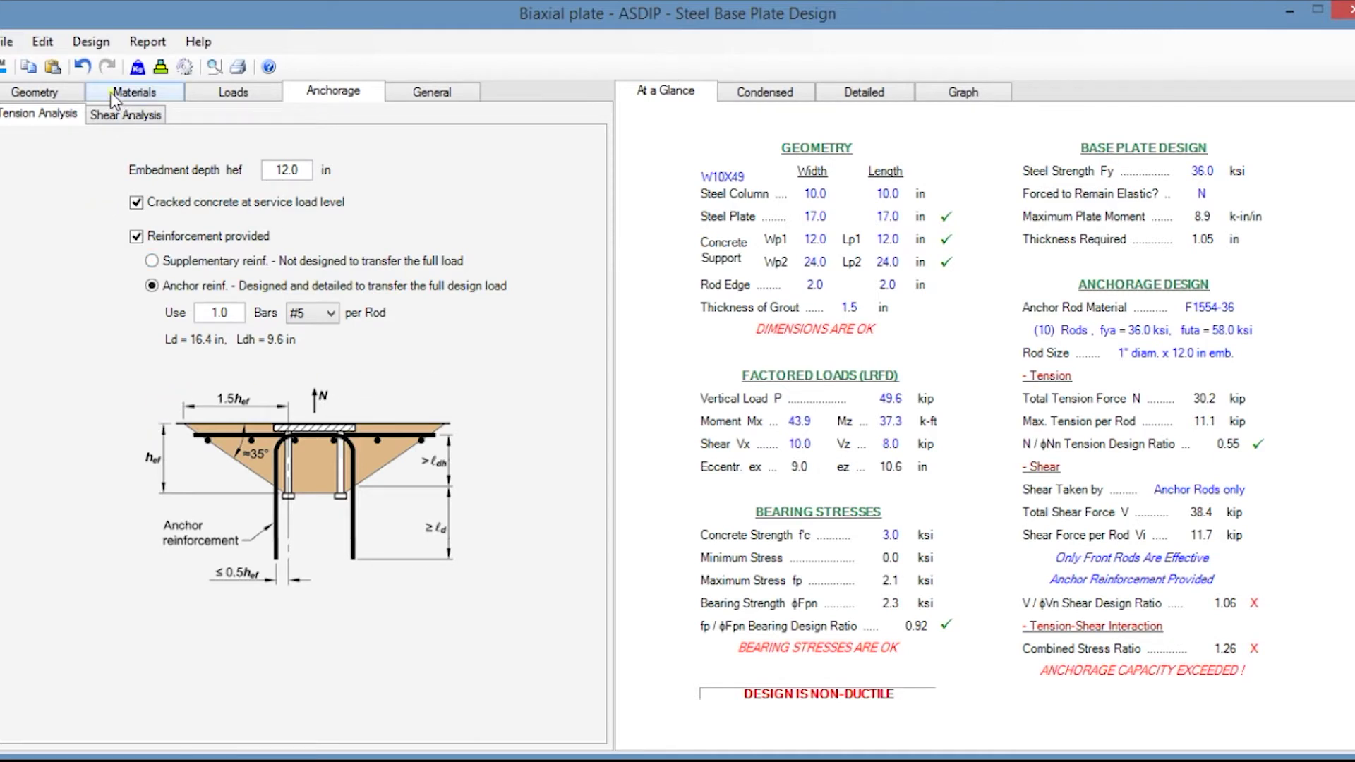
{"action": "left_click", "coordinate": [123, 117]}
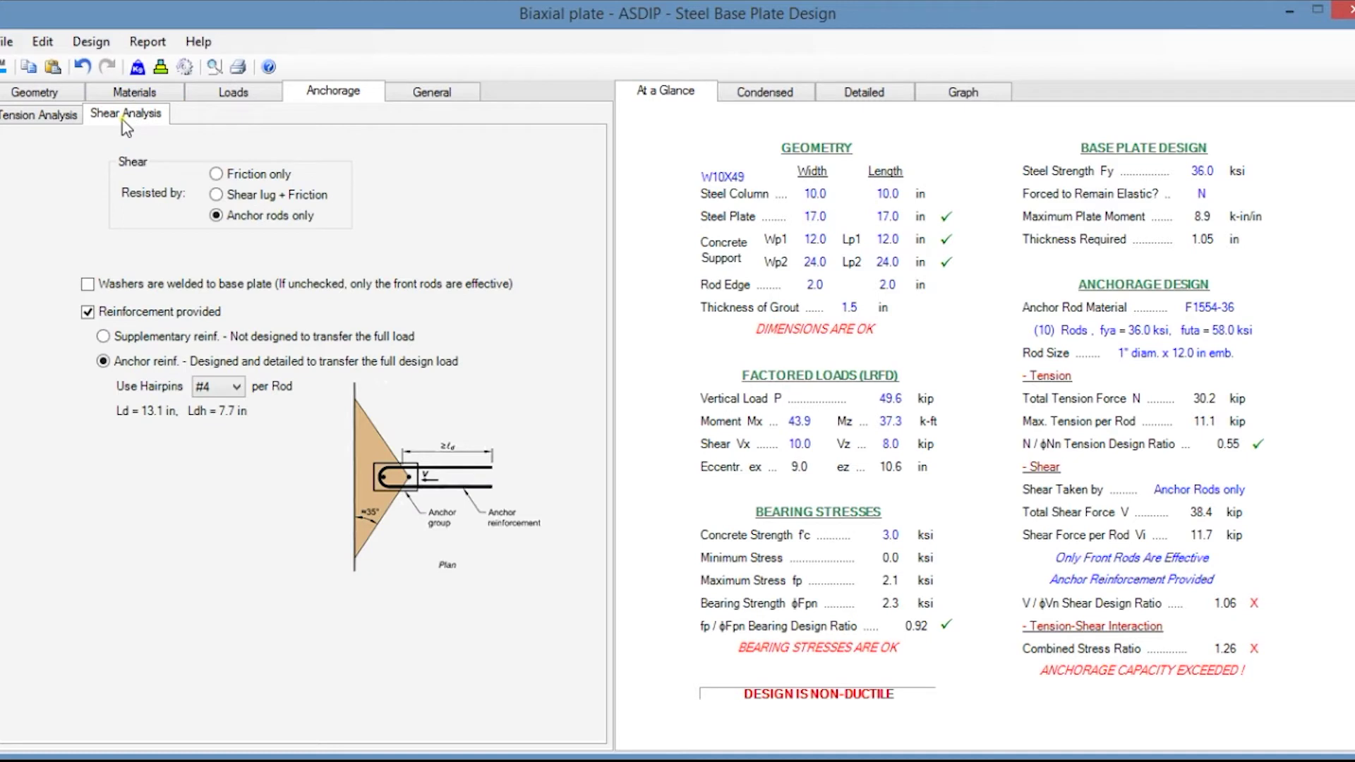
{"action": "left_click", "coordinate": [256, 176]}
{"action": "left_click", "coordinate": [235, 195]}
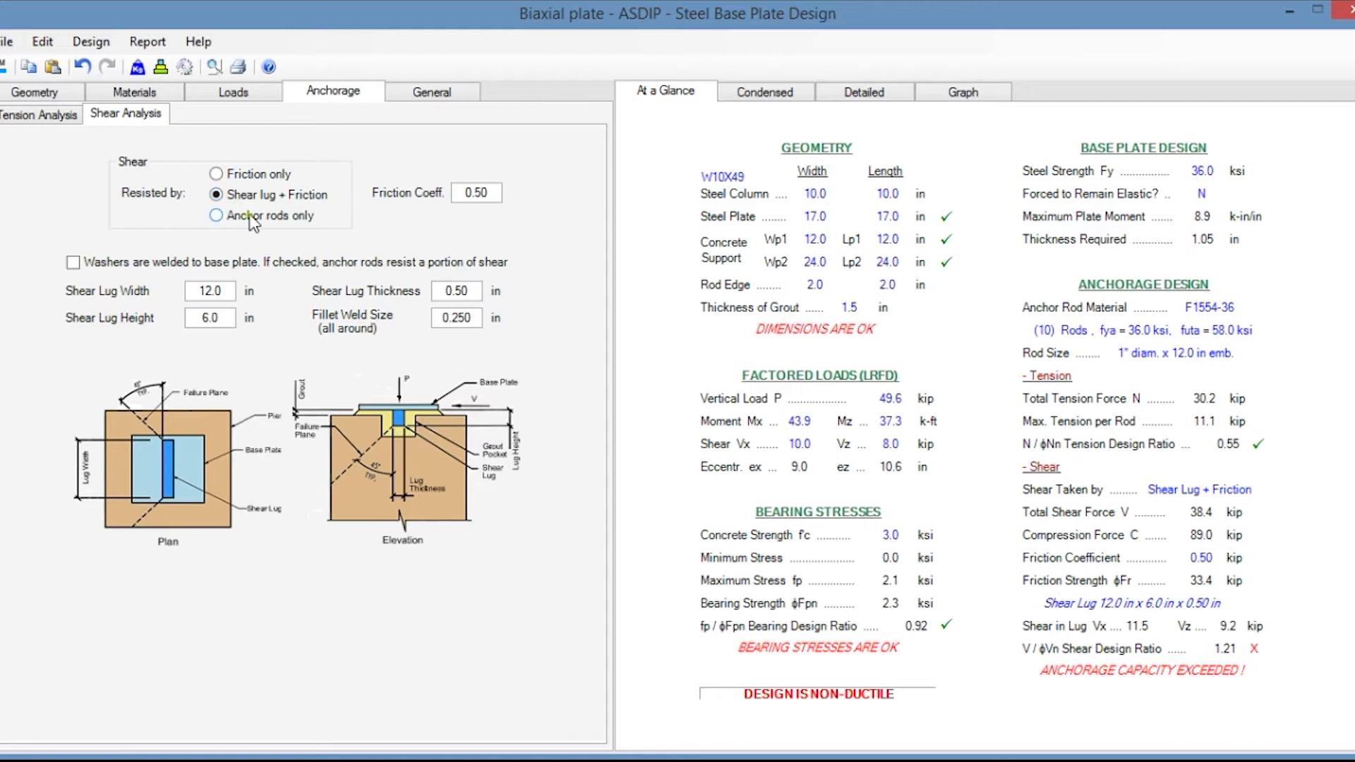
{"action": "left_click", "coordinate": [249, 214]}
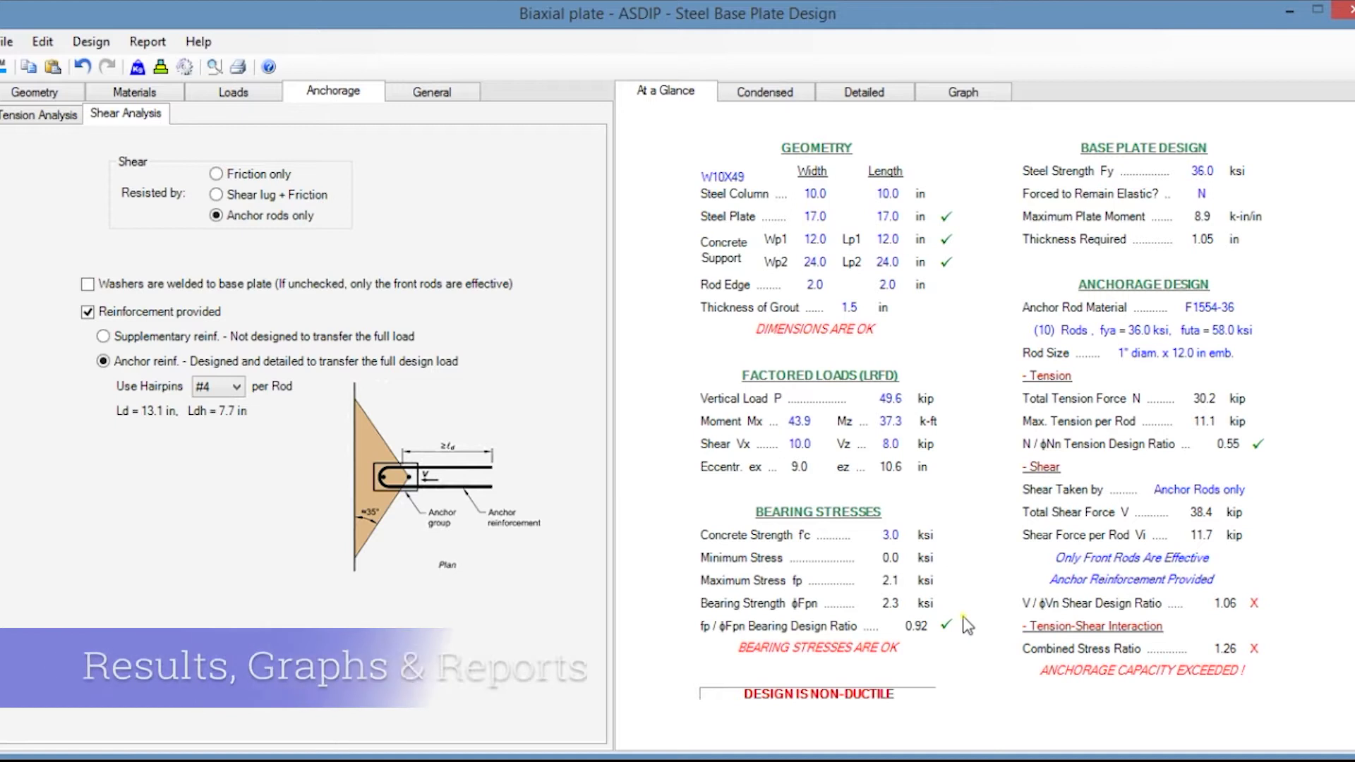
- Scroll through the condensed base plate results report
{"action": "left_click", "coordinate": [763, 93]}
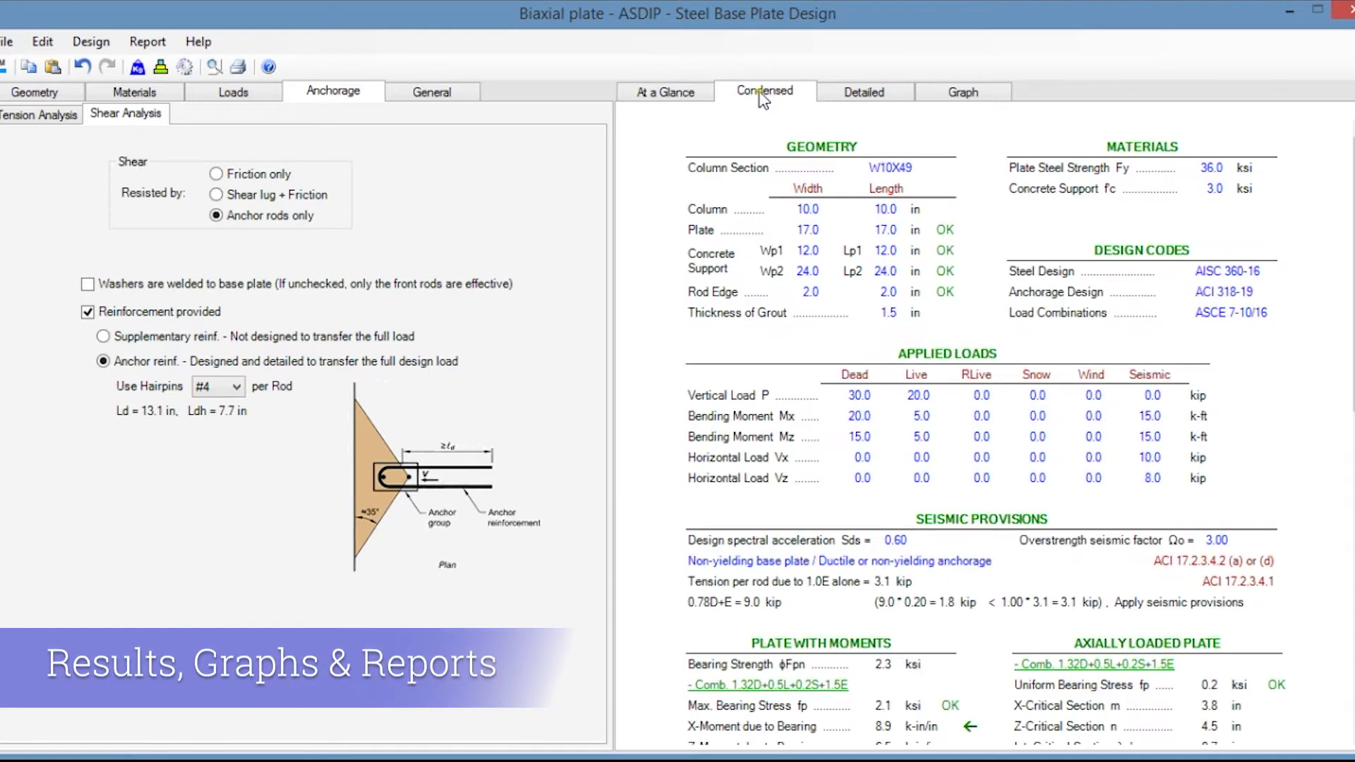
{"action": "scroll", "coordinate": [963, 445], "scroll_direction": "down", "scroll_amount": 5}
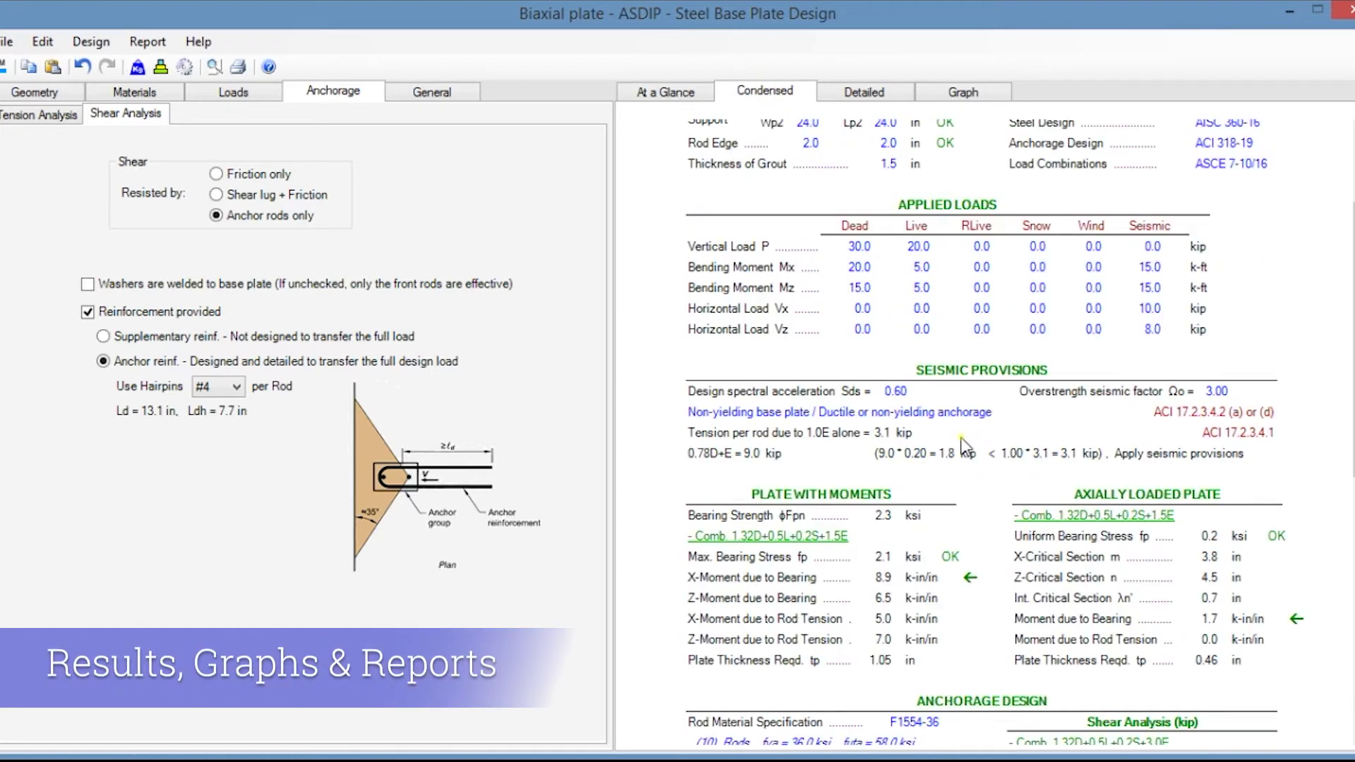
{"action": "scroll", "coordinate": [963, 445], "scroll_direction": "down", "scroll_amount": 4}
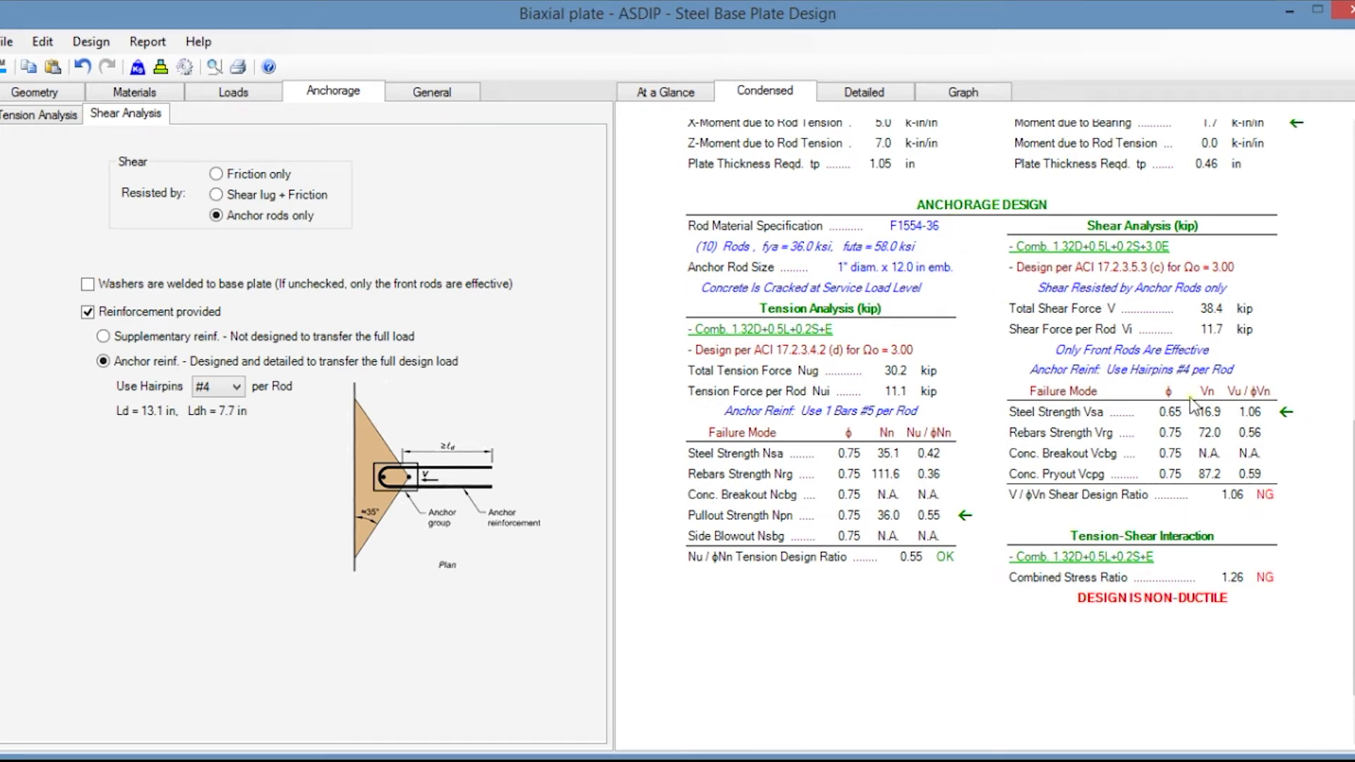
- Scroll through the detailed calculation report and show the graph with bearing and anchorage ratios
{"action": "left_click", "coordinate": [865, 95]}
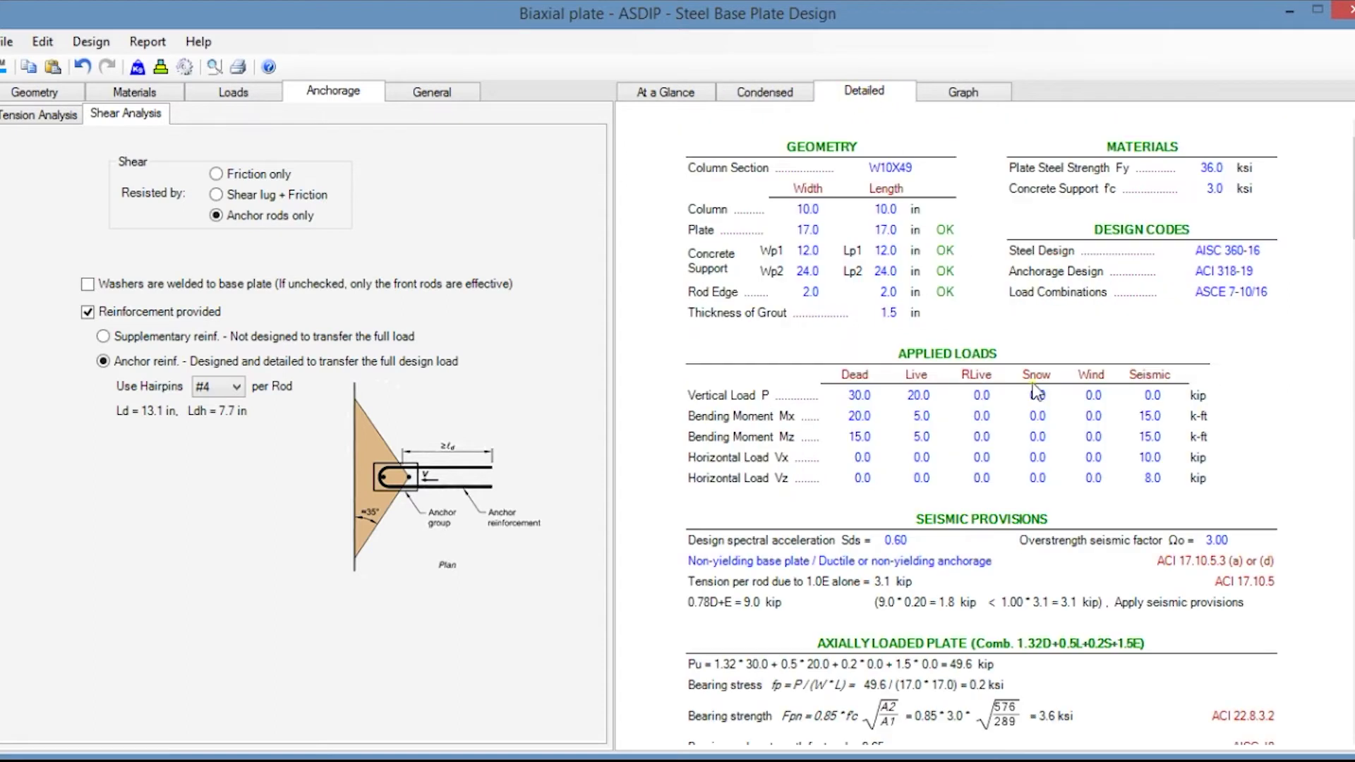
{"action": "scroll", "coordinate": [1036, 393], "scroll_direction": "down", "scroll_amount": 10}
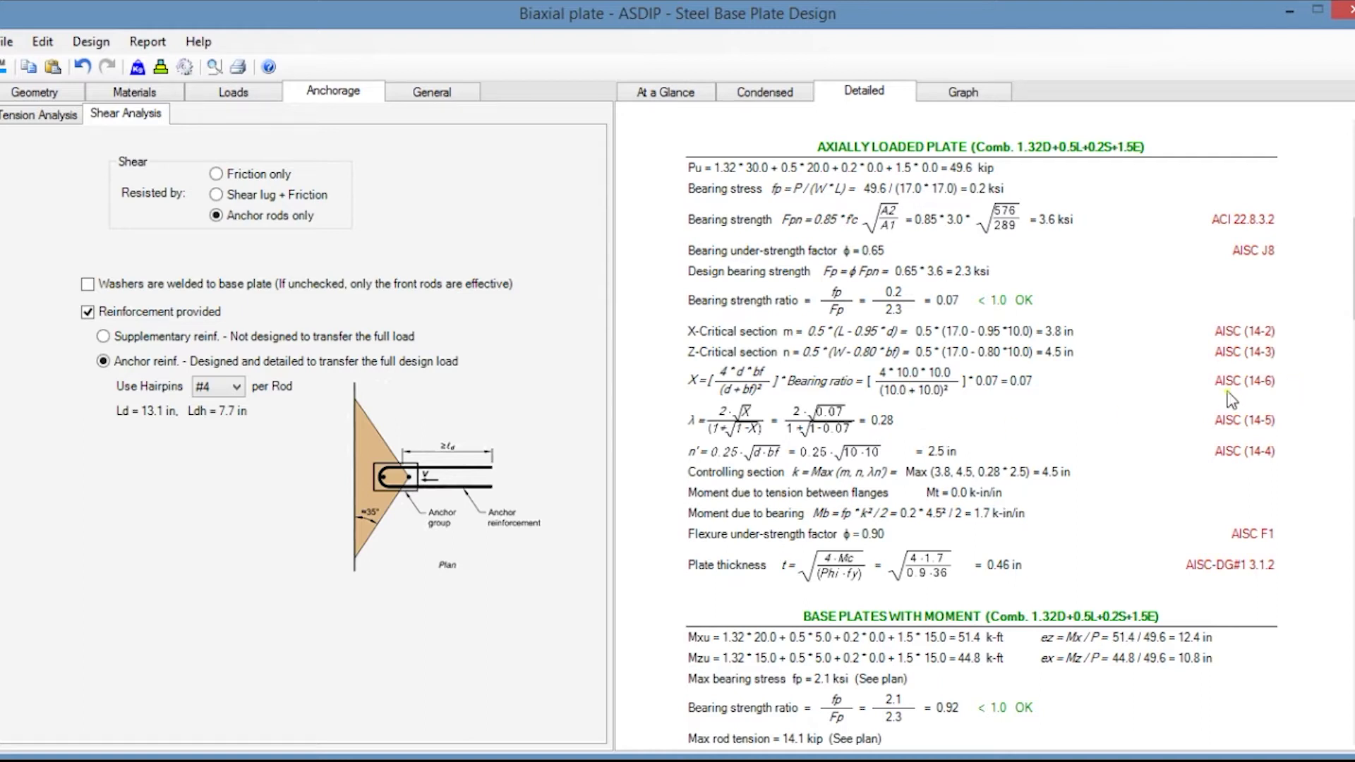
{"action": "scroll", "coordinate": [1091, 491], "scroll_direction": "down", "scroll_amount": 3}
{"action": "scroll", "coordinate": [1090, 491], "scroll_direction": "down", "scroll_amount": 10}
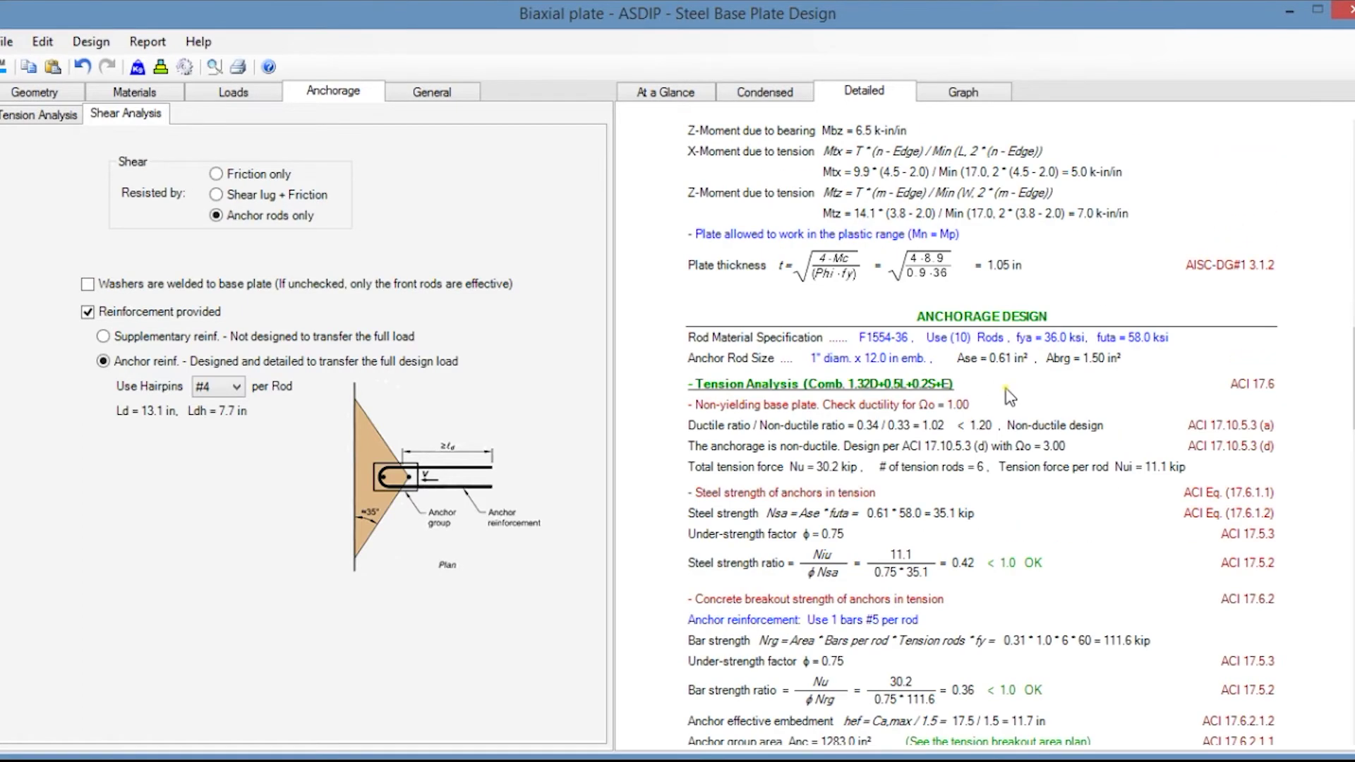
{"action": "scroll", "coordinate": [1066, 594], "scroll_direction": "down", "scroll_amount": 2}
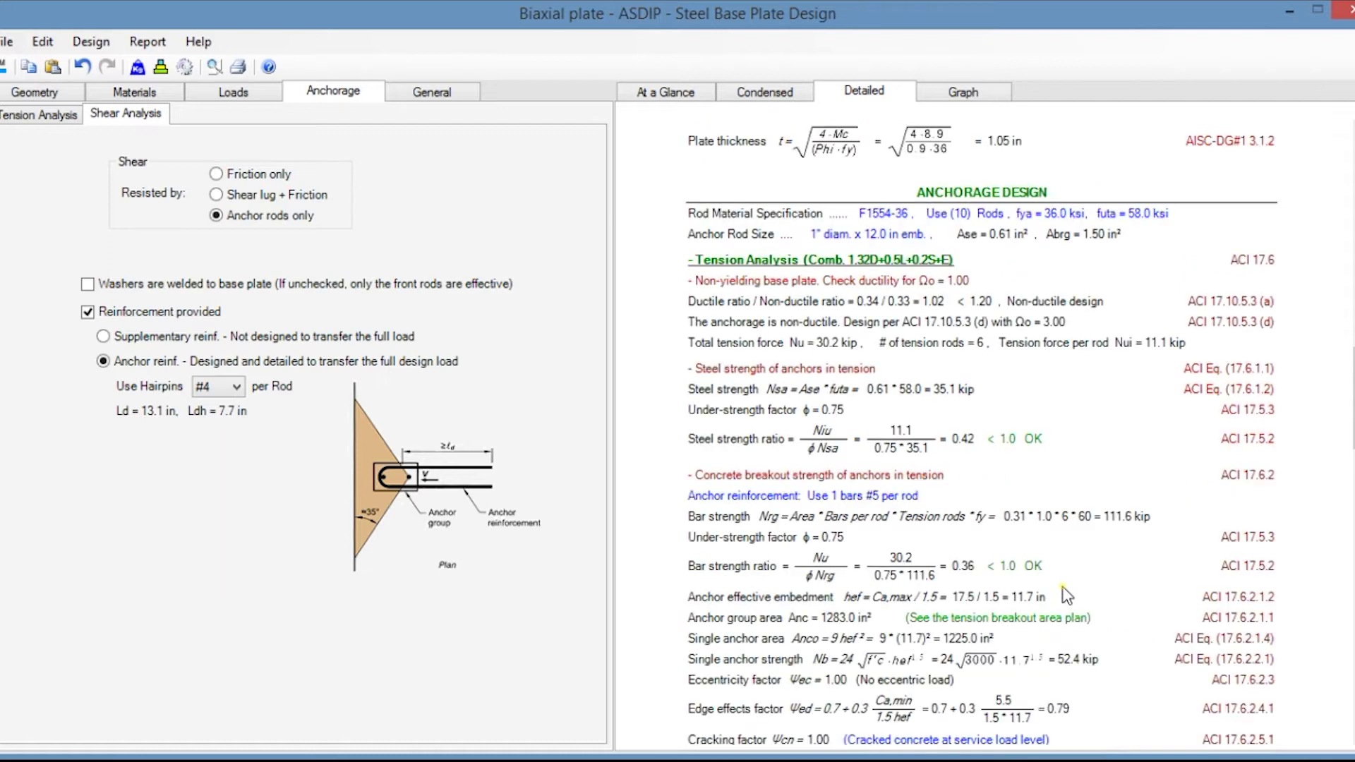
{"action": "left_click", "coordinate": [967, 93]}
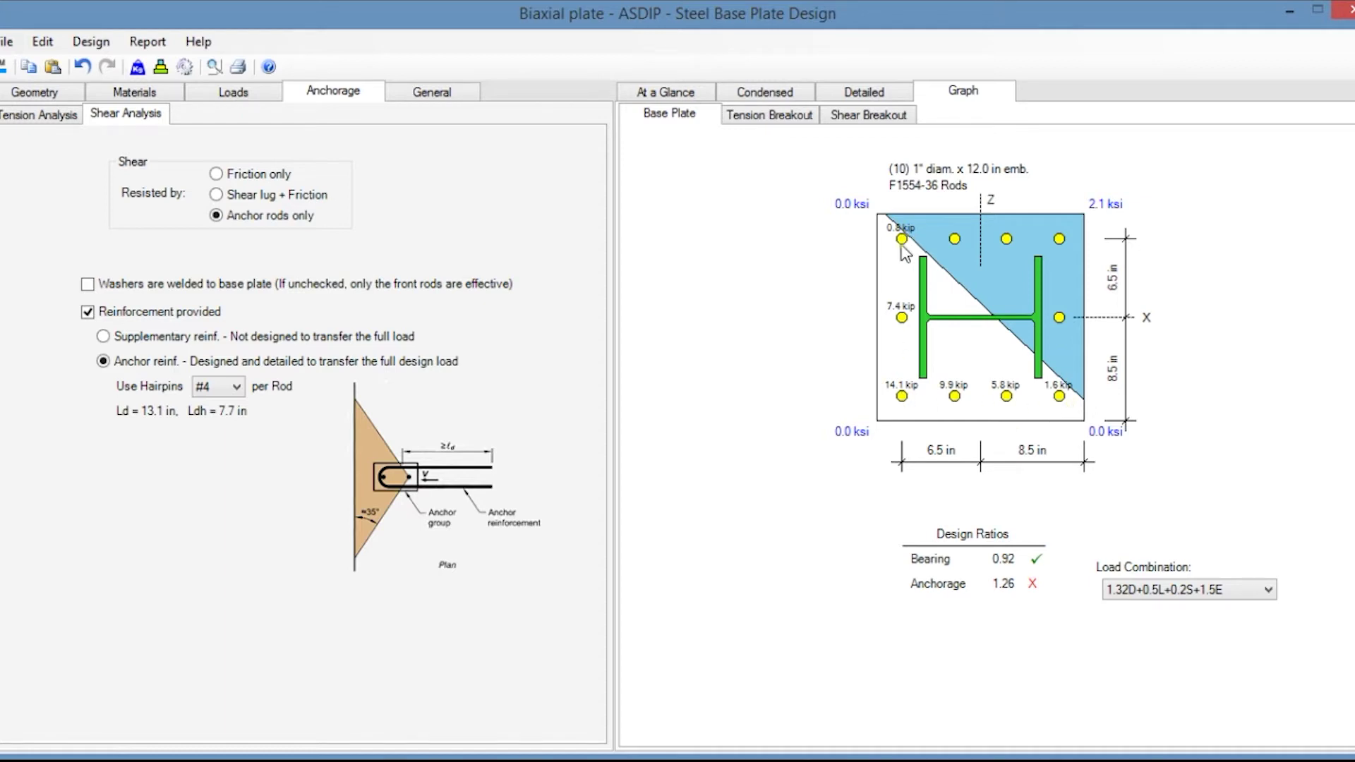
- View the anchorage's tension breakout and shear breakout drawings
{"action": "left_click", "coordinate": [769, 114]}
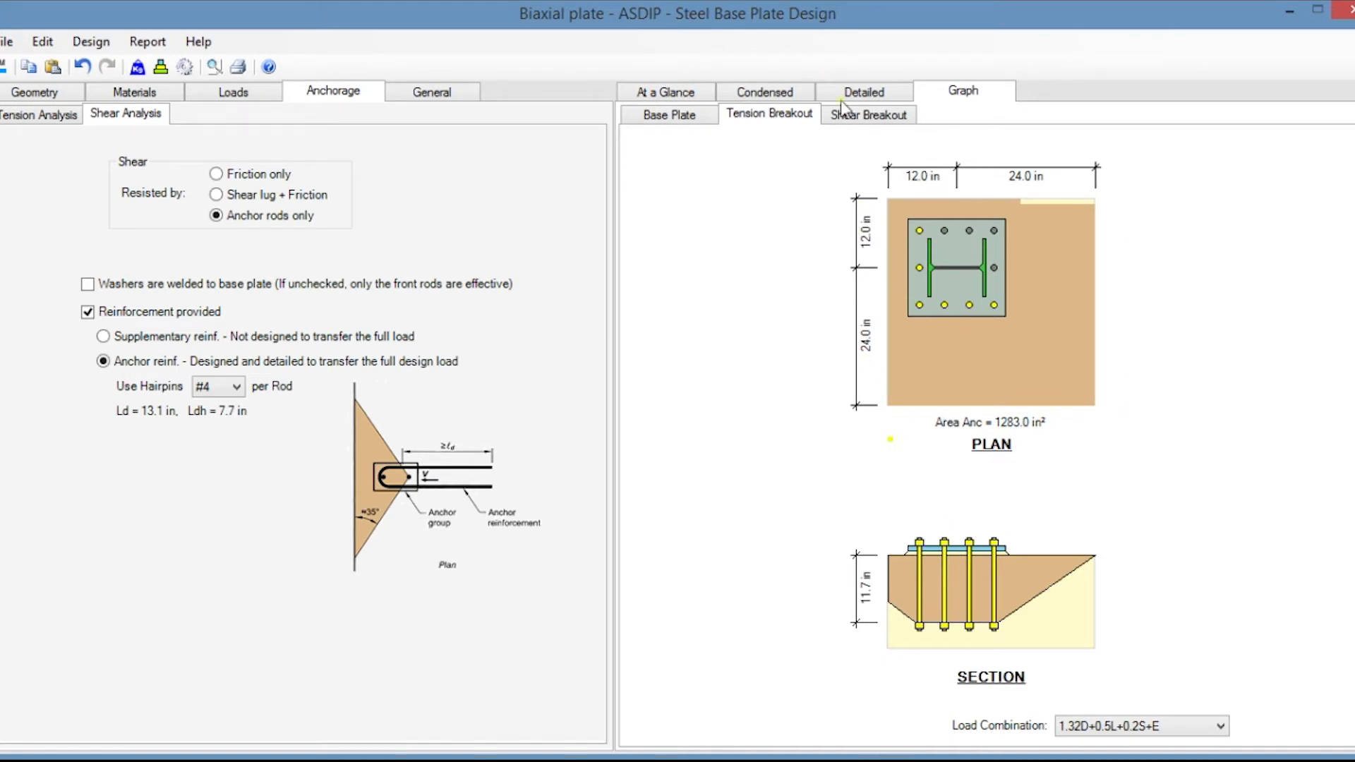
{"action": "left_click", "coordinate": [871, 116]}
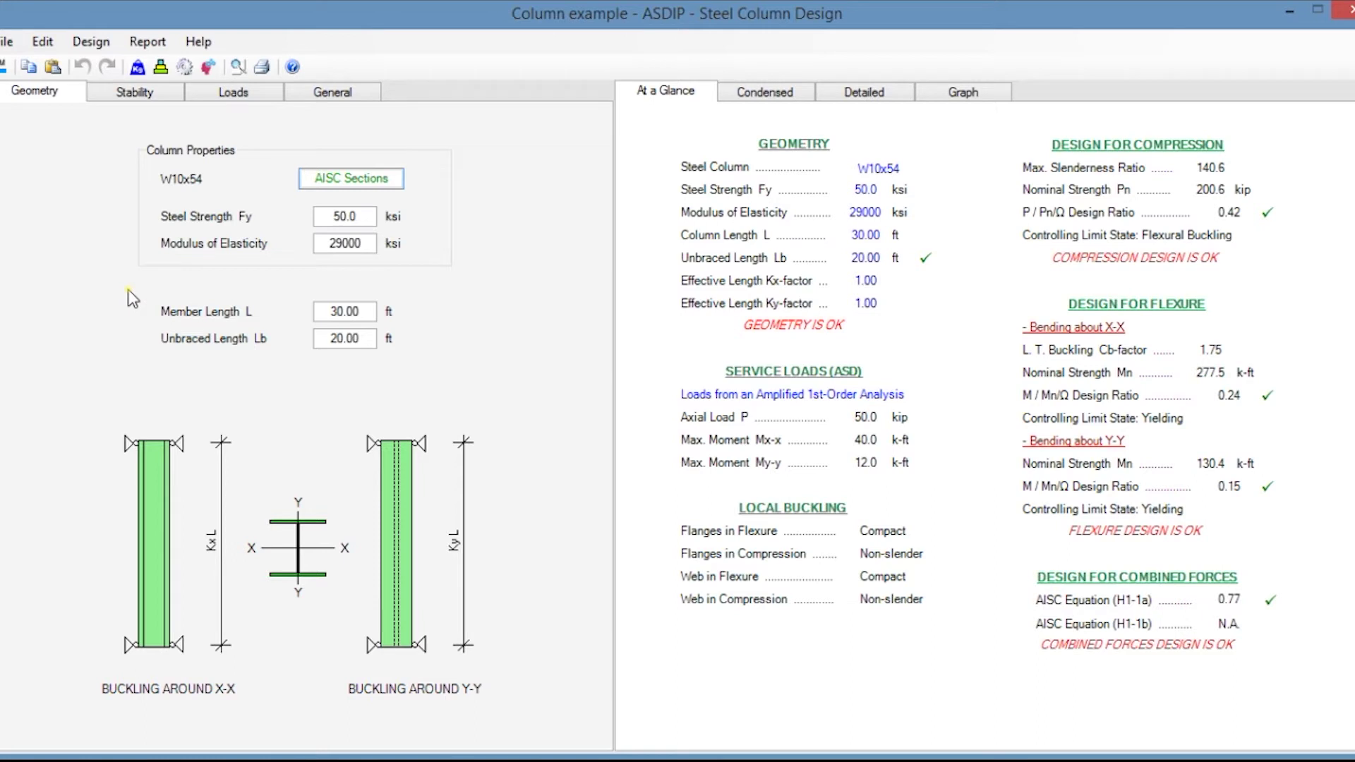
- Check the amplified first-order parameters and enter dead-load moments Mx 28/20 and My 28/30 k-ft
{"action": "key", "text": "ctrl+Tab"}
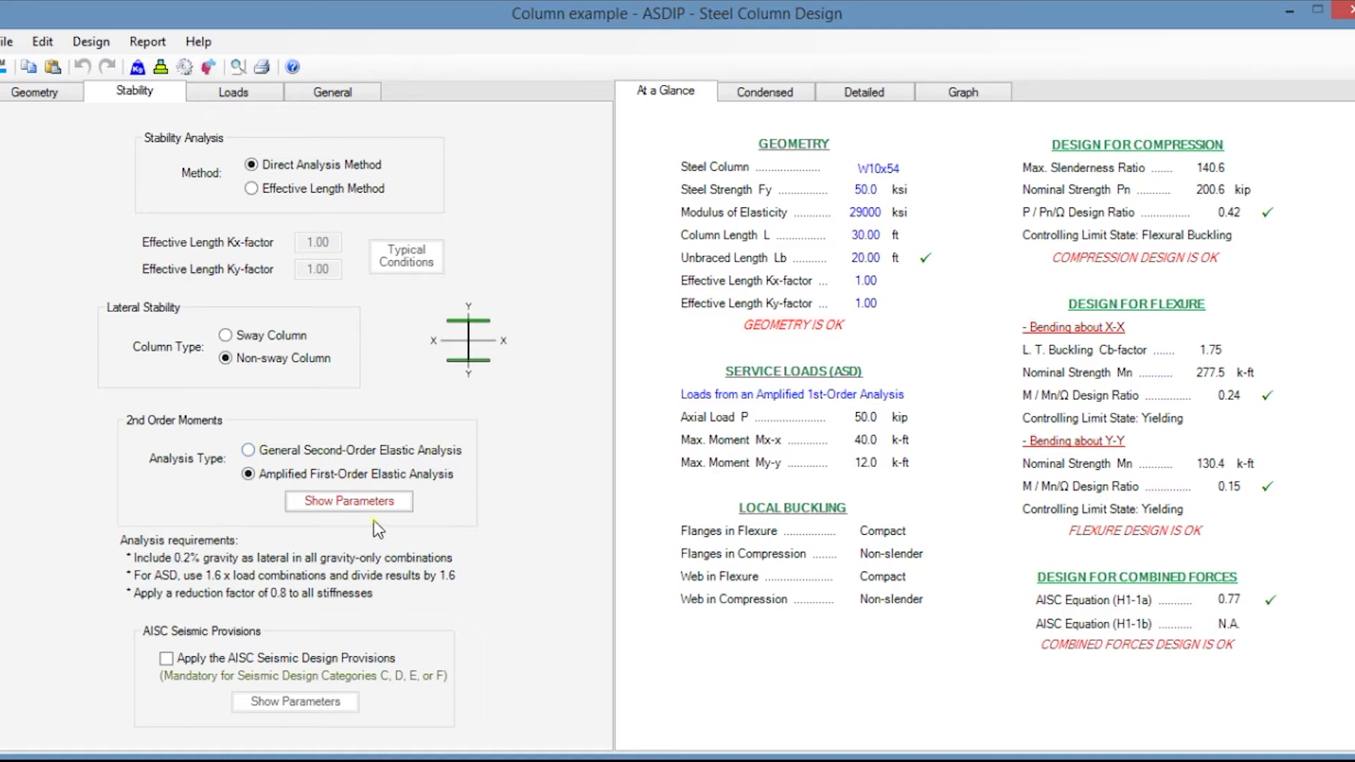
{"action": "left_click", "coordinate": [340, 503]}
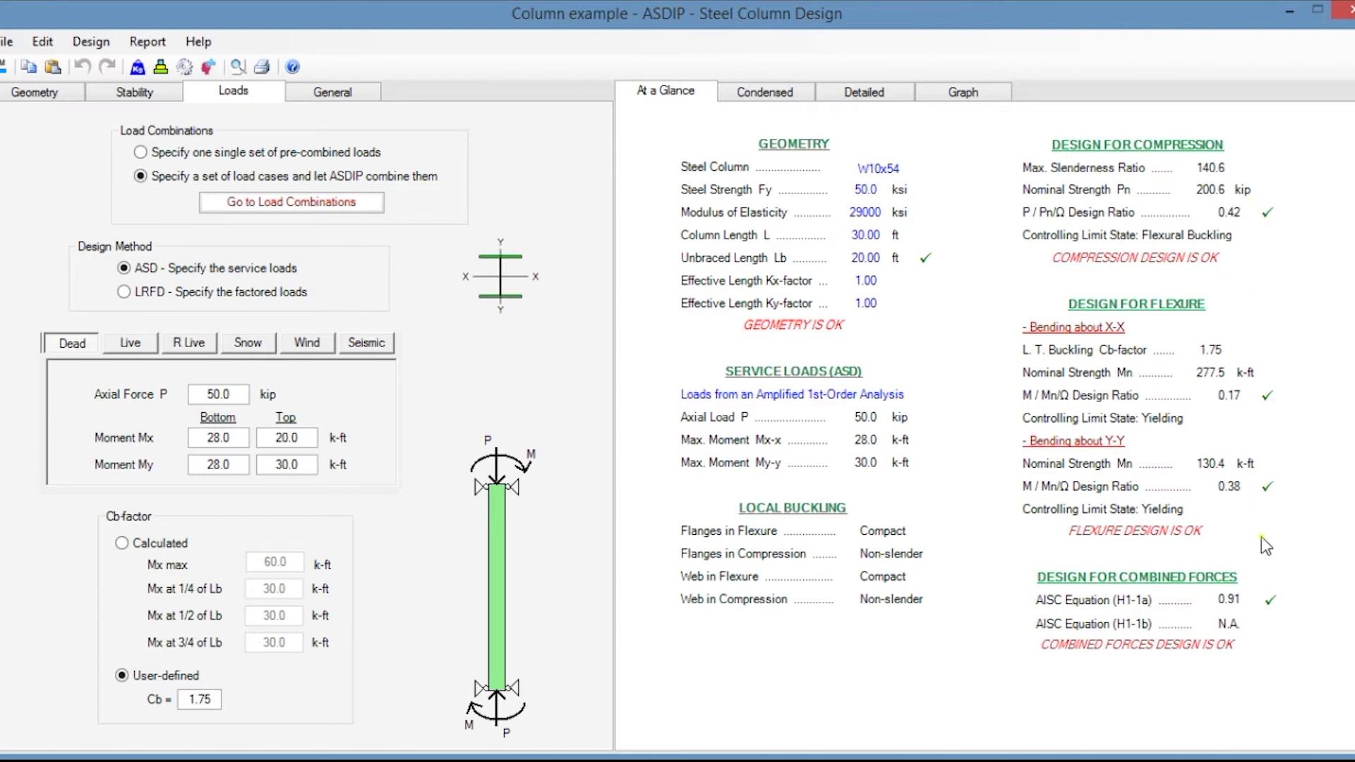
{"action": "left_click", "coordinate": [802, 101]}
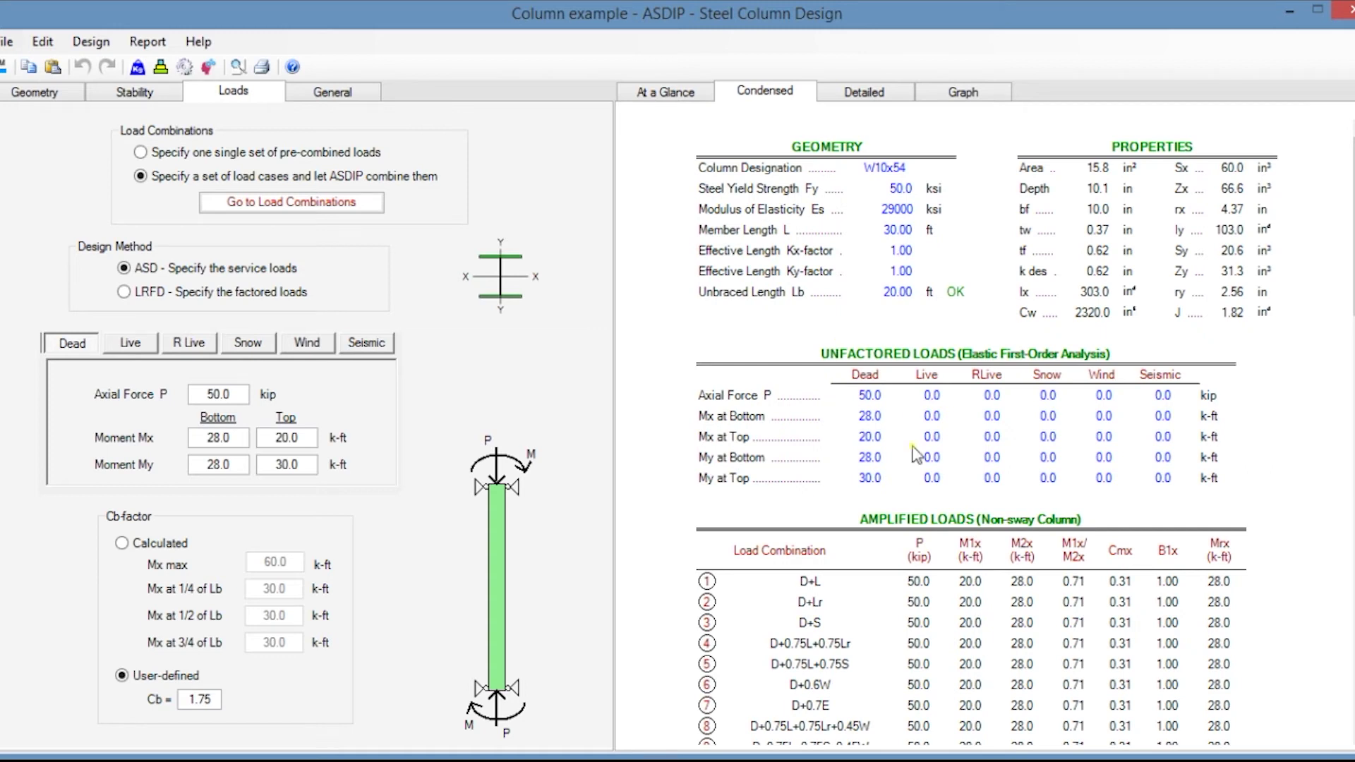
- Scroll through the column's condensed and detailed reports, then show its interaction diagrams
{"action": "scroll", "coordinate": [985, 438], "scroll_direction": "down", "scroll_amount": 8}
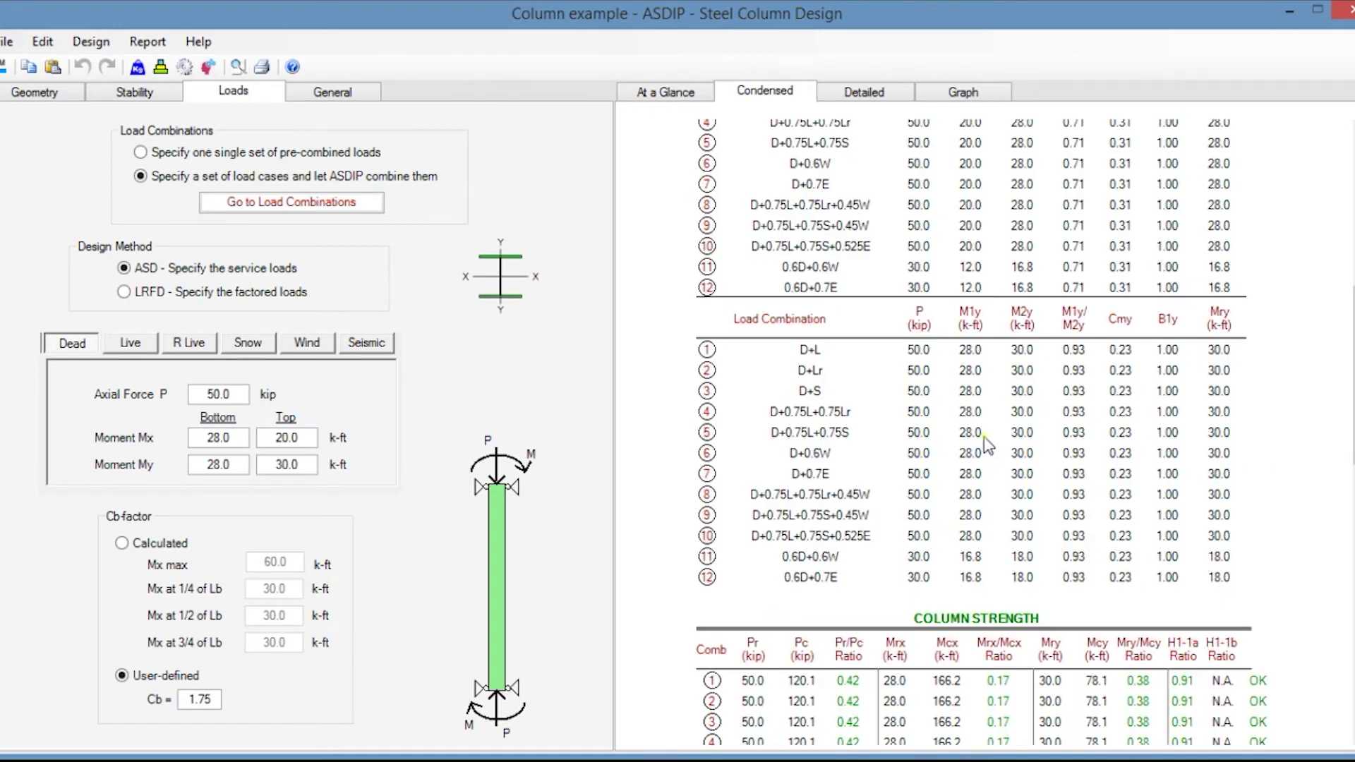
{"action": "scroll", "coordinate": [801, 425], "scroll_direction": "down", "scroll_amount": 11}
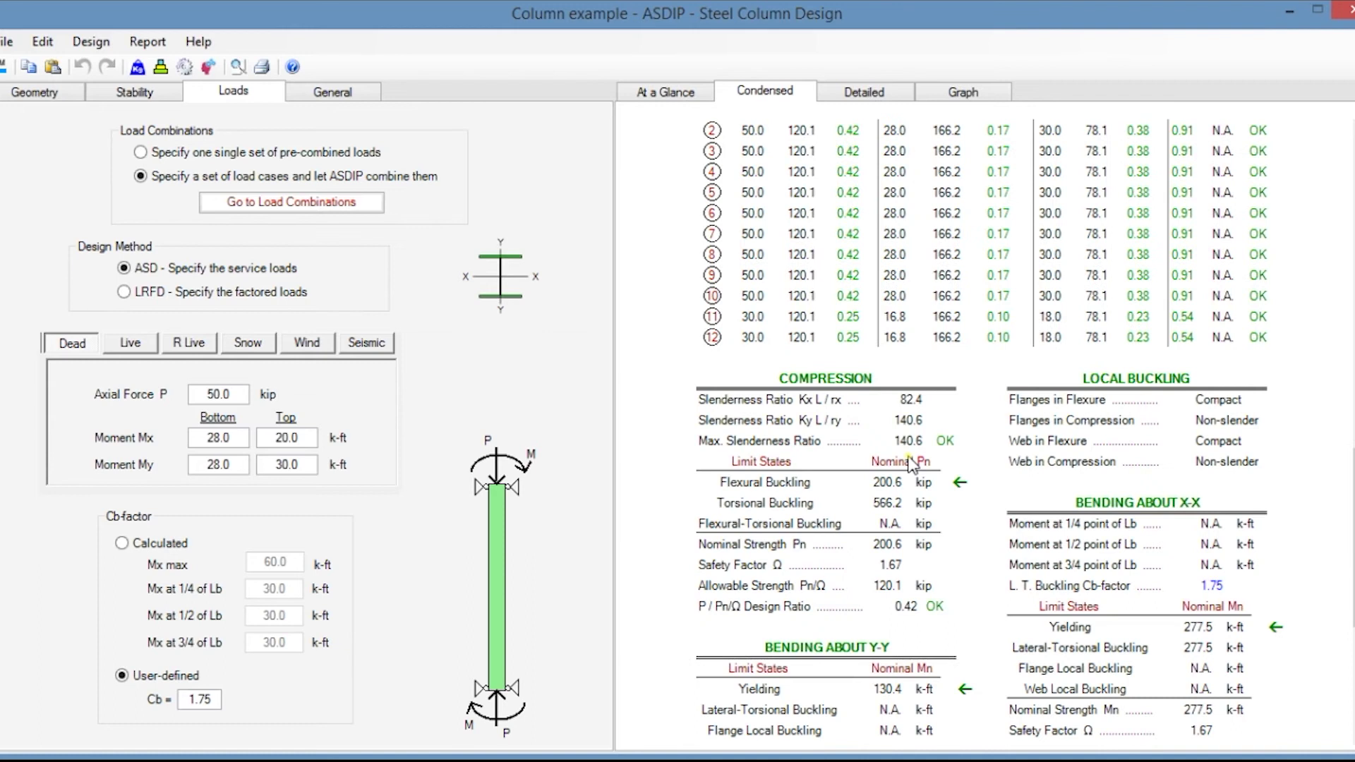
{"action": "left_click", "coordinate": [862, 99]}
{"action": "scroll", "coordinate": [948, 374], "scroll_direction": "down", "scroll_amount": 1}
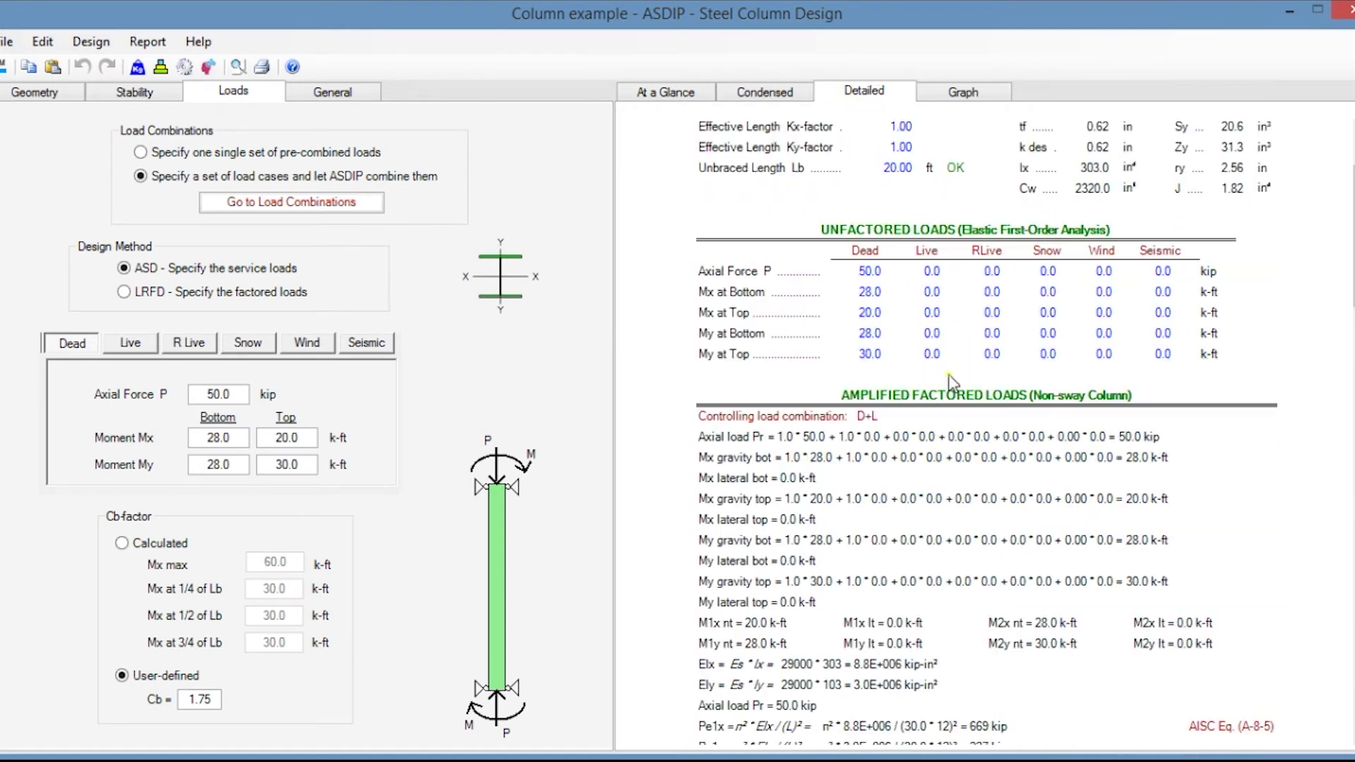
{"action": "scroll", "coordinate": [948, 374], "scroll_direction": "down", "scroll_amount": 4}
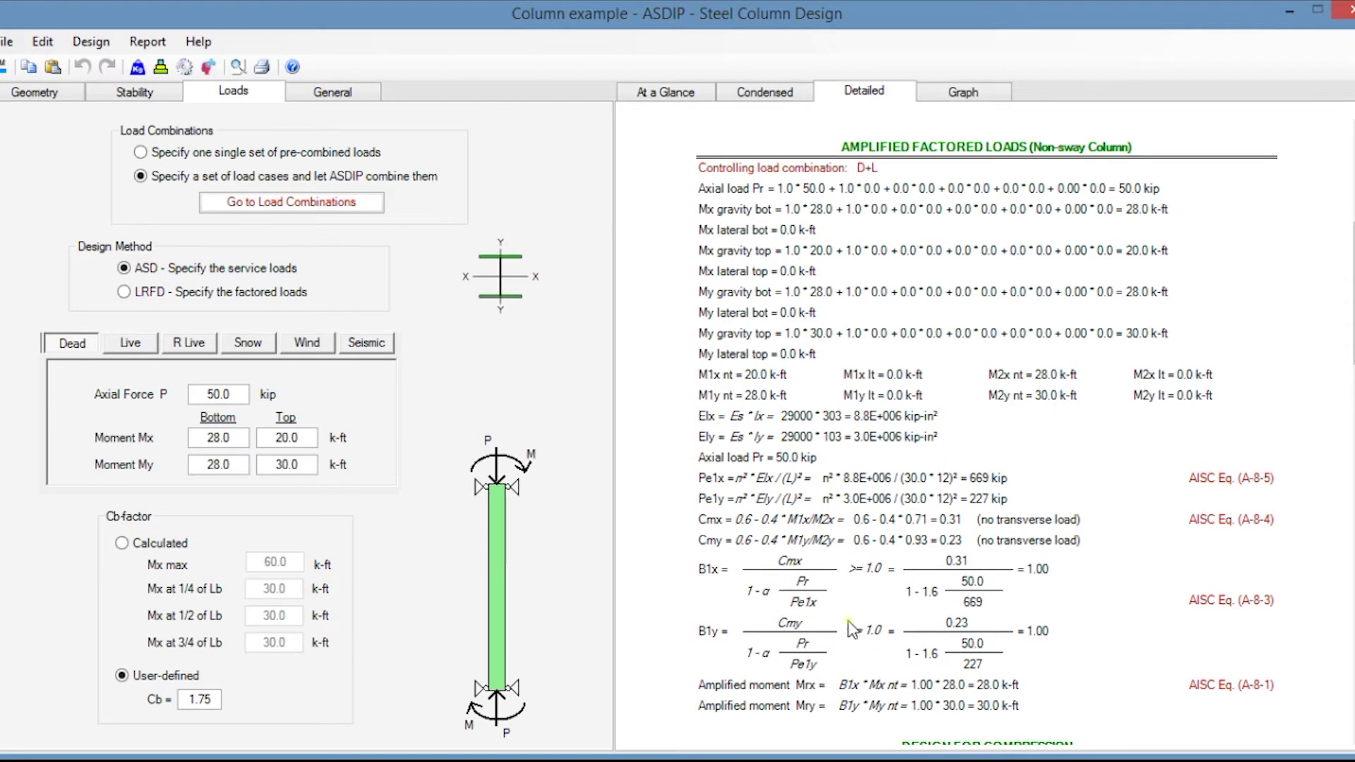
{"action": "scroll", "coordinate": [982, 579], "scroll_direction": "down", "scroll_amount": 10}
{"action": "left_click", "coordinate": [964, 91]}
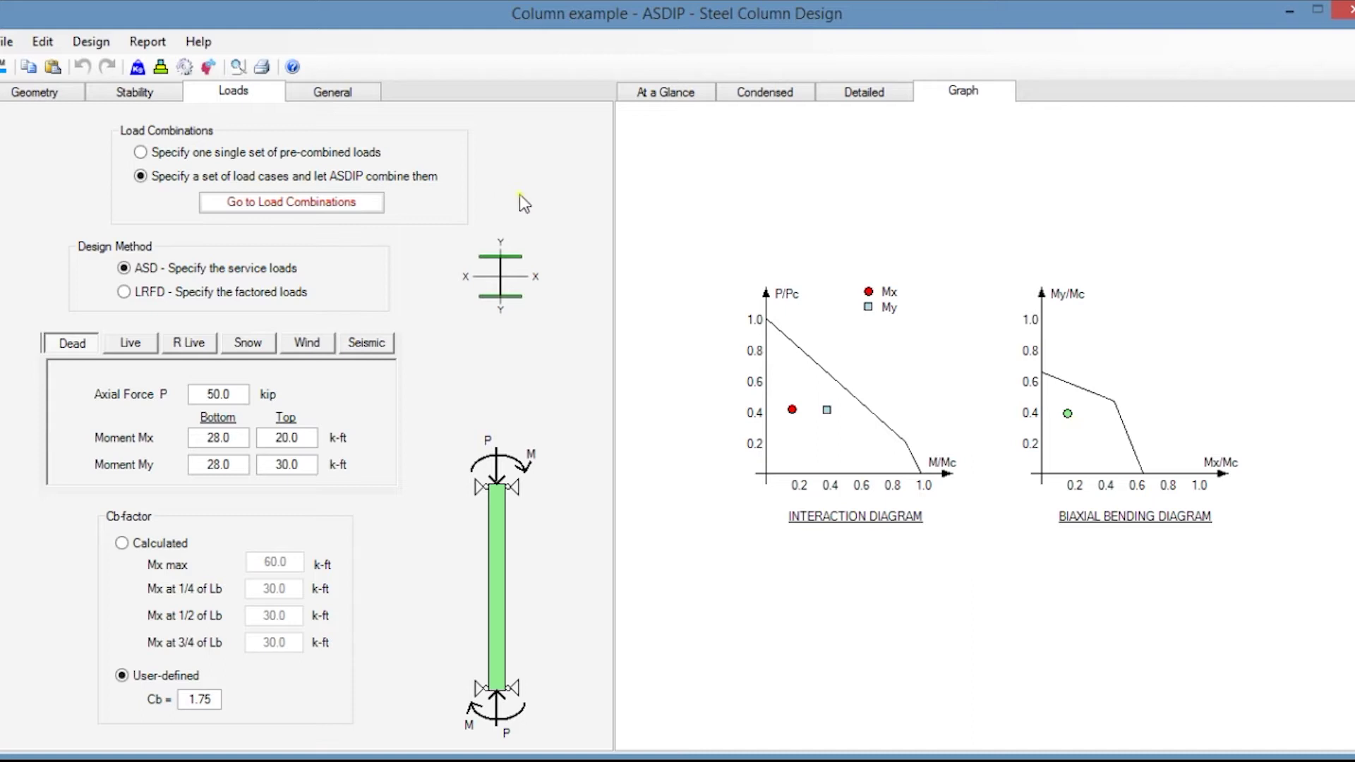
- Go back to the Project Manager and open the Beam example calculation
{"action": "left_click", "coordinate": [3, 67]}
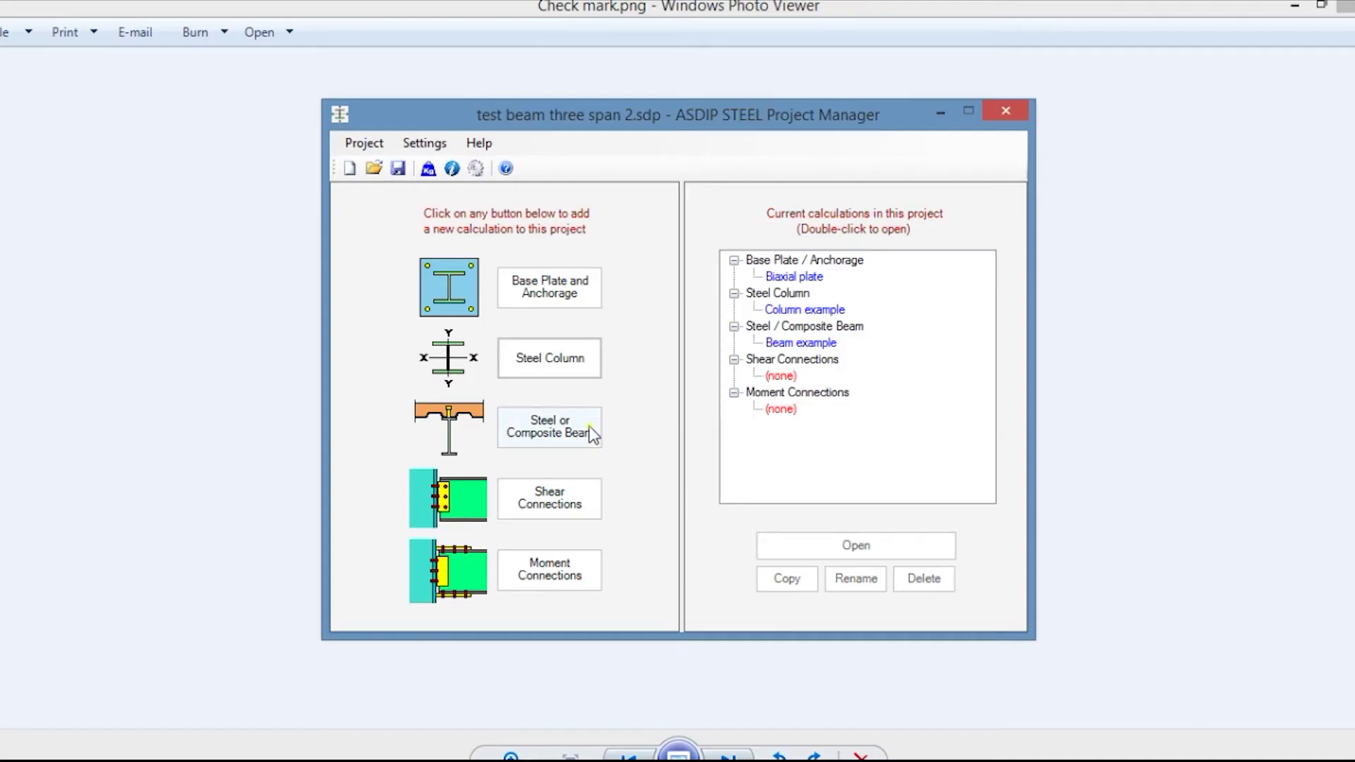
{"action": "double_click", "coordinate": [795, 344]}
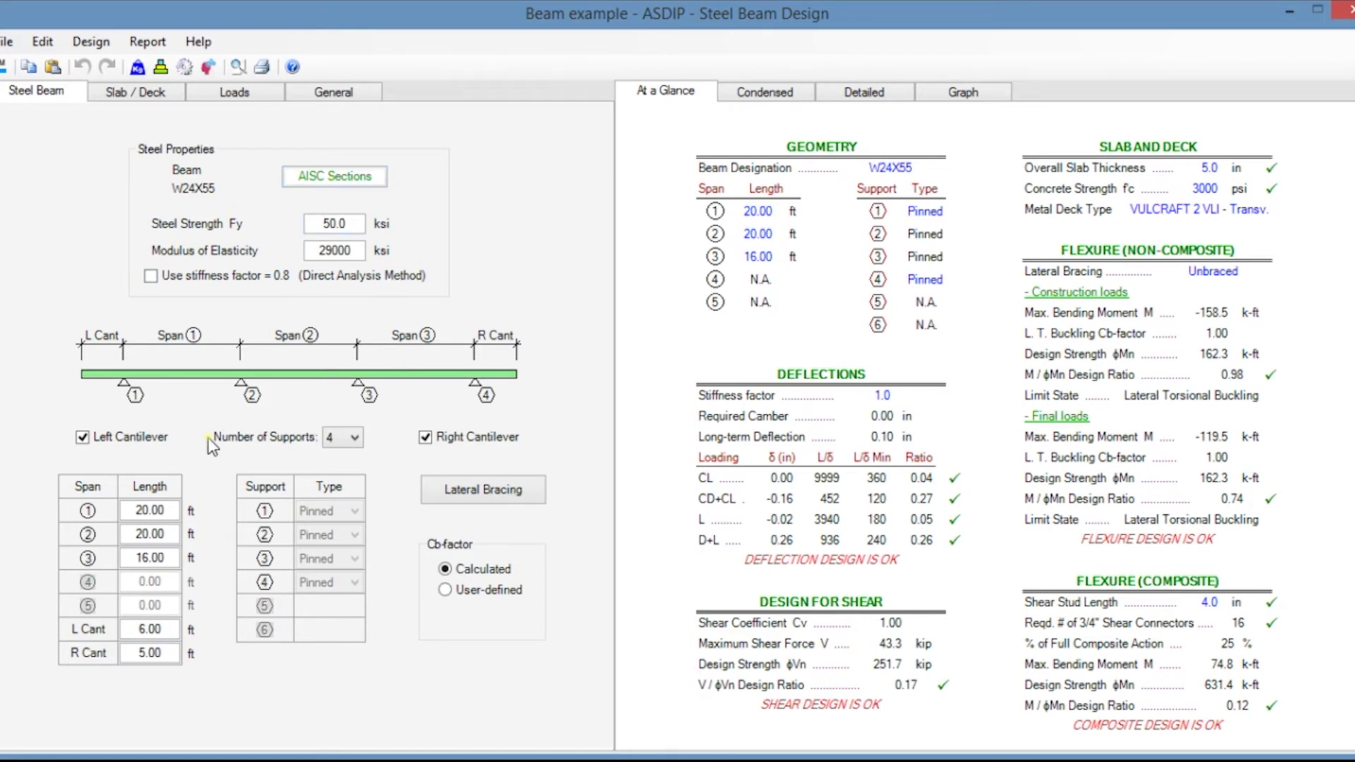
- Keep the beam at four supports and view its 5.0 in slab and VULCRAFT 2 VLI deck
{"action": "left_click", "coordinate": [358, 439]}
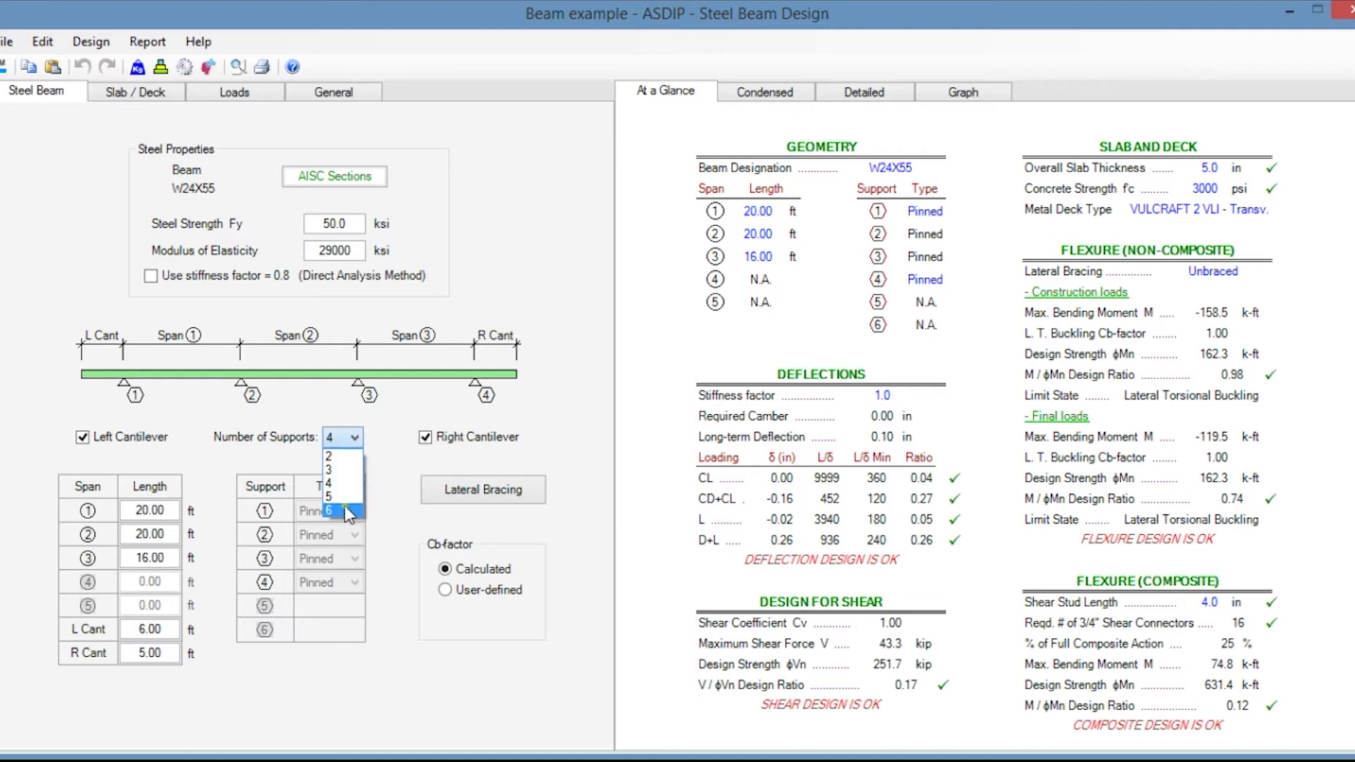
{"action": "left_click", "coordinate": [113, 452]}
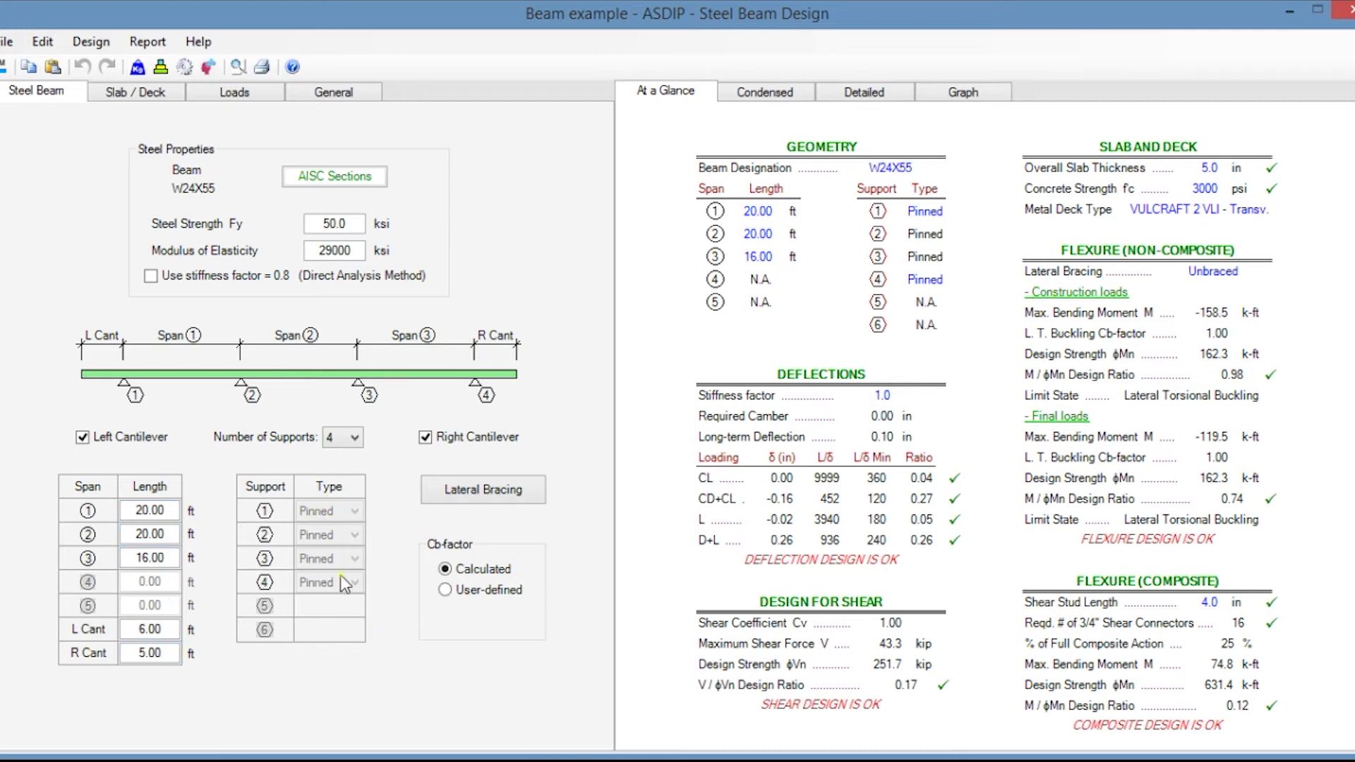
{"action": "left_click", "coordinate": [132, 90]}
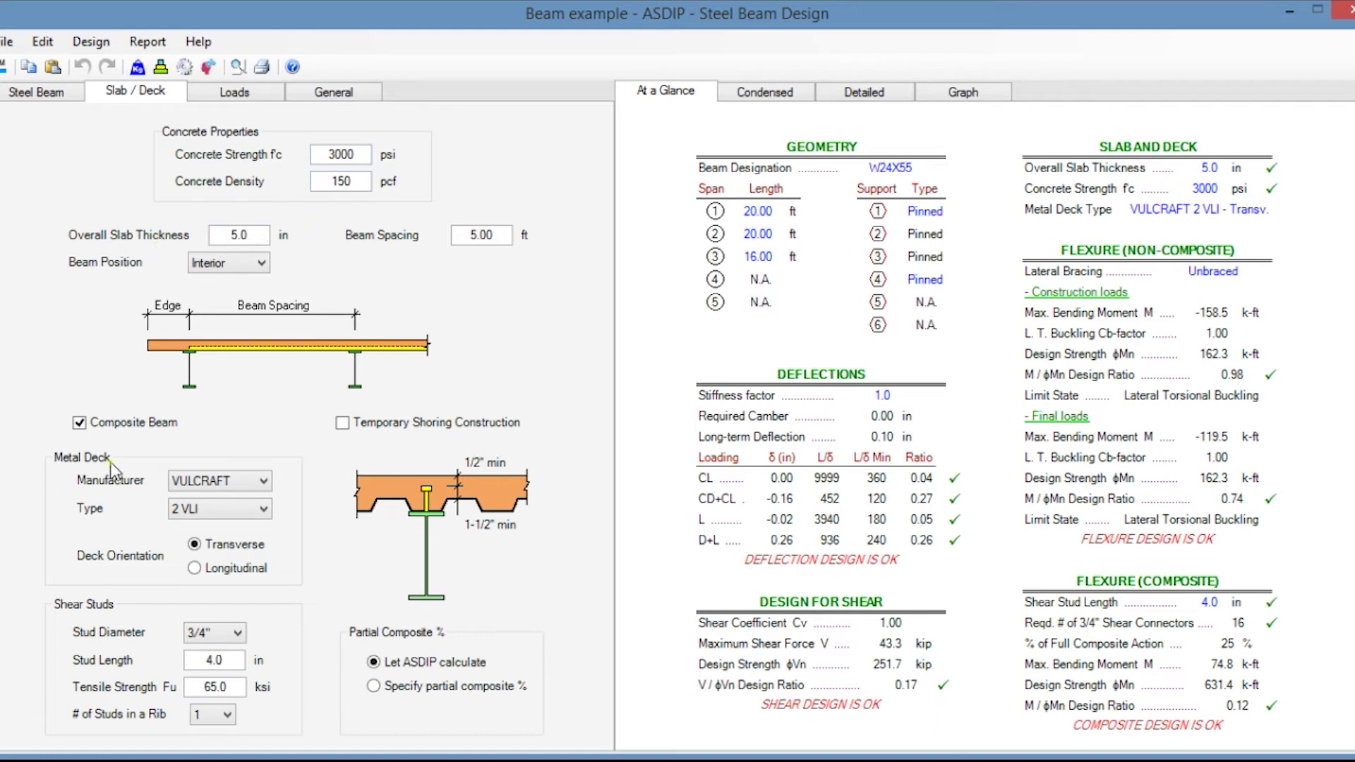
- Toggle Composite Beam off and on, then show the beam loads (w1 dead 700, live 400 psf)
{"action": "left_click", "coordinate": [80, 423]}
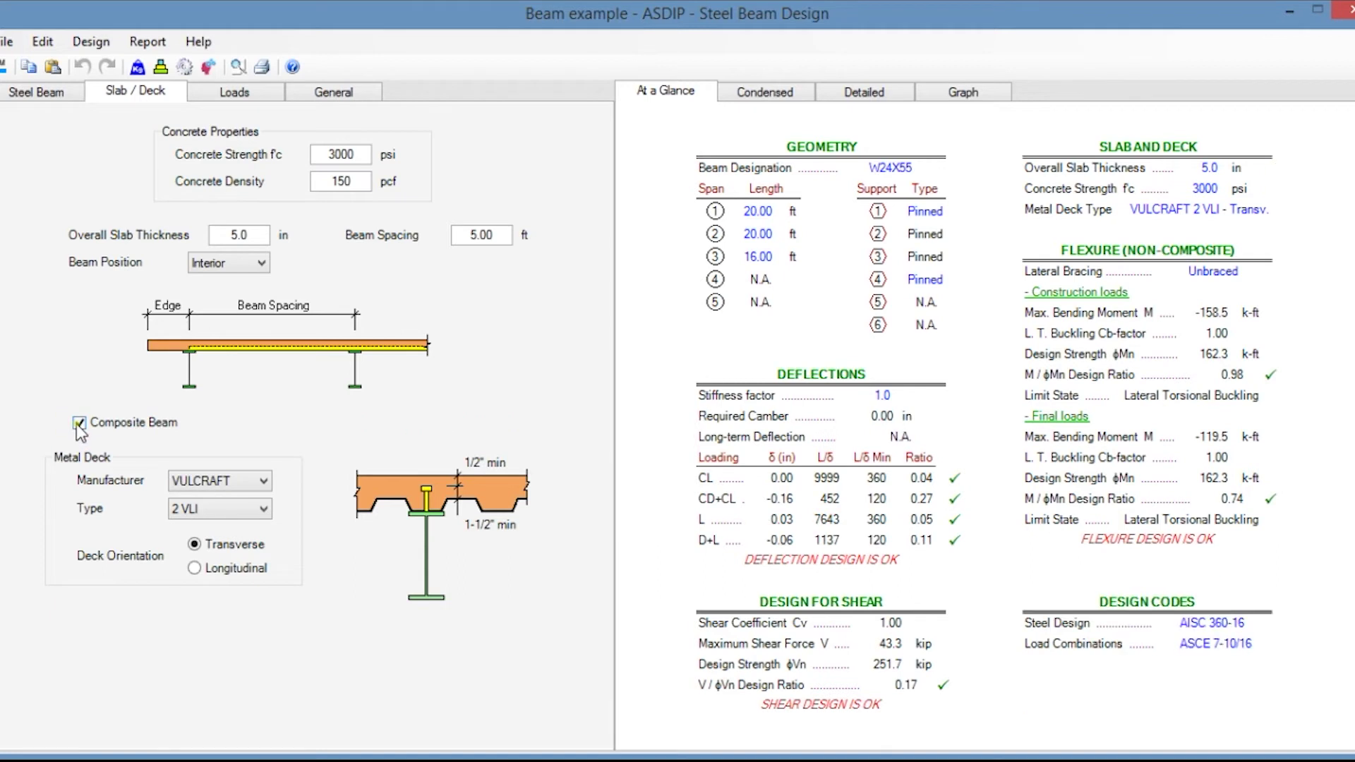
{"action": "left_click", "coordinate": [79, 423]}
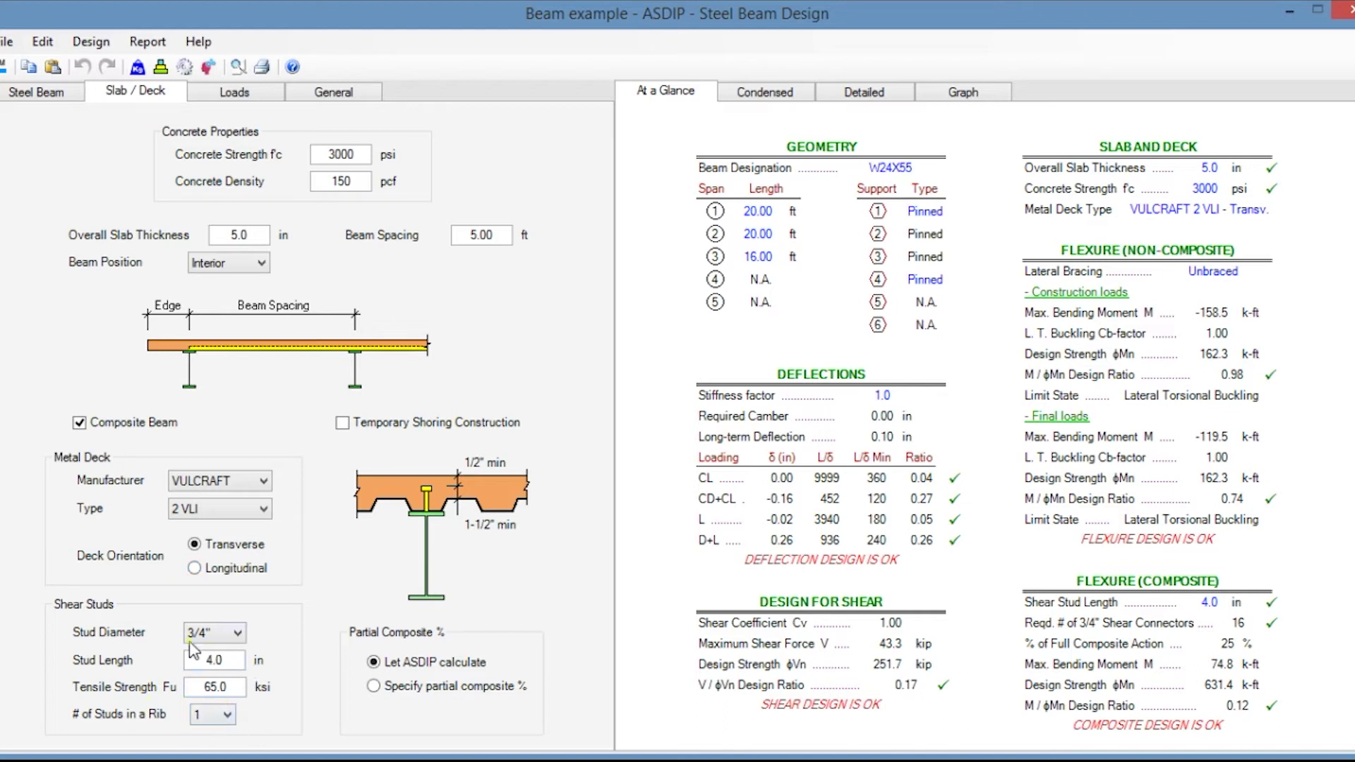
{"action": "left_click", "coordinate": [234, 92]}
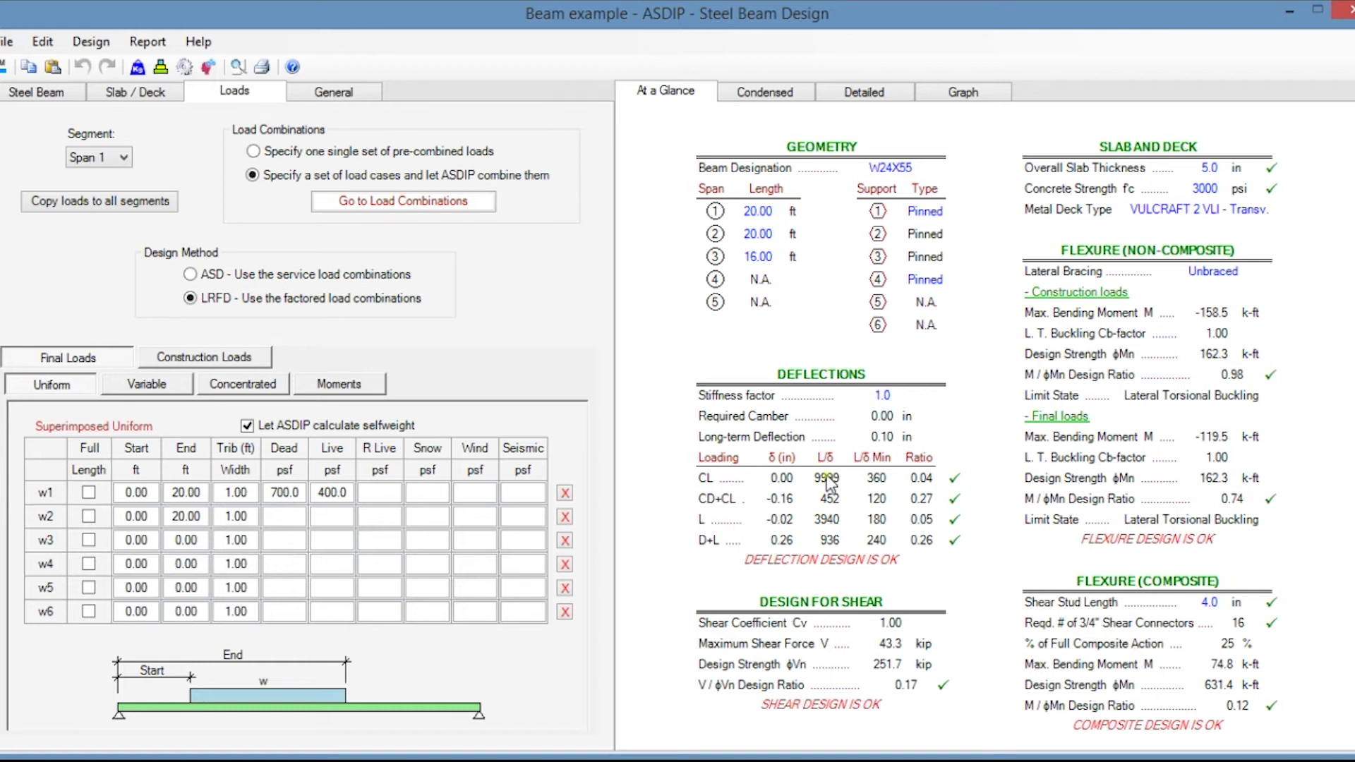
- Scroll through the condensed beam results summary, then the detailed results with equations
{"action": "left_click", "coordinate": [766, 97]}
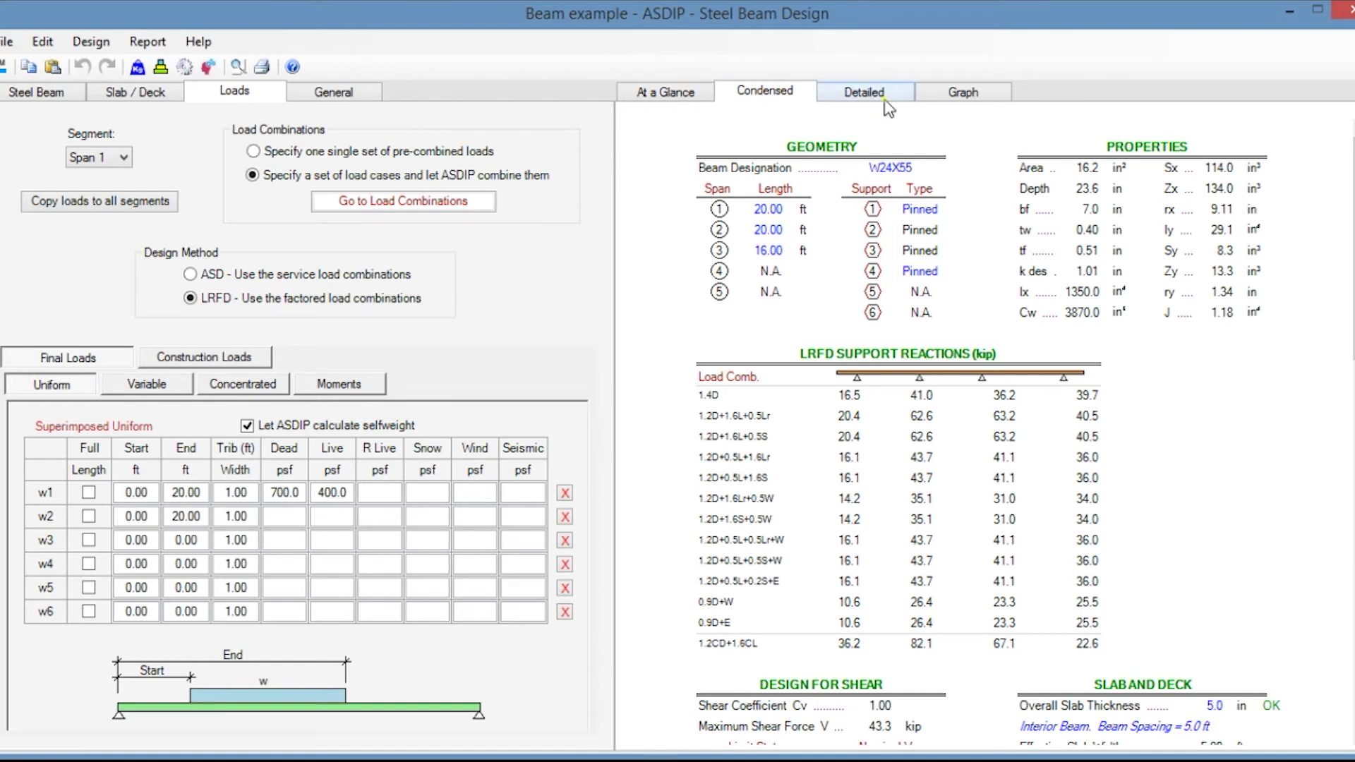
{"action": "scroll", "coordinate": [967, 321], "scroll_direction": "down", "scroll_amount": 5}
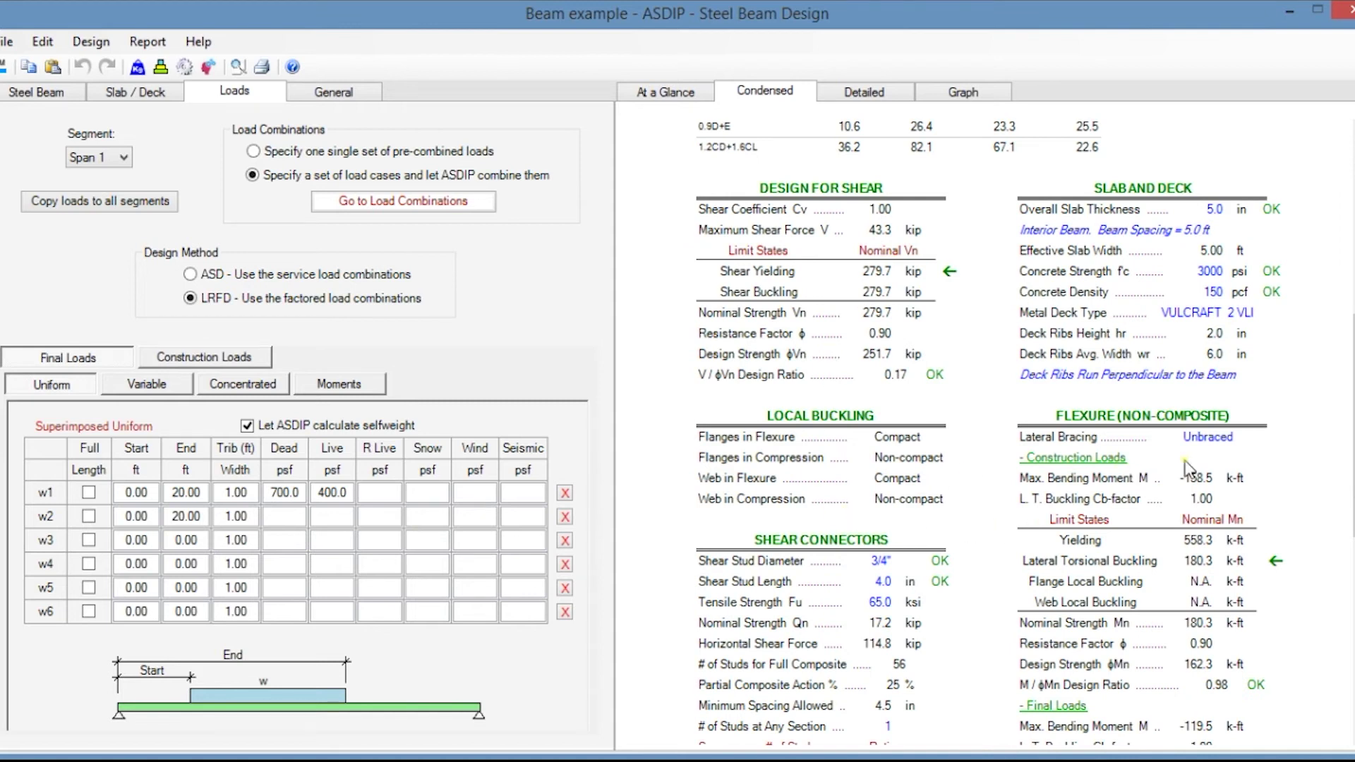
{"action": "scroll", "coordinate": [1188, 468], "scroll_direction": "down", "scroll_amount": 3}
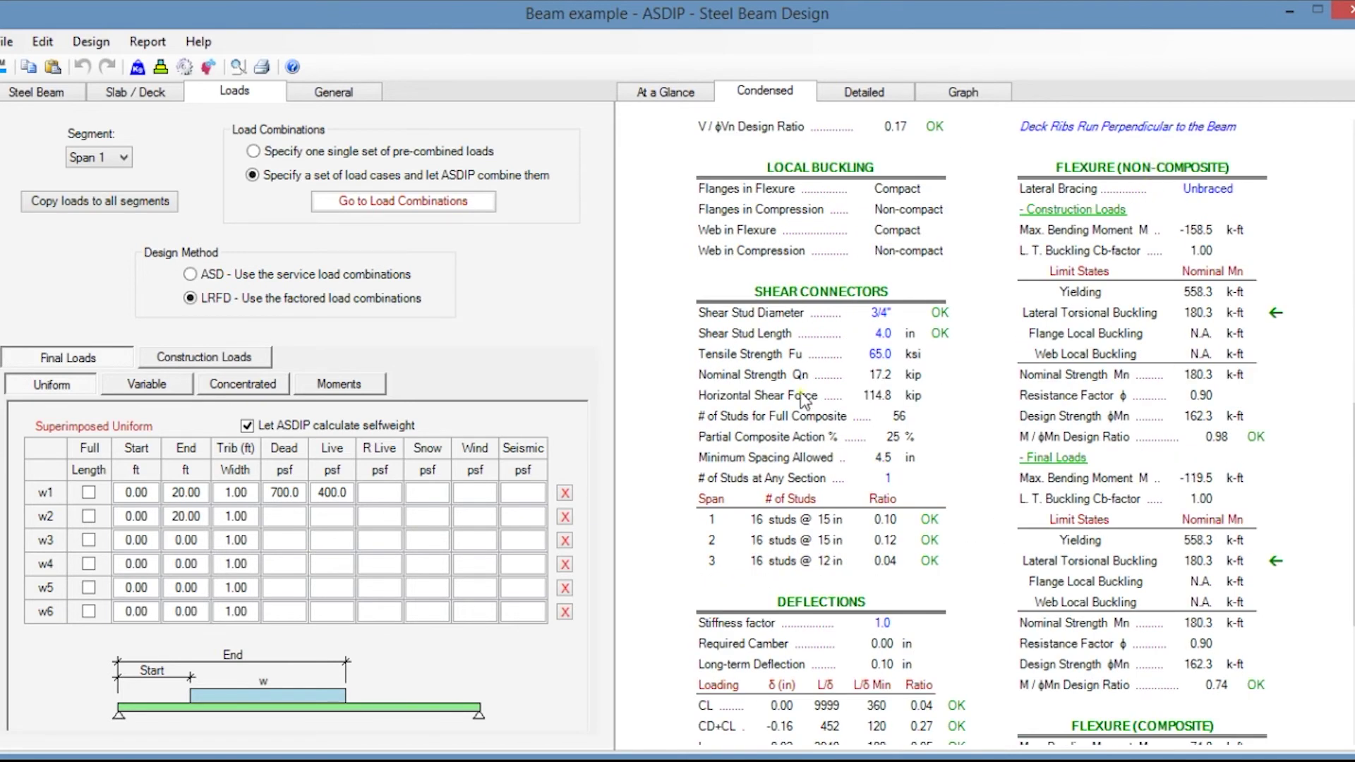
{"action": "left_click", "coordinate": [875, 89]}
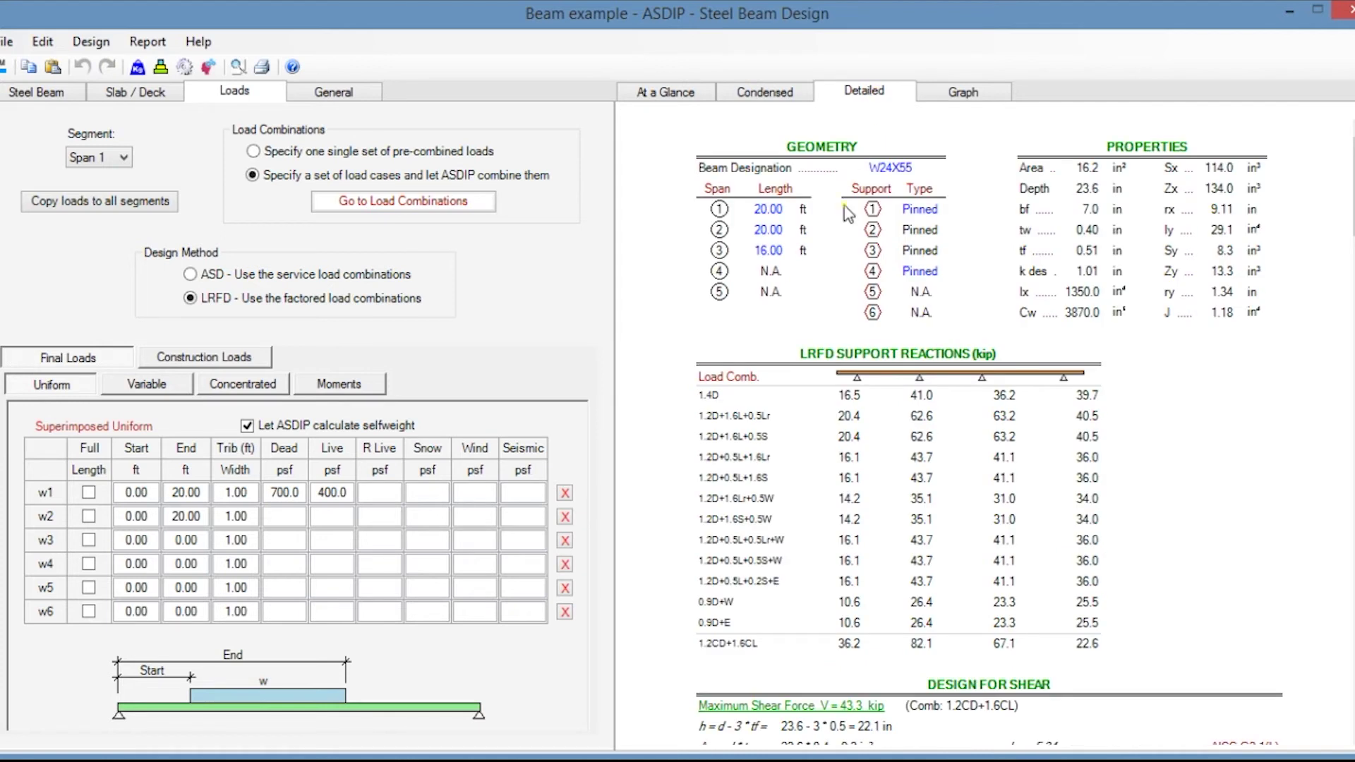
{"action": "scroll", "coordinate": [923, 370], "scroll_direction": "down", "scroll_amount": 2}
{"action": "scroll", "coordinate": [923, 374], "scroll_direction": "down", "scroll_amount": 4}
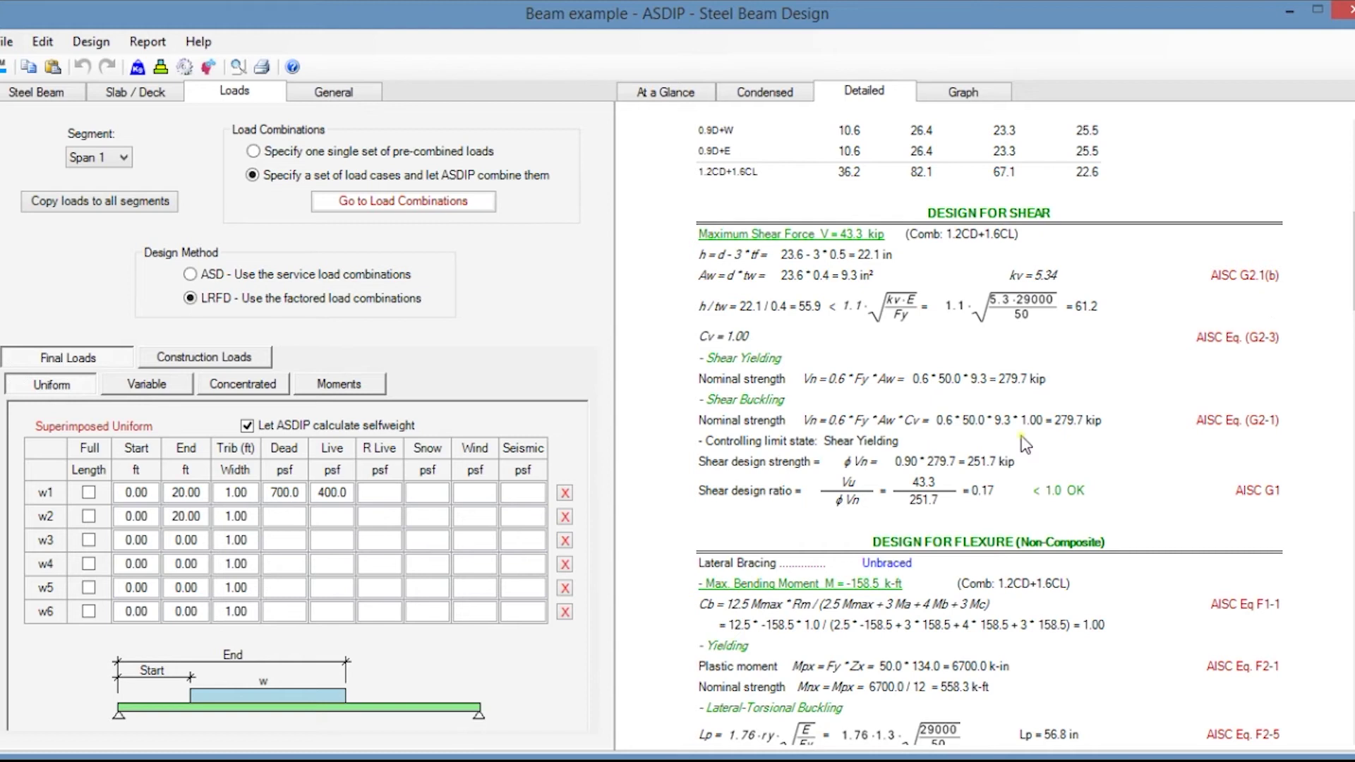
{"action": "scroll", "coordinate": [1023, 444], "scroll_direction": "down", "scroll_amount": 2}
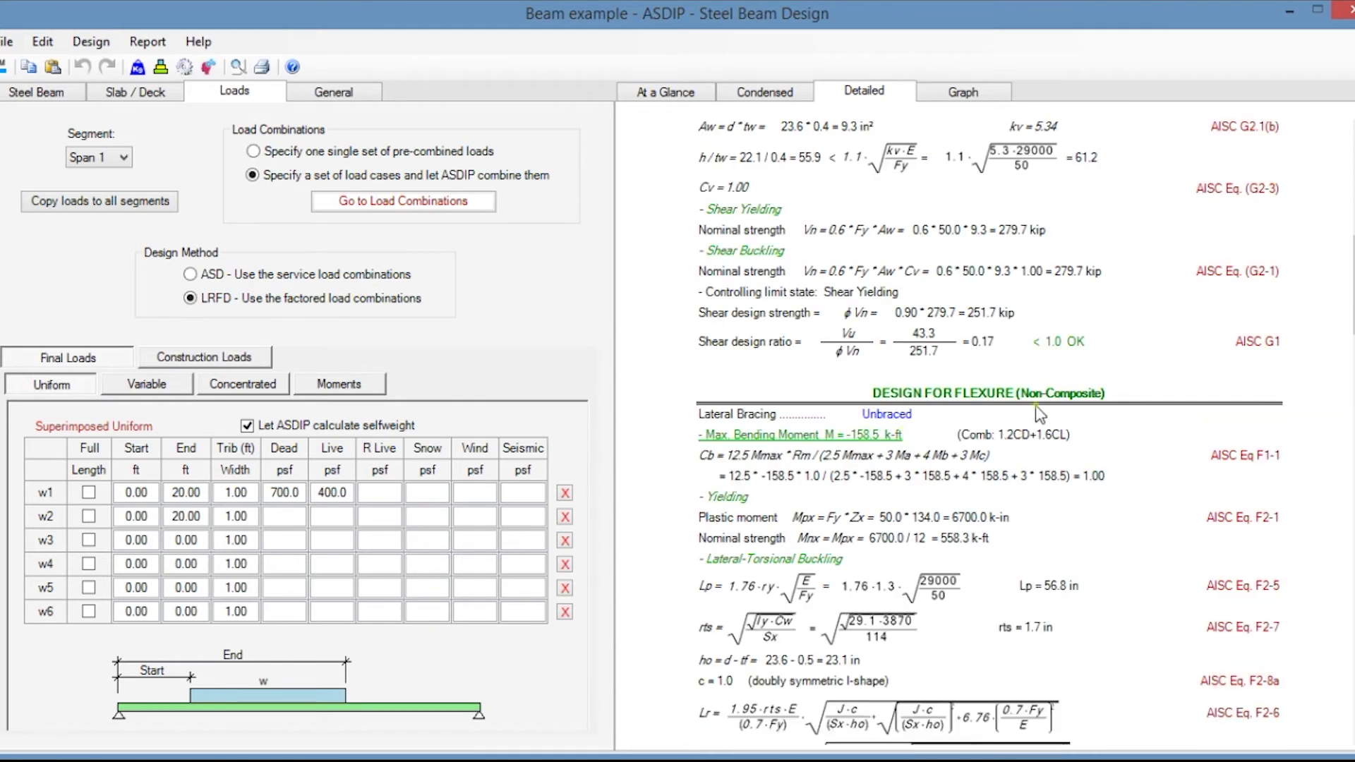
{"action": "scroll", "coordinate": [1078, 424], "scroll_direction": "down", "scroll_amount": 7}
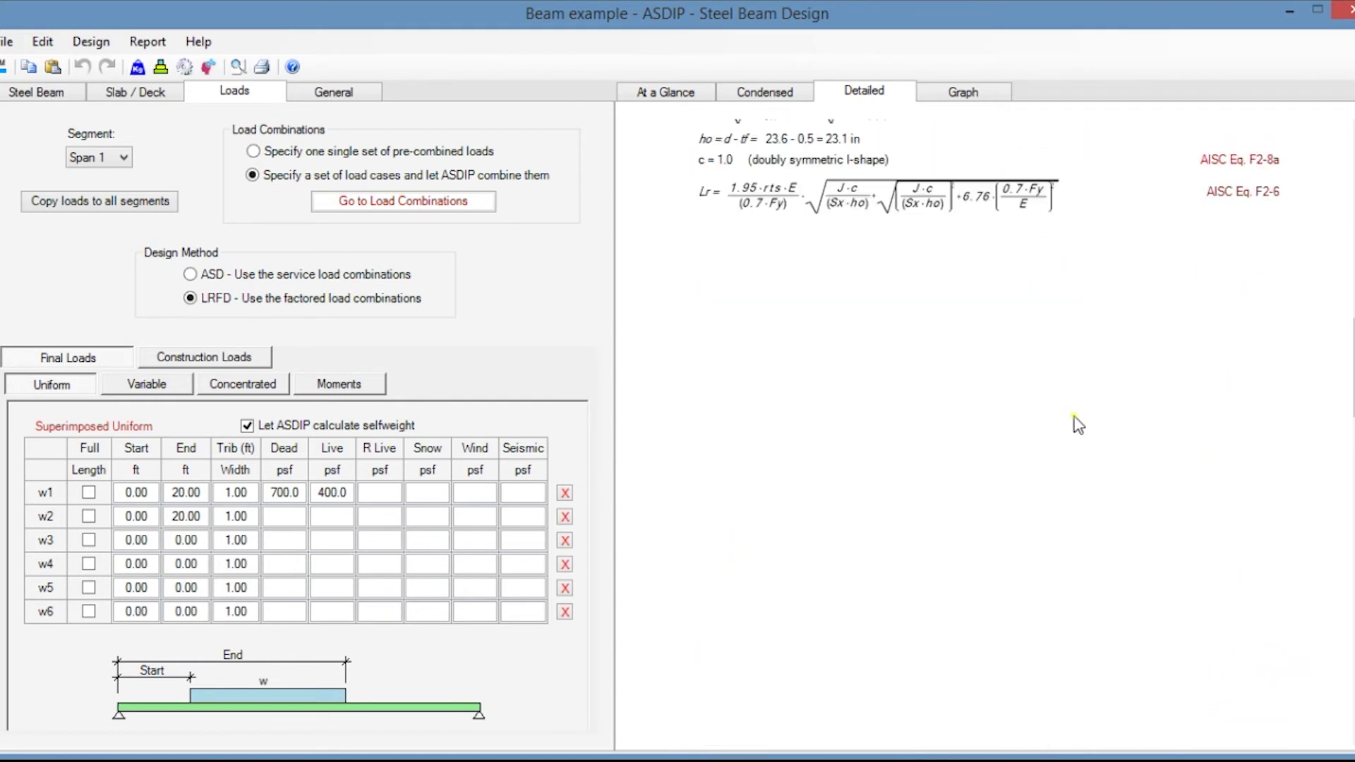
{"action": "scroll", "coordinate": [1087, 503], "scroll_direction": "down", "scroll_amount": 5}
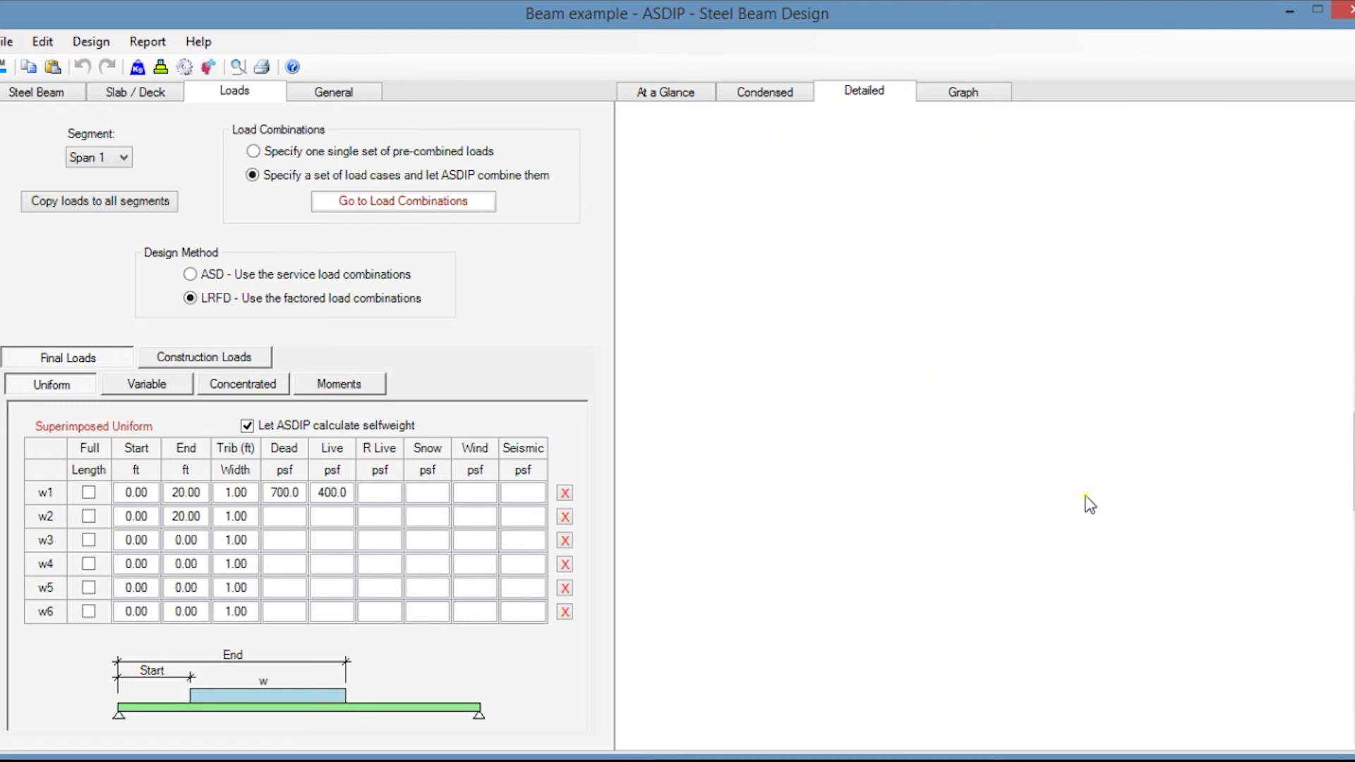
- Display the shear and moment diagrams for the 1.4D load combination
{"action": "left_click", "coordinate": [964, 93]}
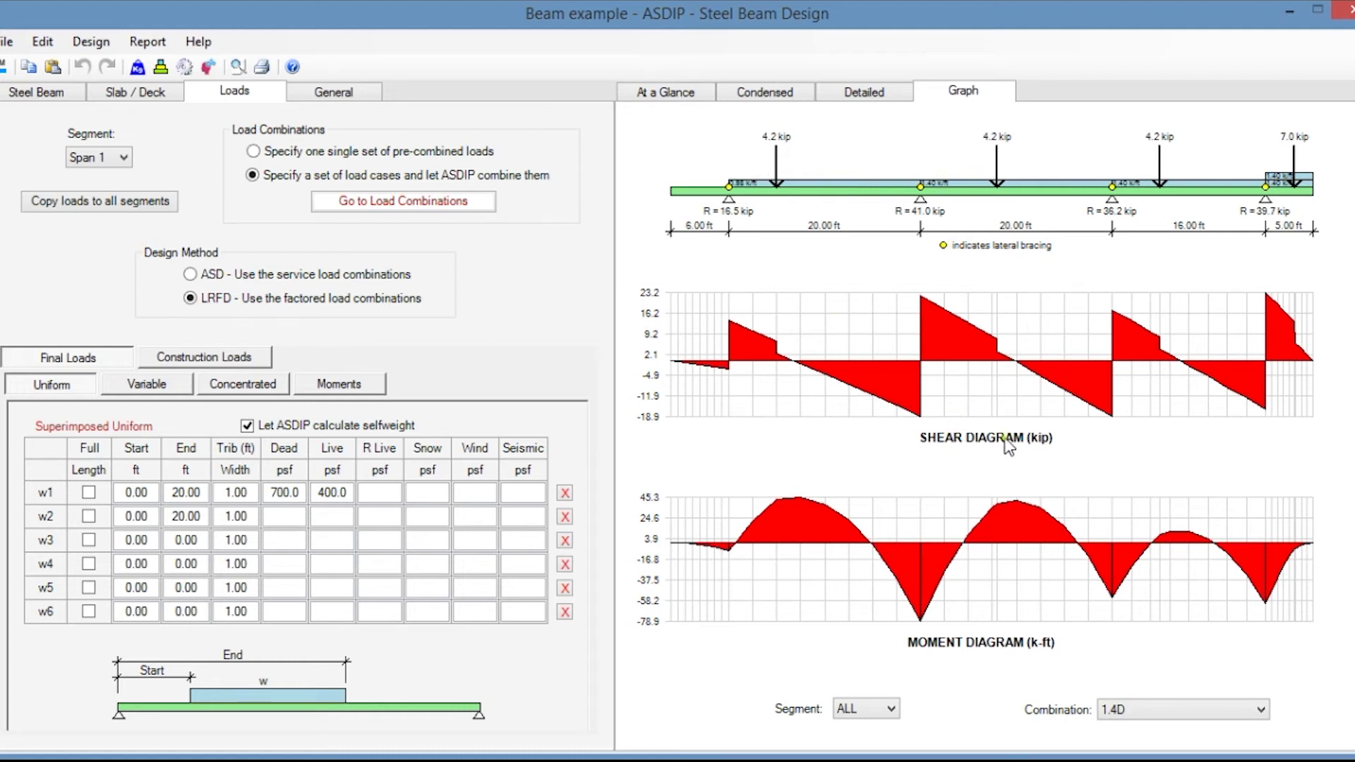
{"action": "left_click", "coordinate": [1228, 709]}
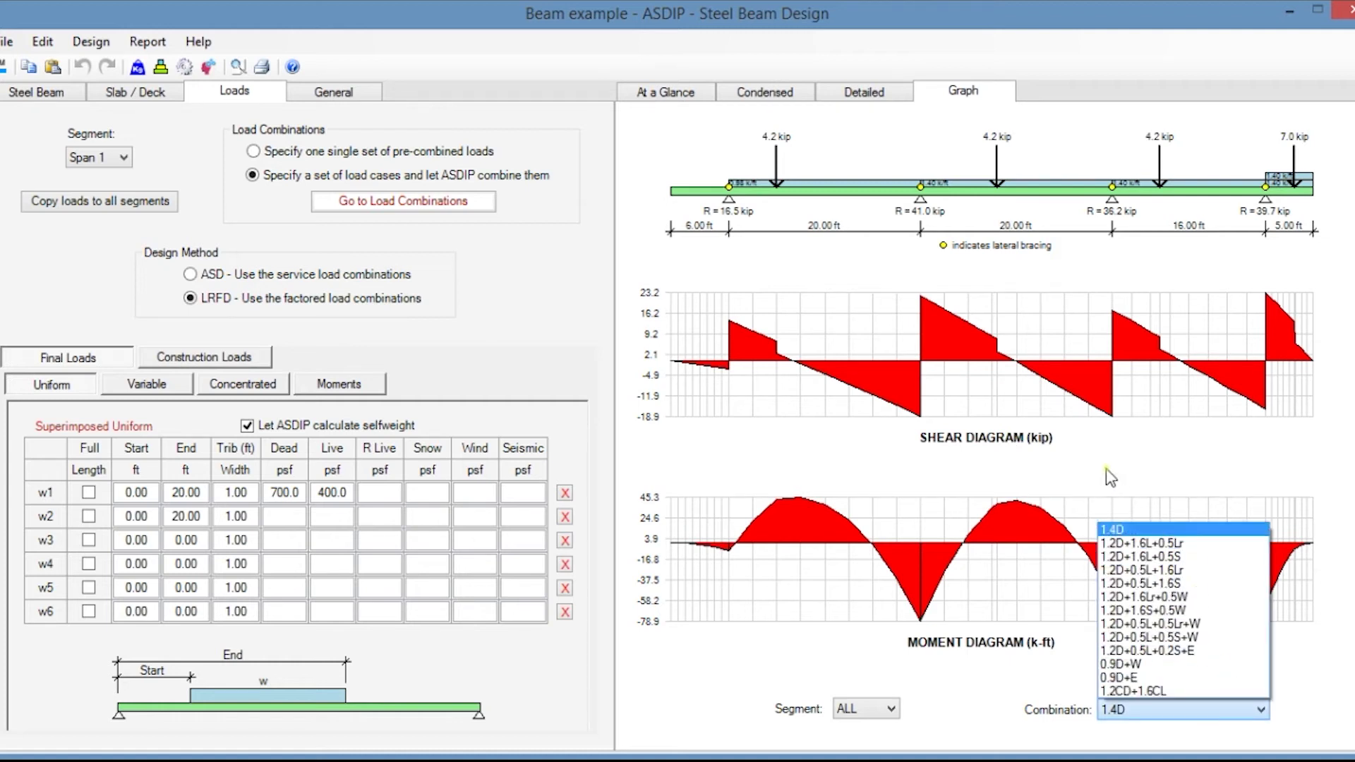
{"action": "left_click", "coordinate": [809, 422]}
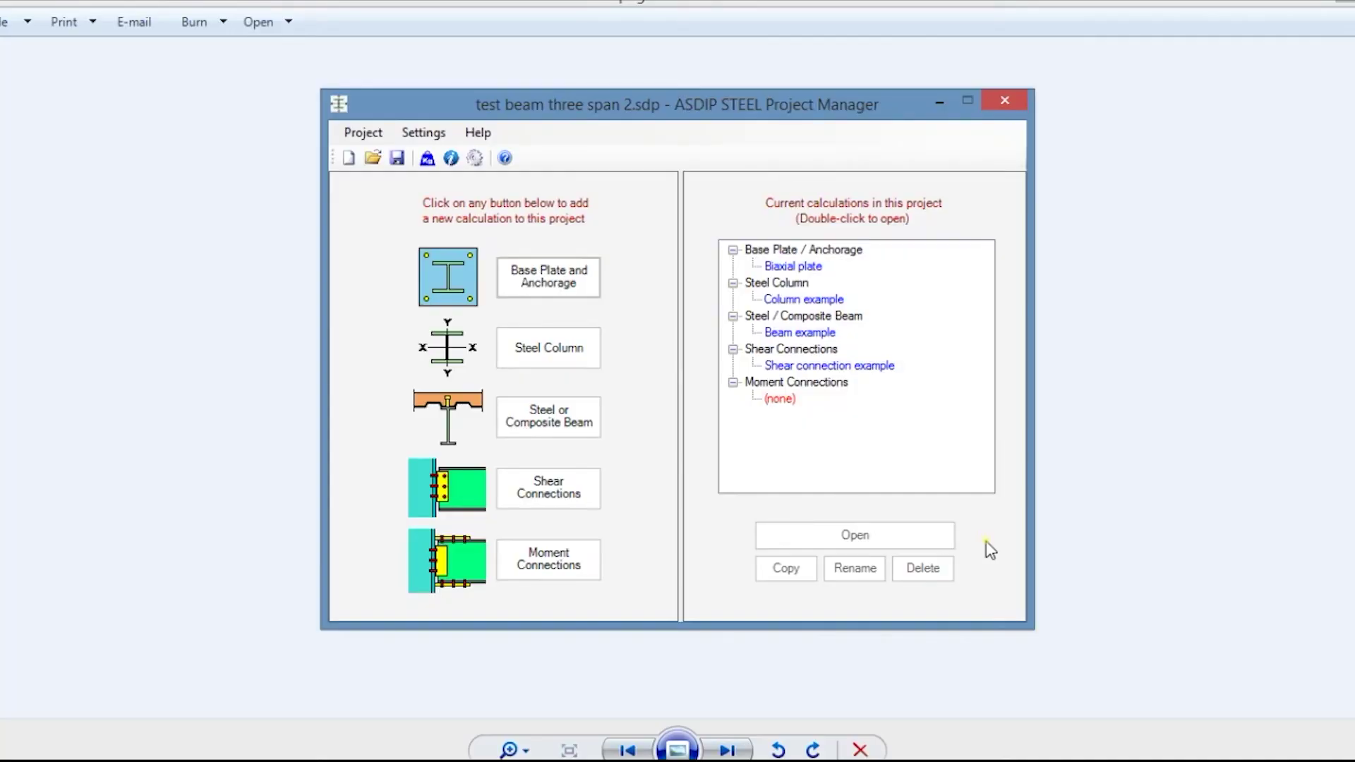
- Open the Shear connection example, compare single angle, single plate and tee types, and keep Double-Angle with drawings shown
{"action": "double_click", "coordinate": [817, 366]}
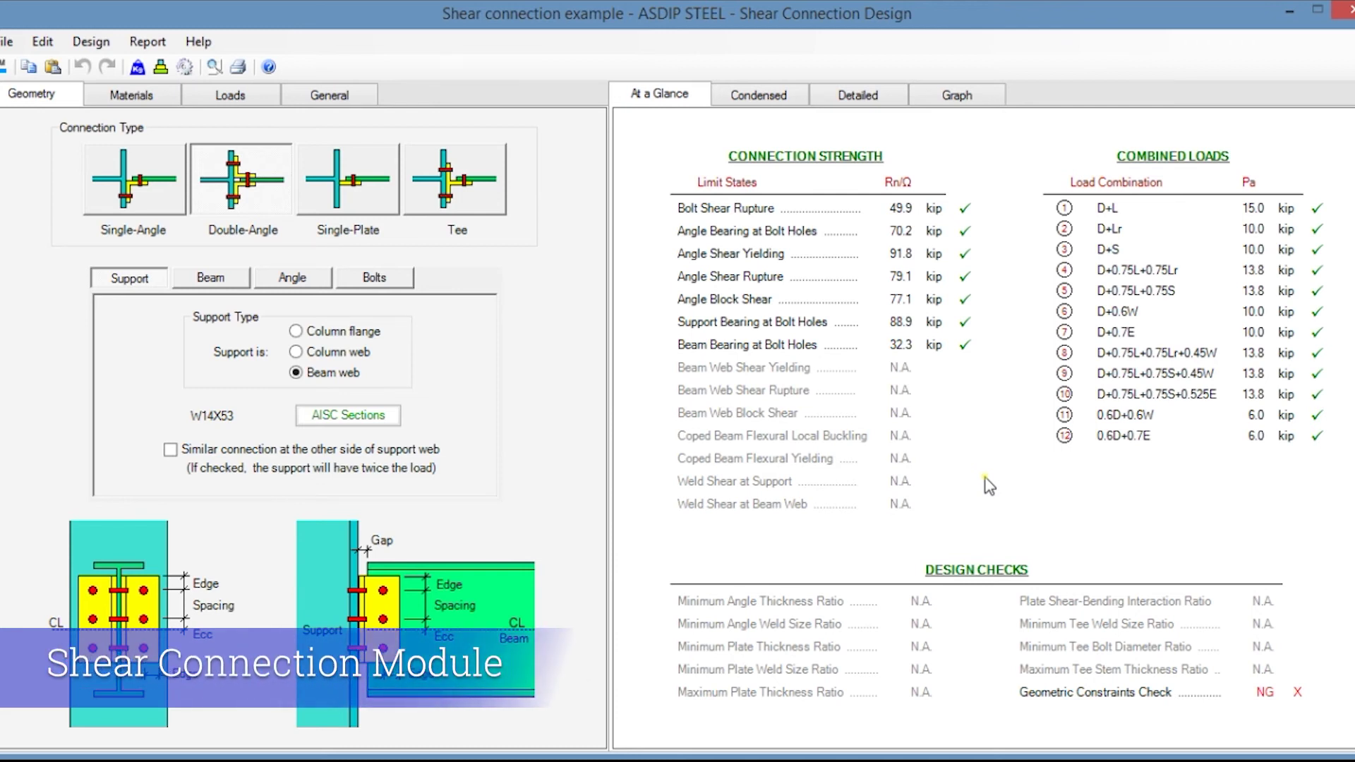
{"action": "left_click", "coordinate": [147, 201]}
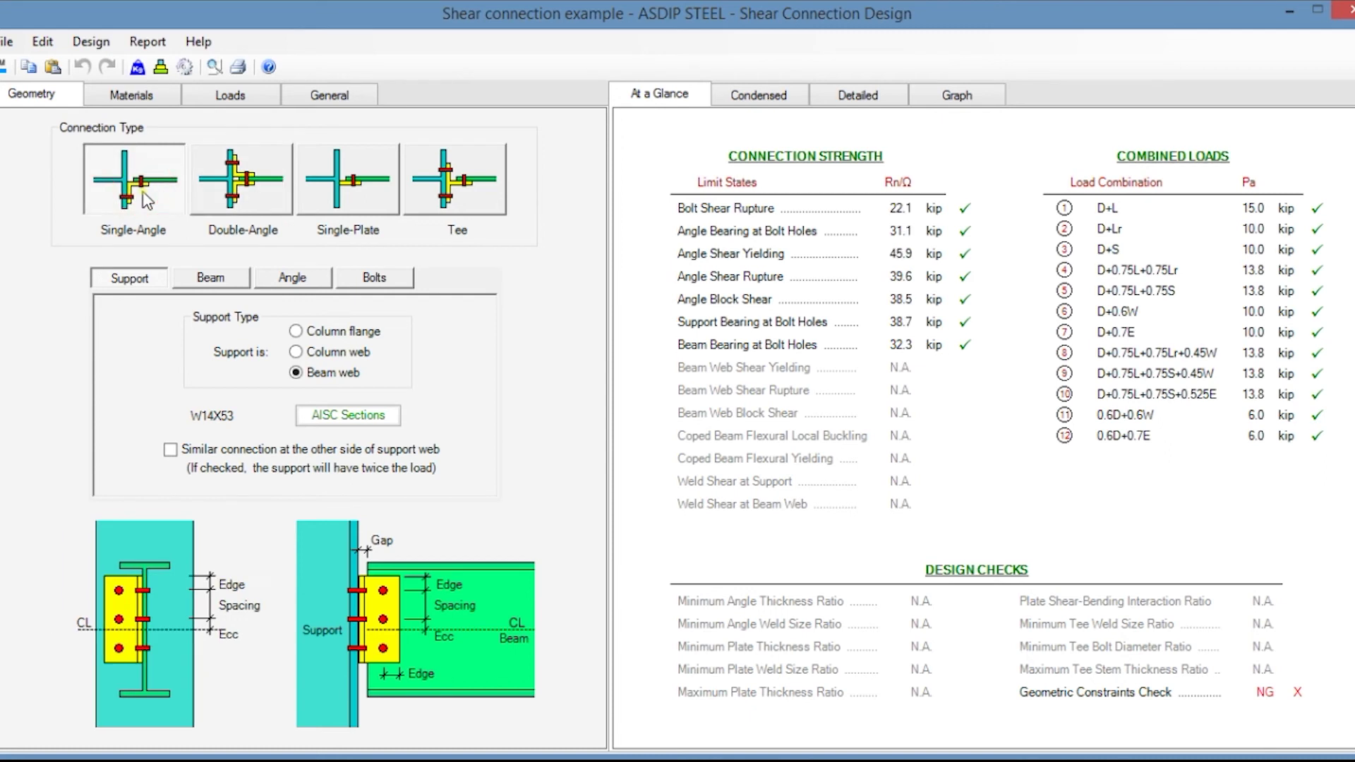
{"action": "left_click", "coordinate": [240, 195]}
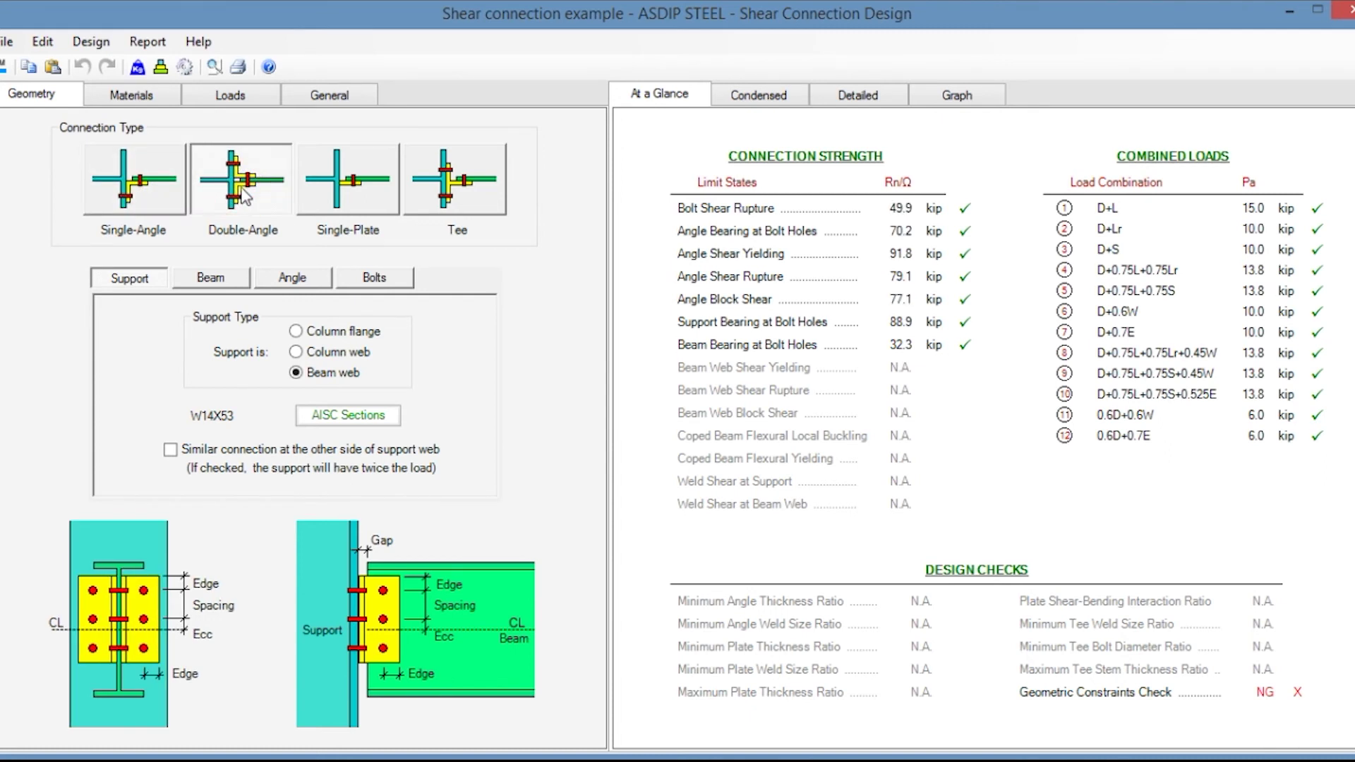
{"action": "left_click", "coordinate": [355, 197]}
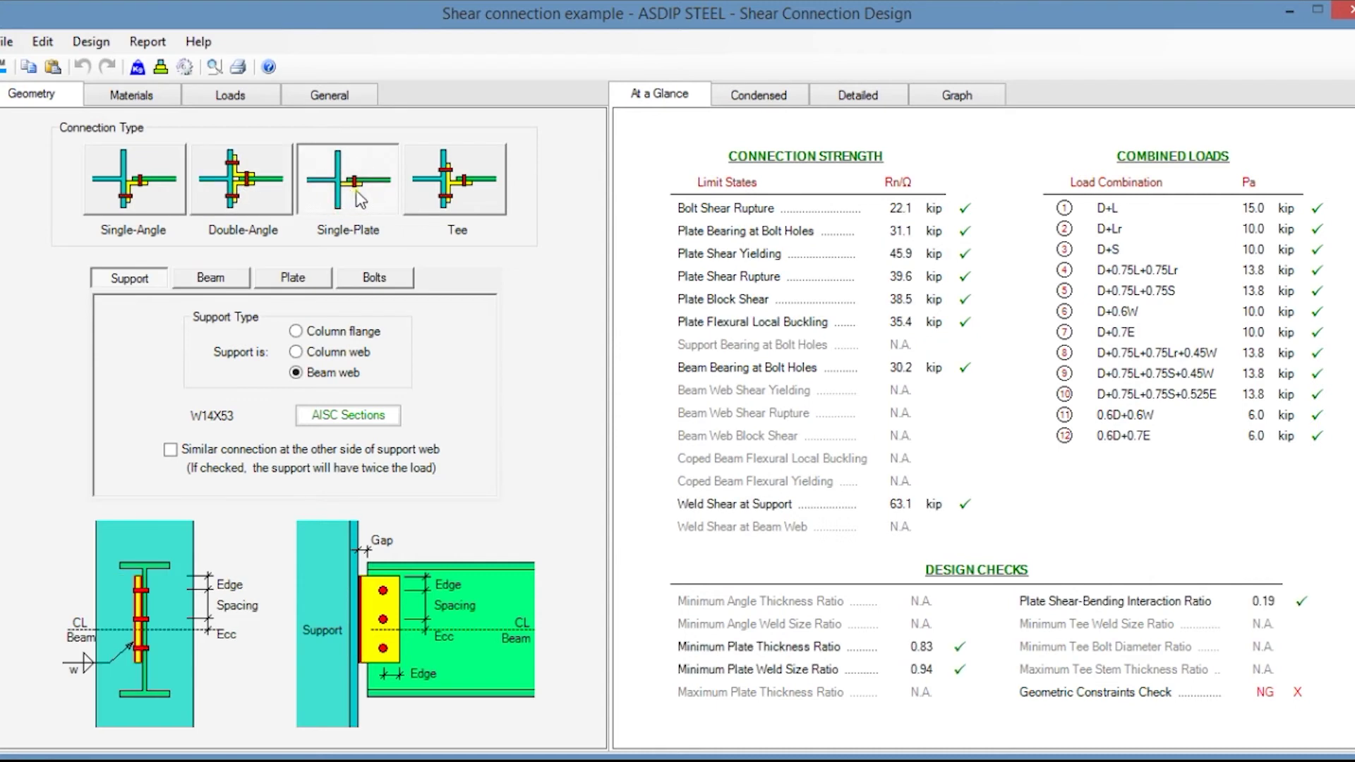
{"action": "left_click", "coordinate": [465, 200]}
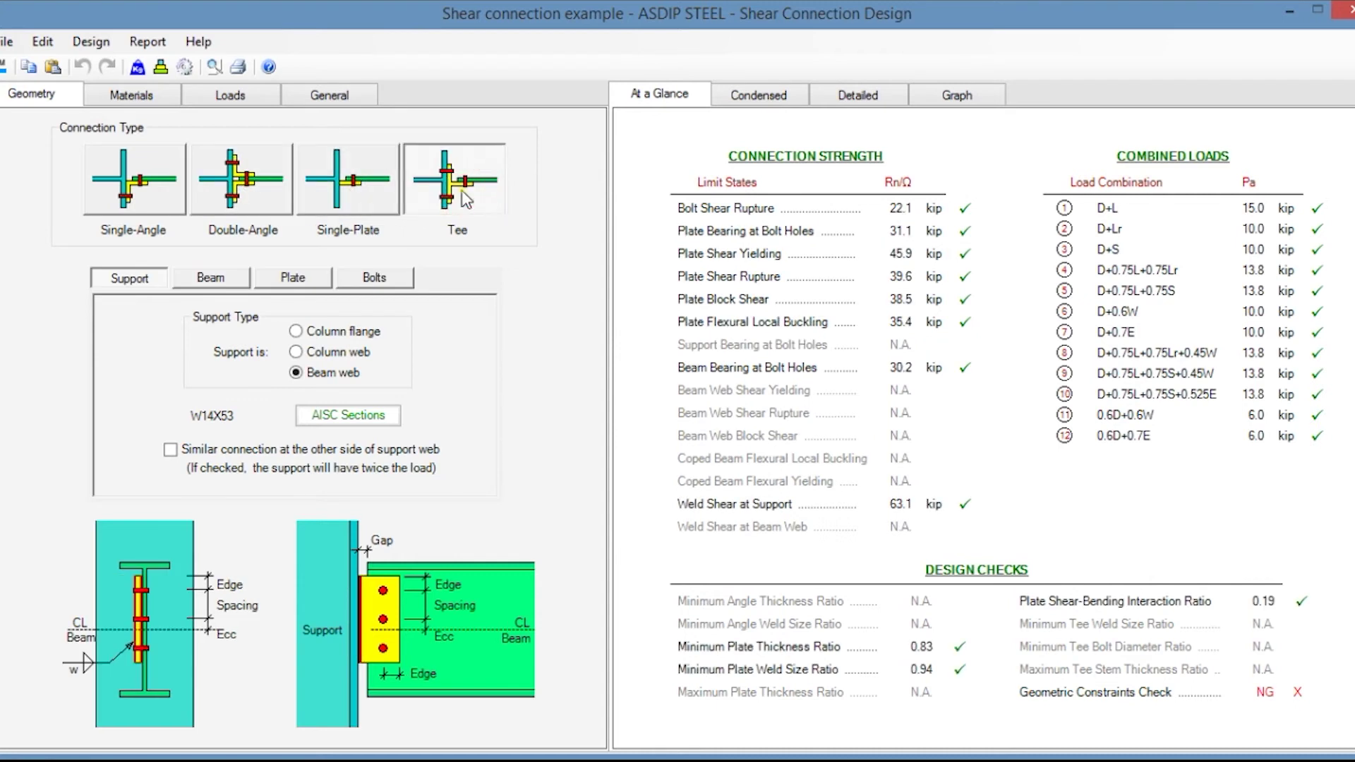
{"action": "left_click", "coordinate": [247, 197]}
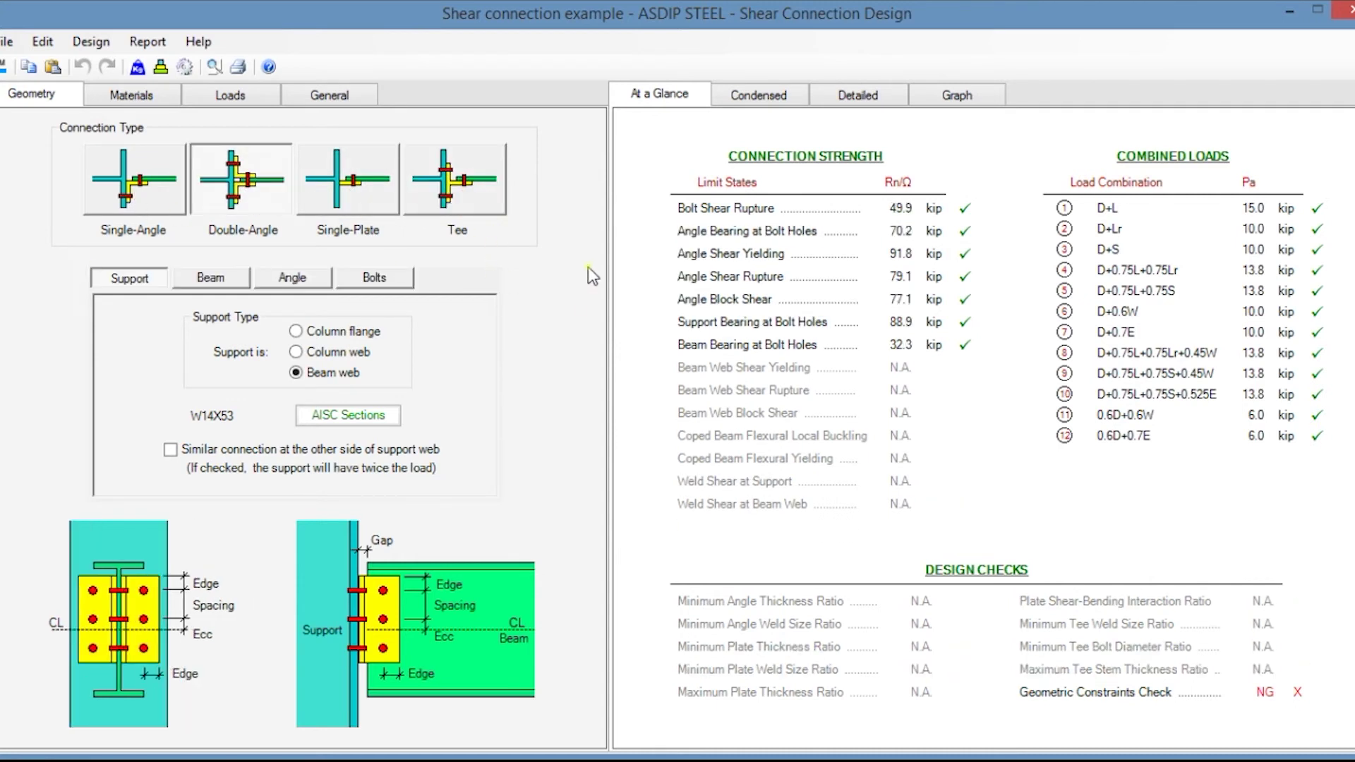
{"action": "left_click", "coordinate": [949, 99]}
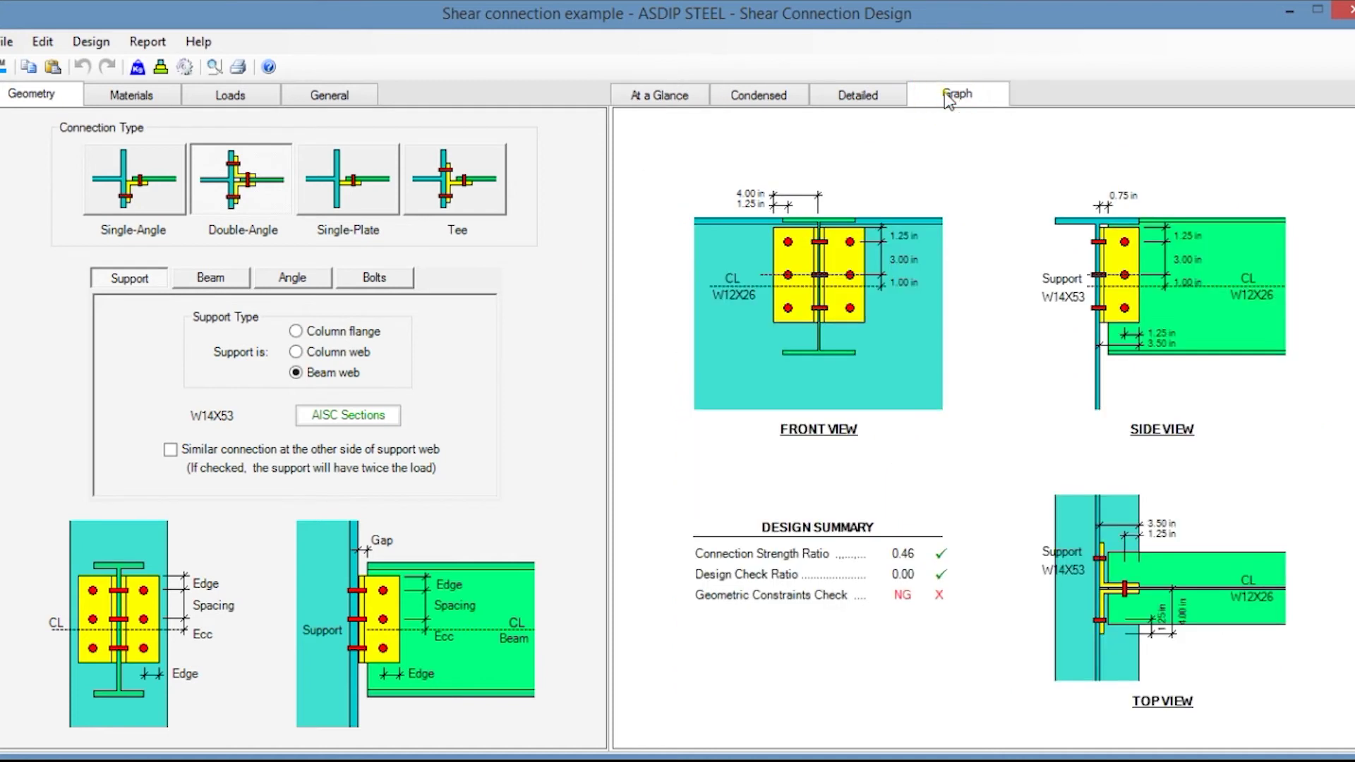
- Try column flange and column web supports, return to beam web, and leave both flanges uncoped
{"action": "left_click", "coordinate": [355, 338]}
{"action": "left_click", "coordinate": [328, 353]}
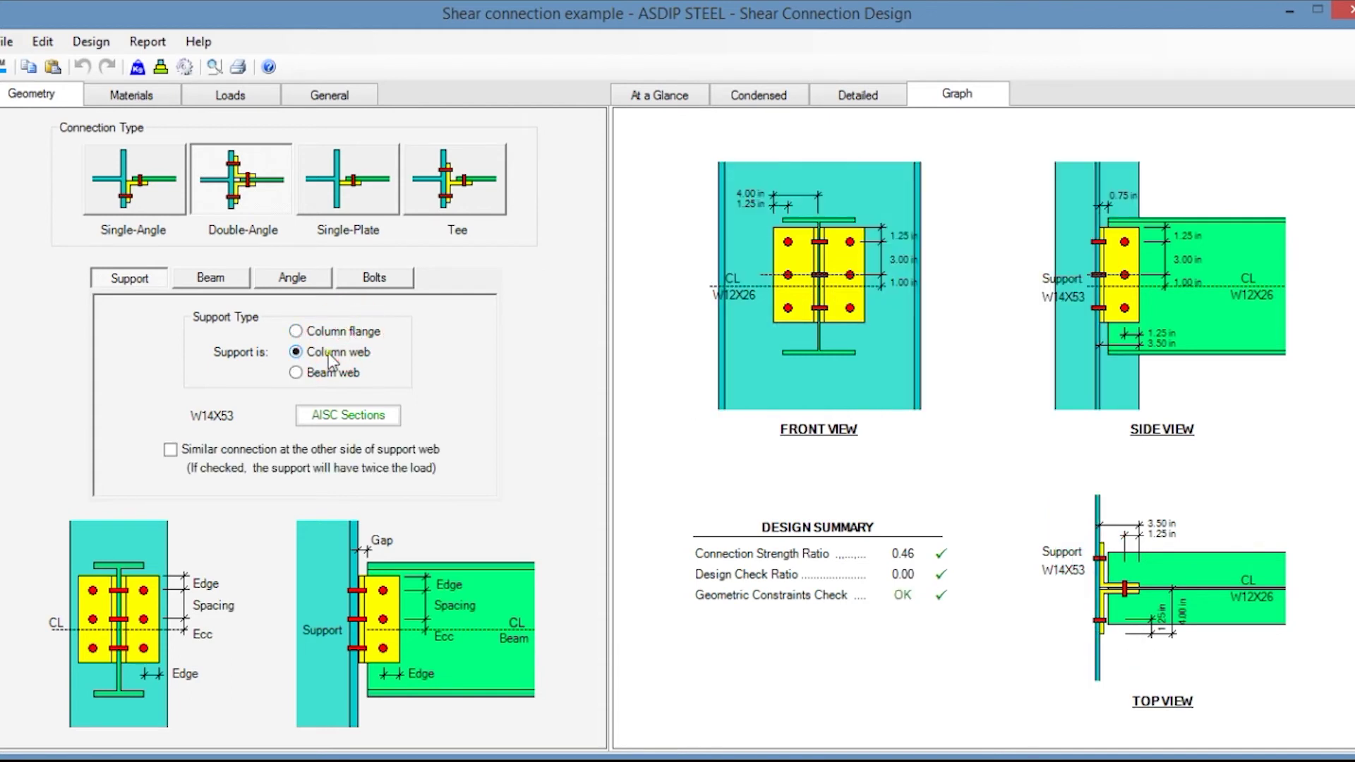
{"action": "left_click", "coordinate": [328, 372]}
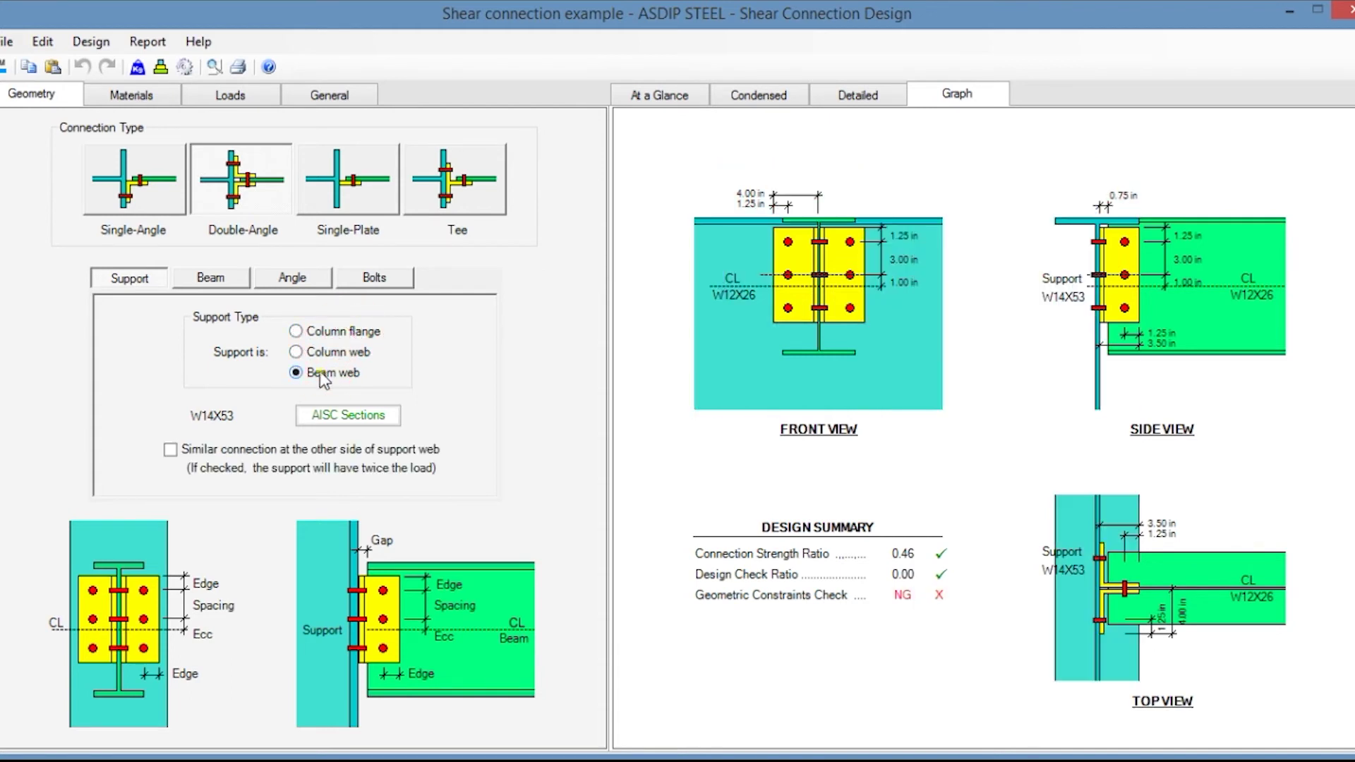
{"action": "left_click", "coordinate": [206, 280]}
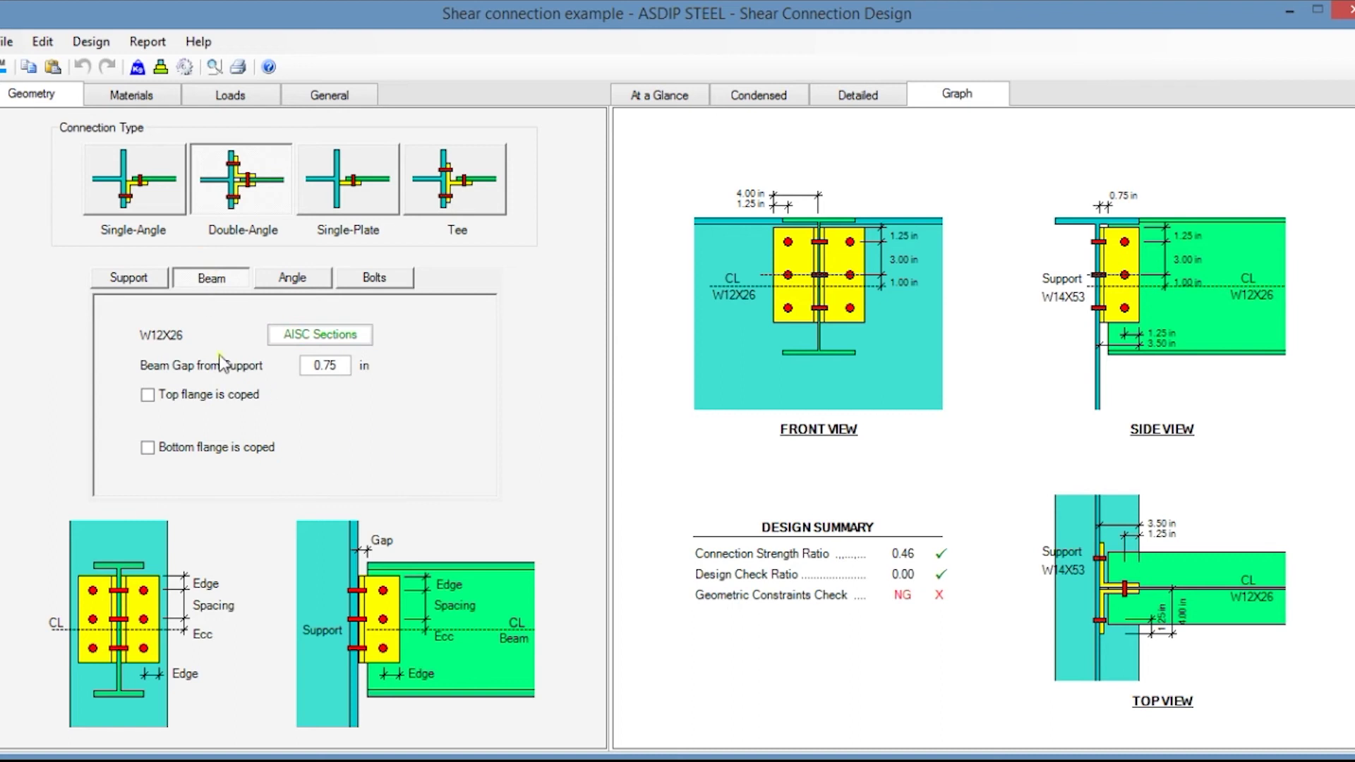
{"action": "left_click", "coordinate": [147, 395]}
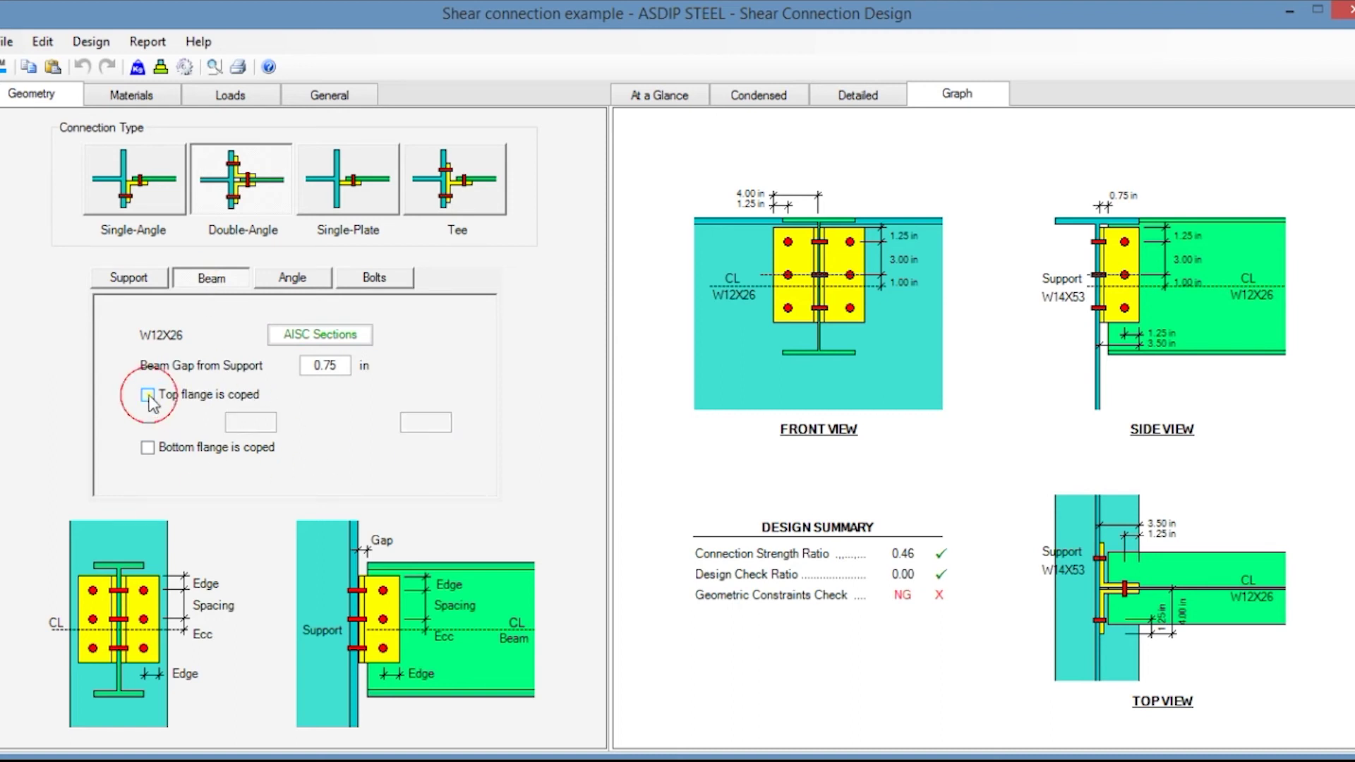
{"action": "left_click", "coordinate": [148, 447]}
{"action": "left_click", "coordinate": [147, 447]}
{"action": "left_click", "coordinate": [147, 395]}
- Weld both angle legs, then show the loads: 10.0 kip dead, 5.0 kip live
{"action": "left_click", "coordinate": [287, 283]}
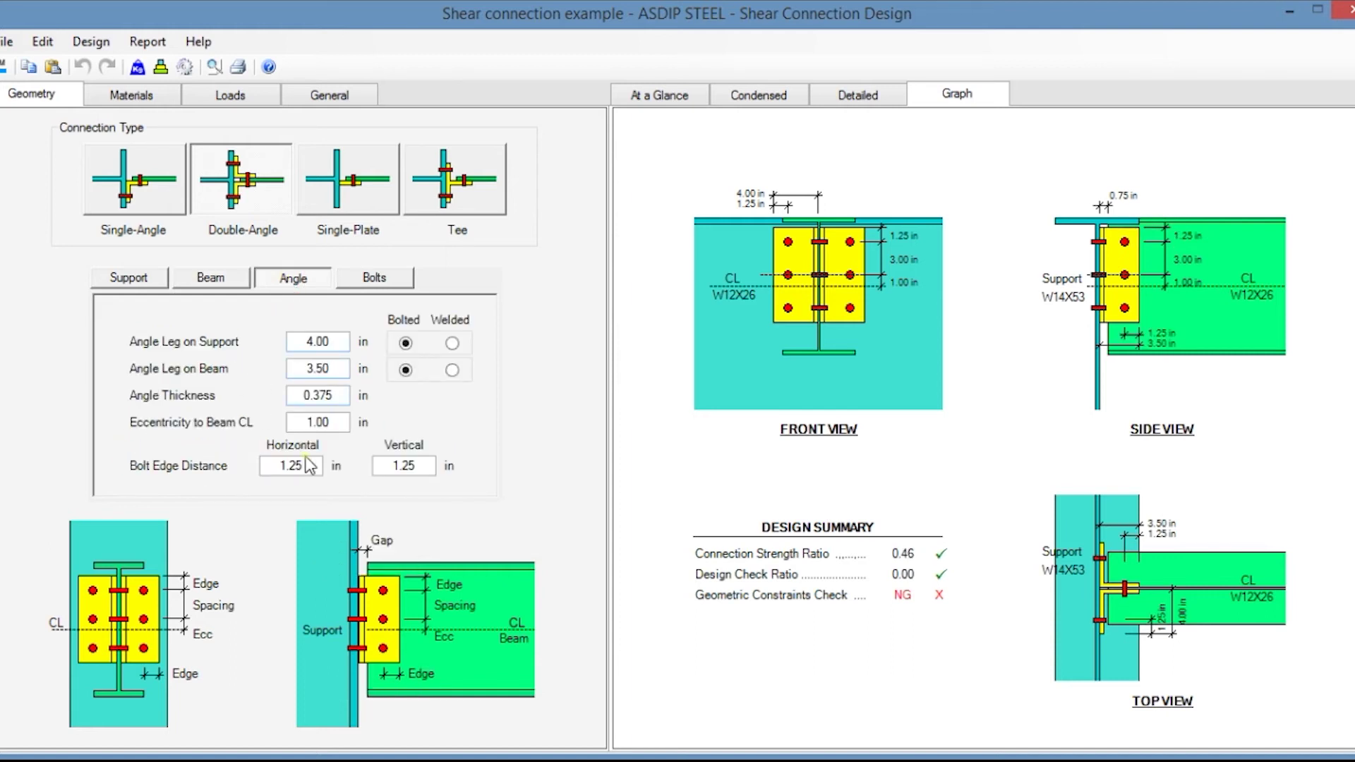
{"action": "left_click", "coordinate": [453, 344]}
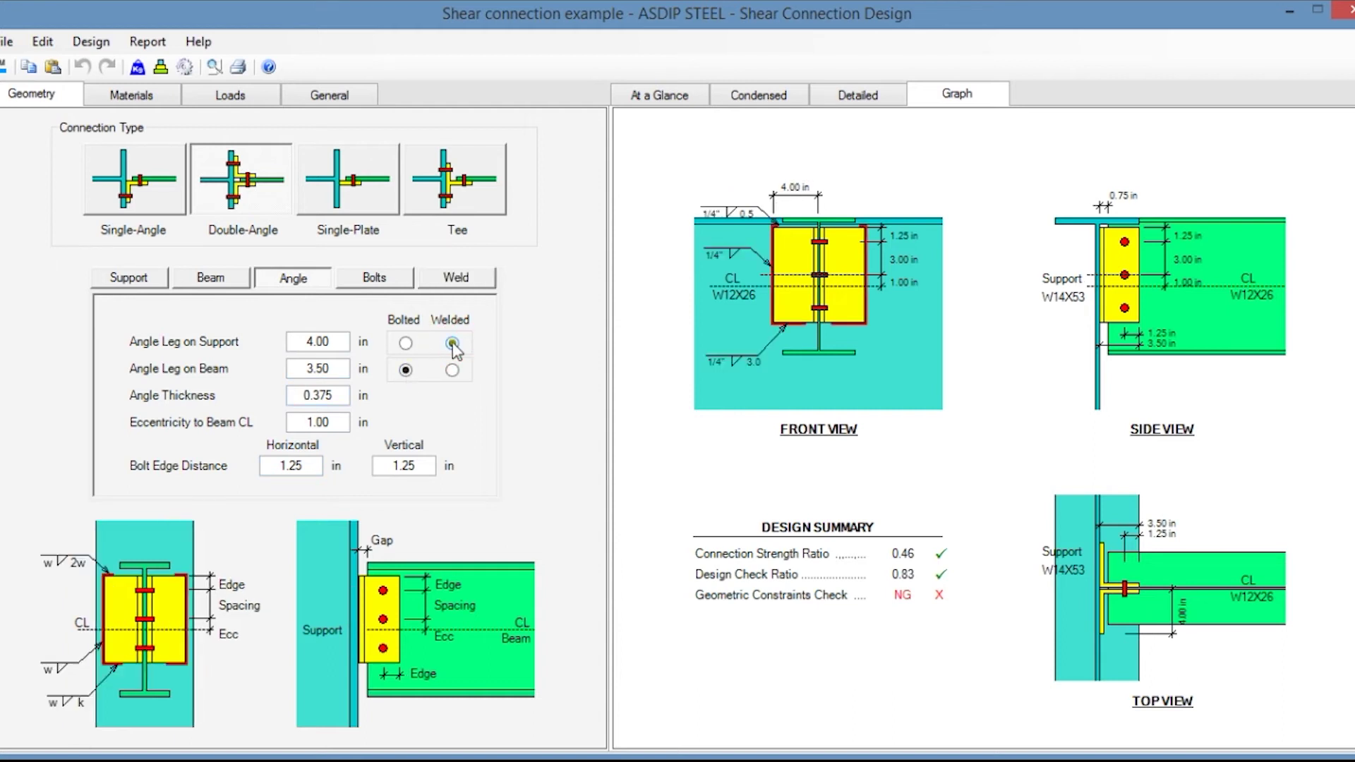
{"action": "left_click", "coordinate": [452, 371]}
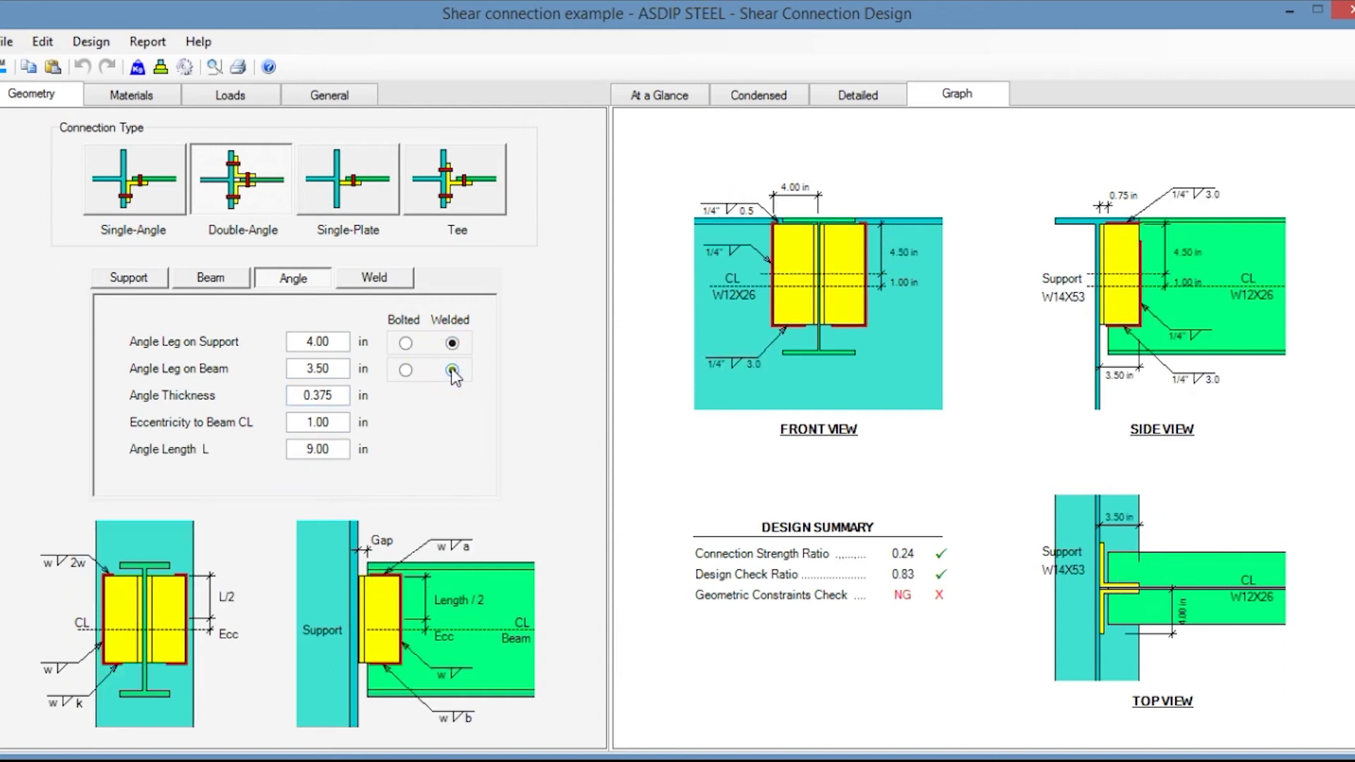
{"action": "left_click", "coordinate": [236, 99]}
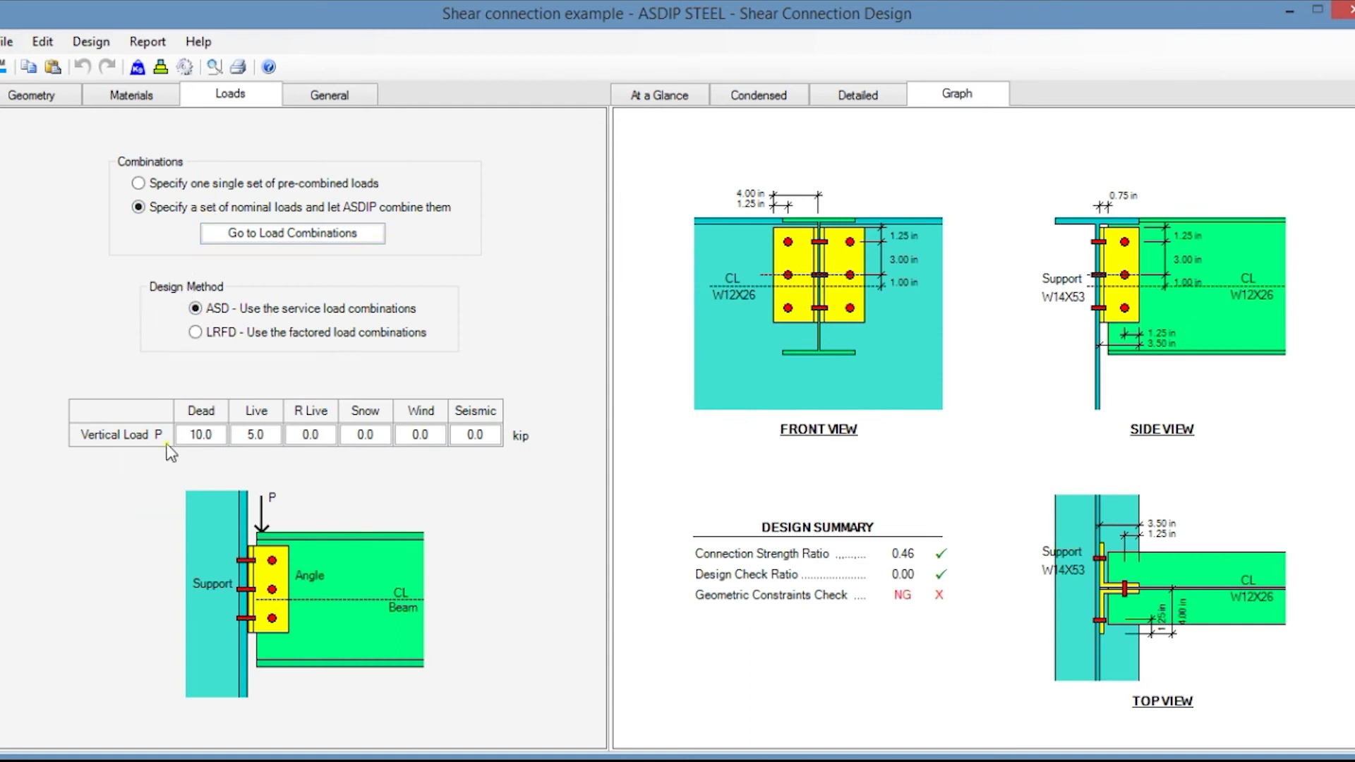
{"action": "left_click", "coordinate": [654, 96]}
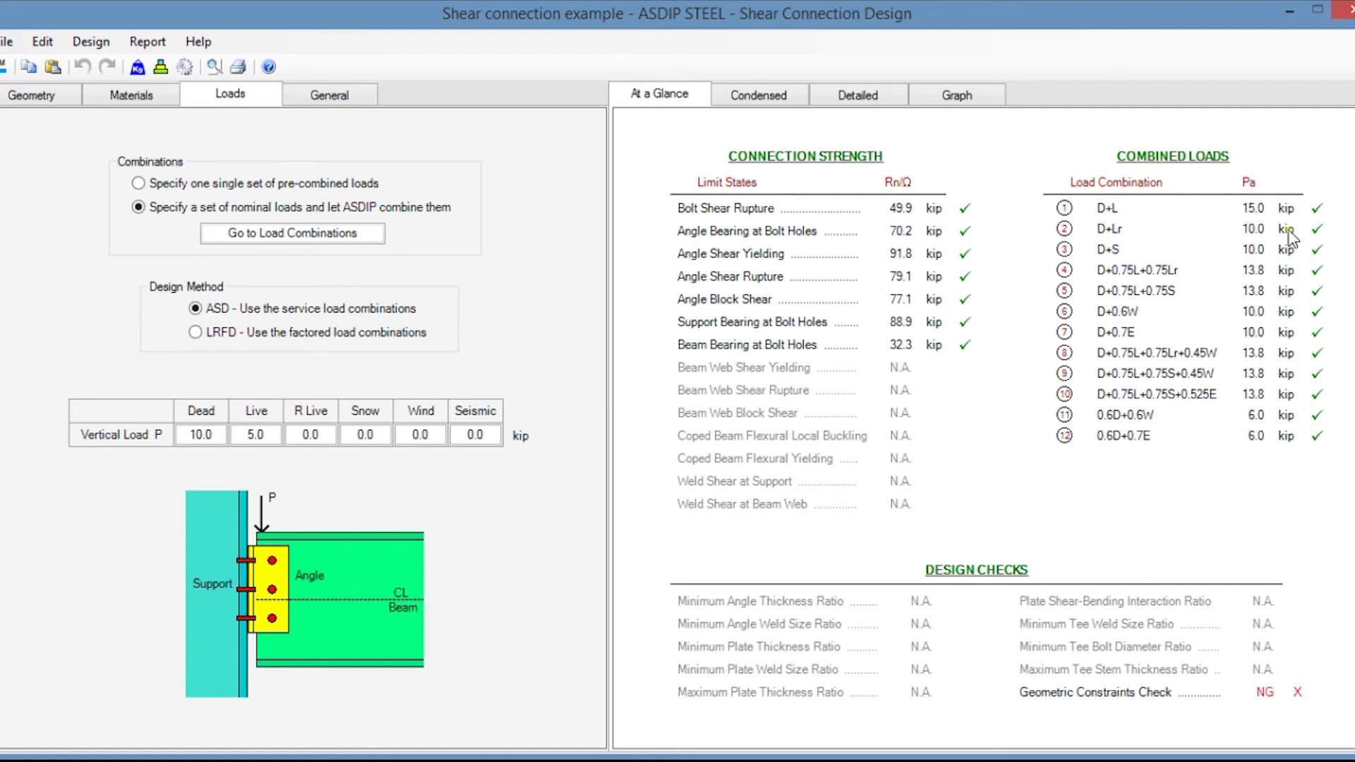
{"action": "left_click", "coordinate": [757, 98]}
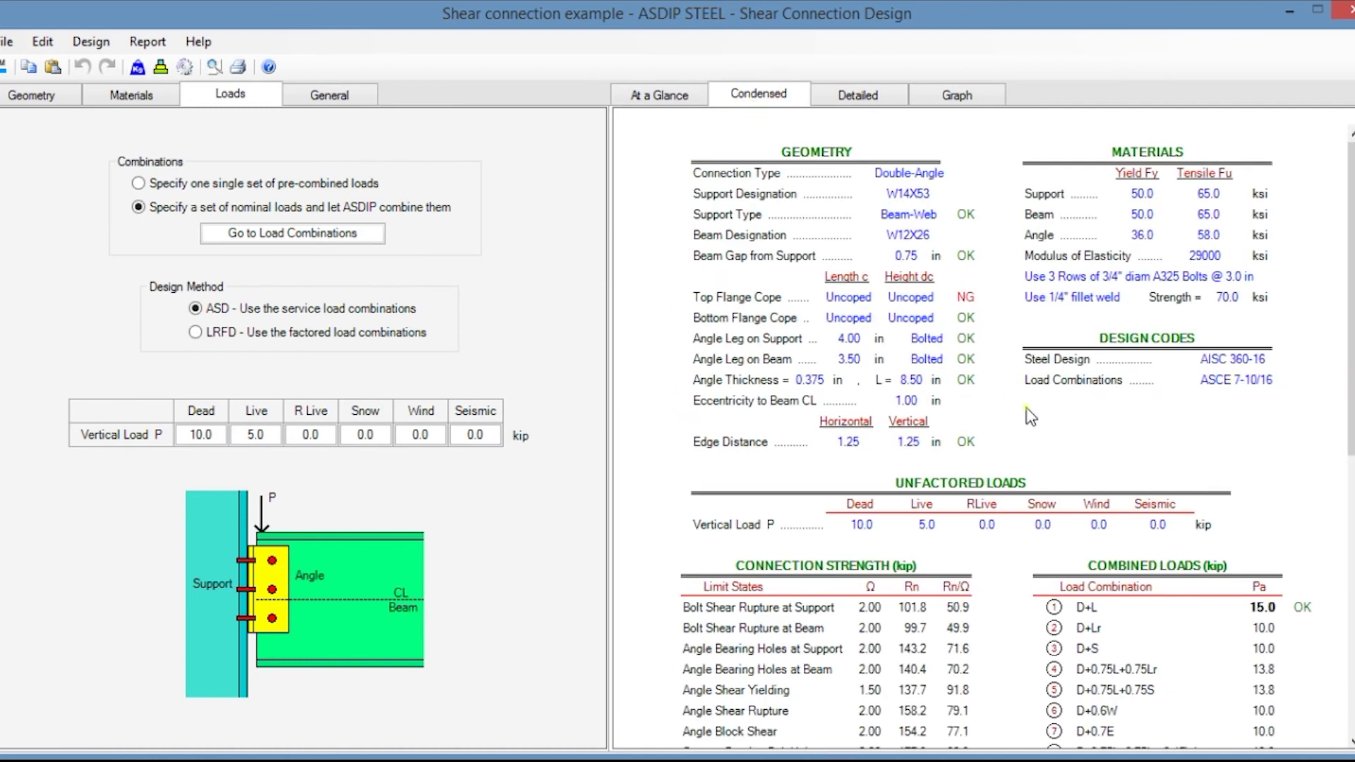
{"action": "scroll", "coordinate": [1030, 417], "scroll_direction": "down", "scroll_amount": 5}
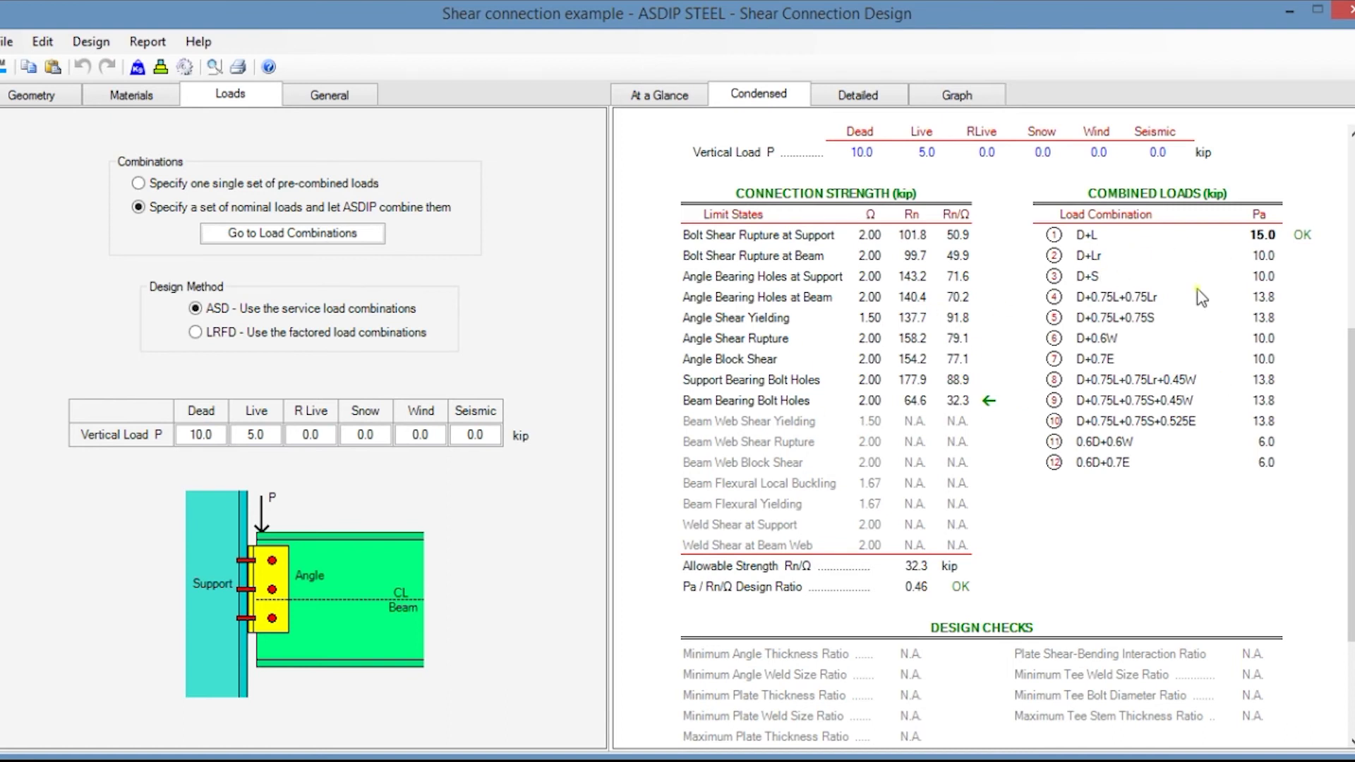
{"action": "scroll", "coordinate": [1022, 443], "scroll_direction": "down", "scroll_amount": 2}
{"action": "scroll", "coordinate": [1022, 443], "scroll_direction": "down", "scroll_amount": 1}
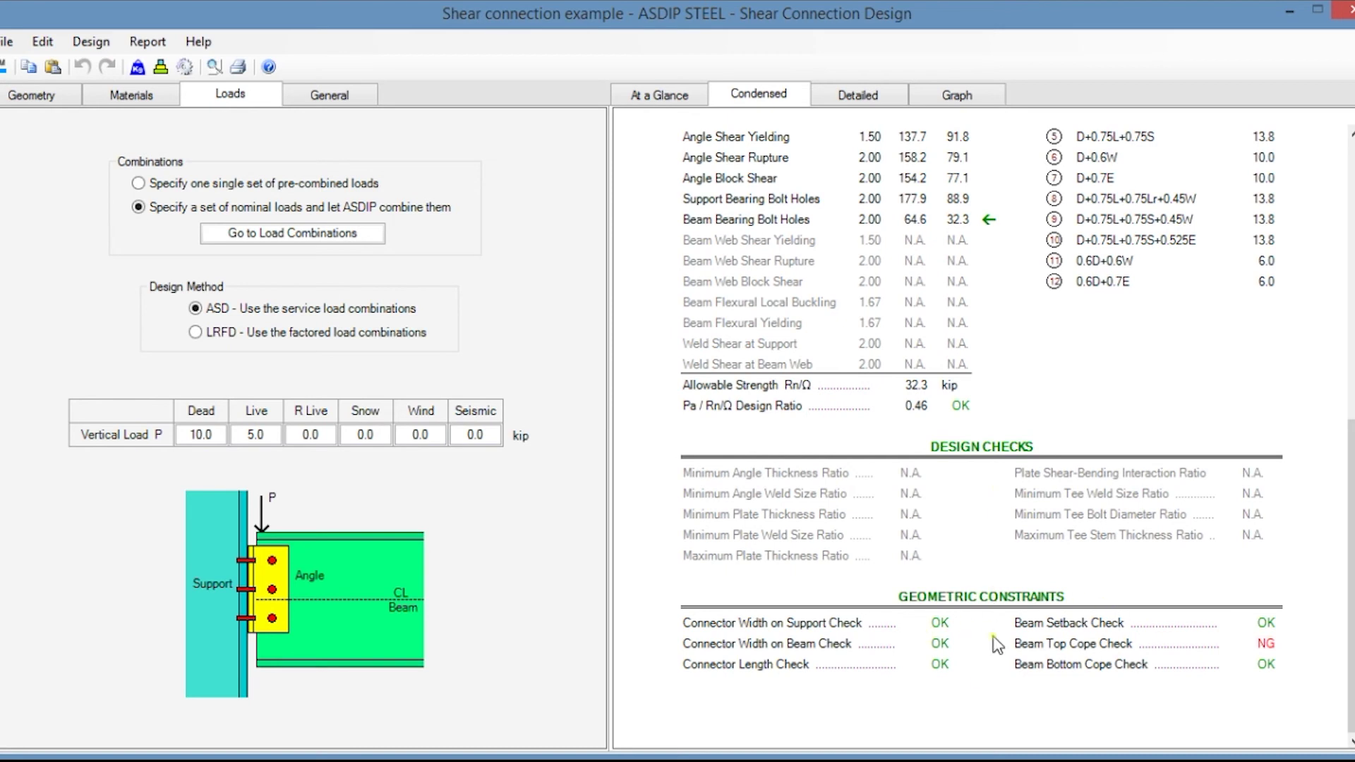
{"action": "left_click", "coordinate": [865, 98]}
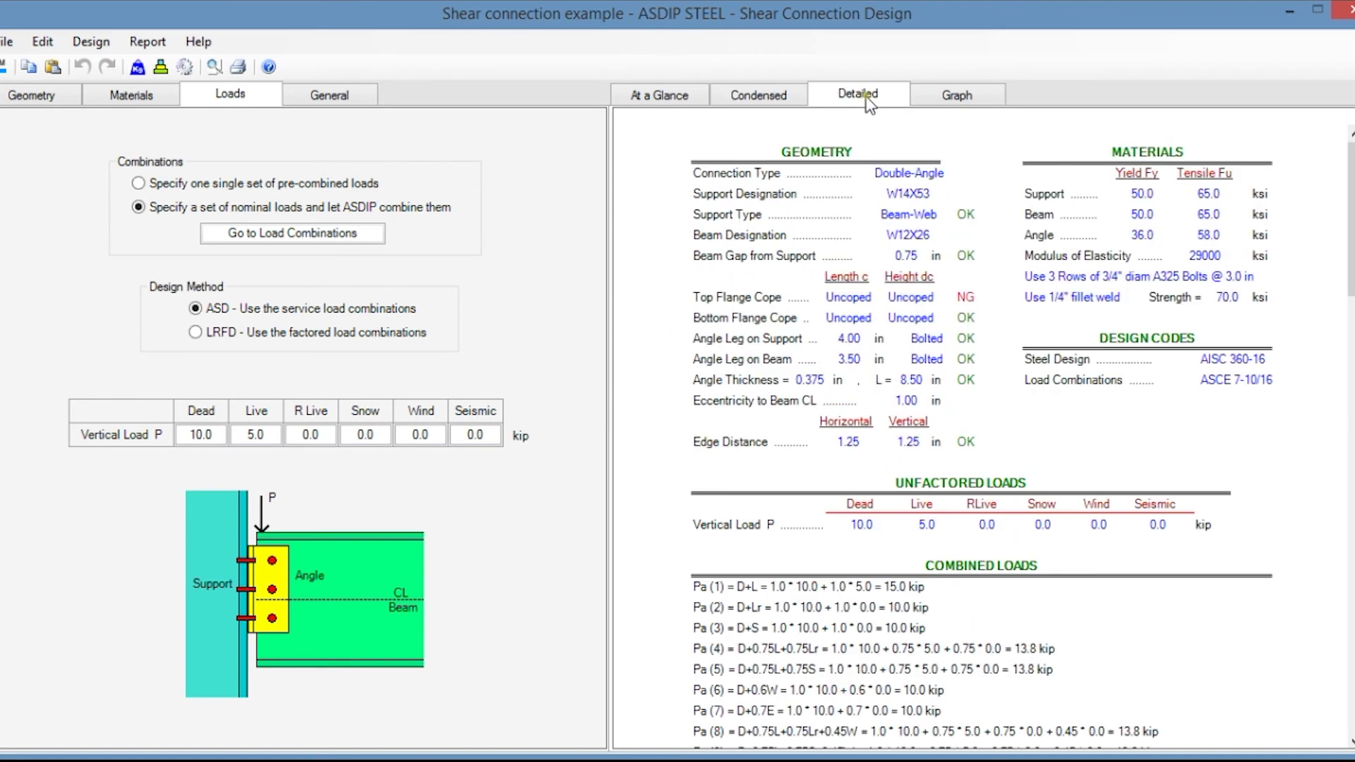
{"action": "scroll", "coordinate": [933, 339], "scroll_direction": "down", "scroll_amount": 6}
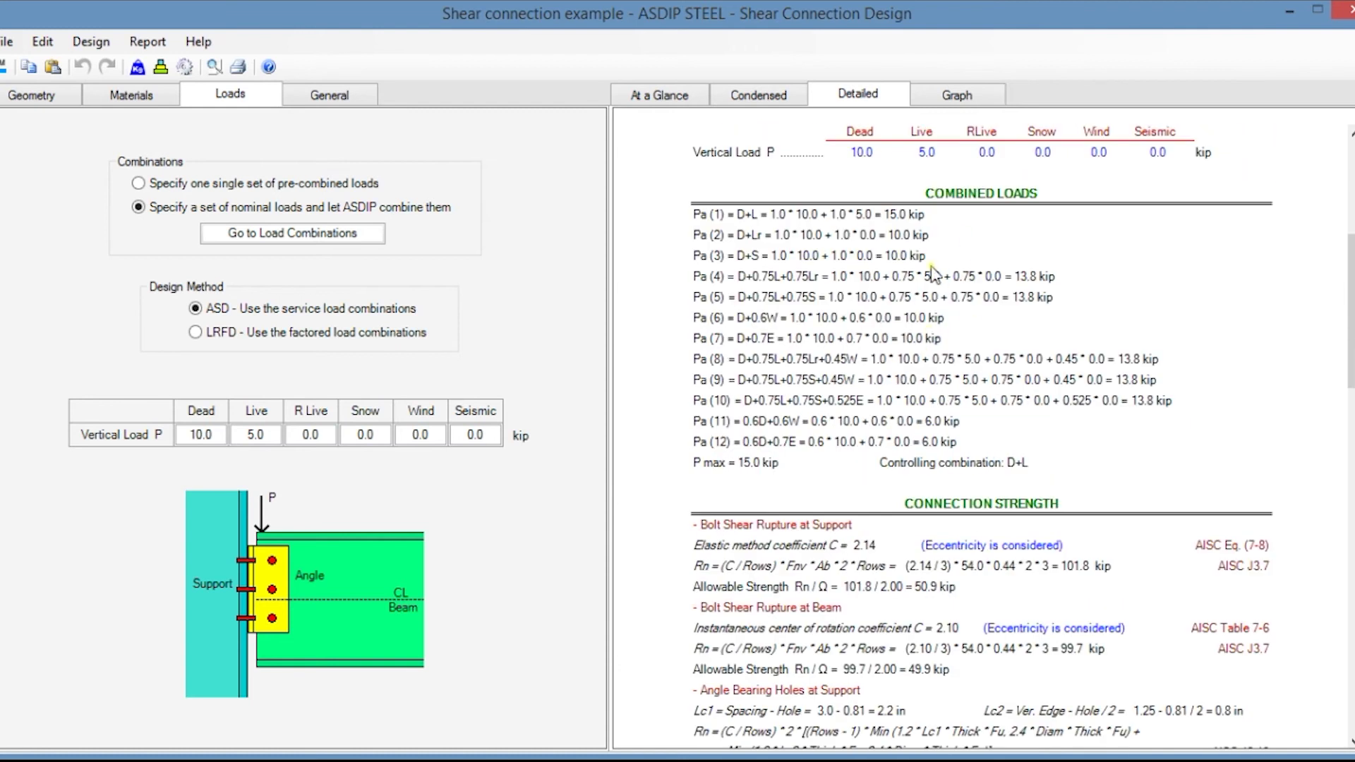
{"action": "scroll", "coordinate": [945, 387], "scroll_direction": "down", "scroll_amount": 4}
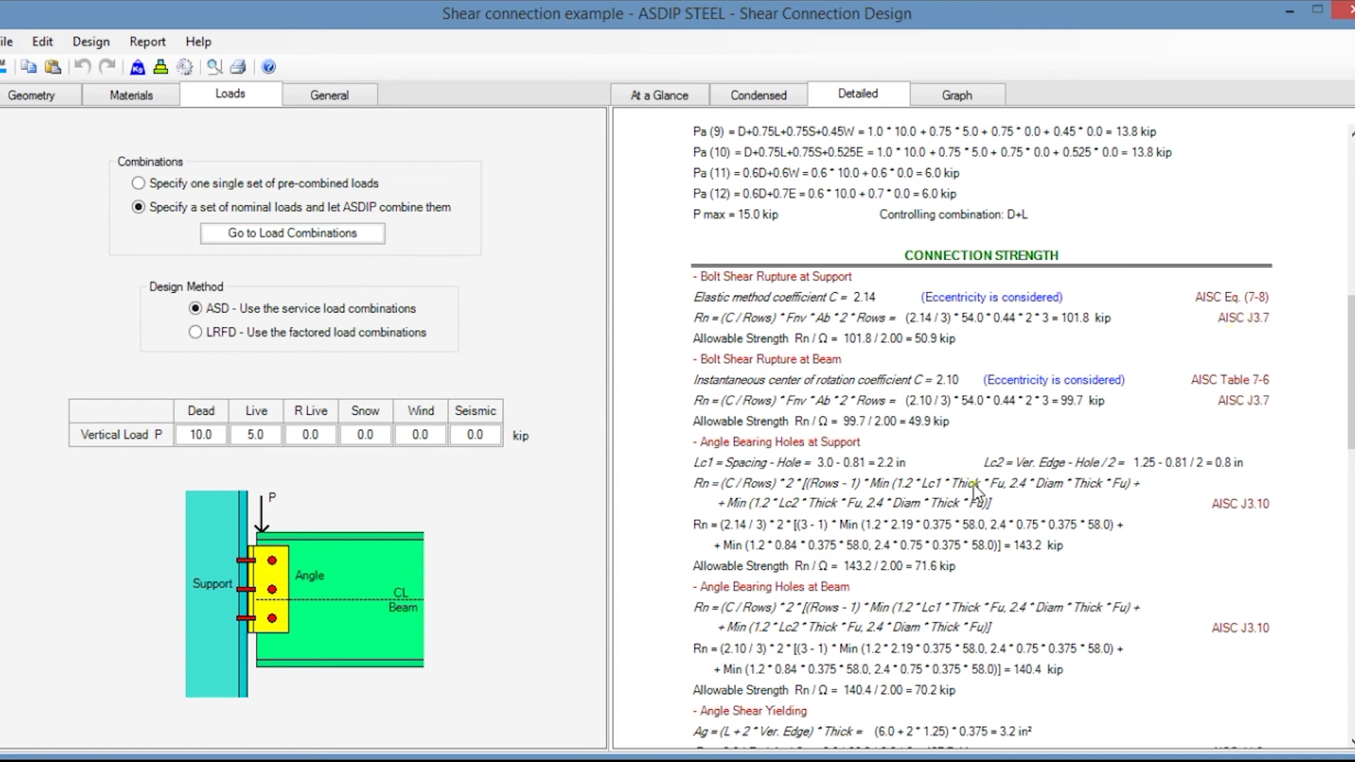
{"action": "scroll", "coordinate": [976, 487], "scroll_direction": "down", "scroll_amount": 15}
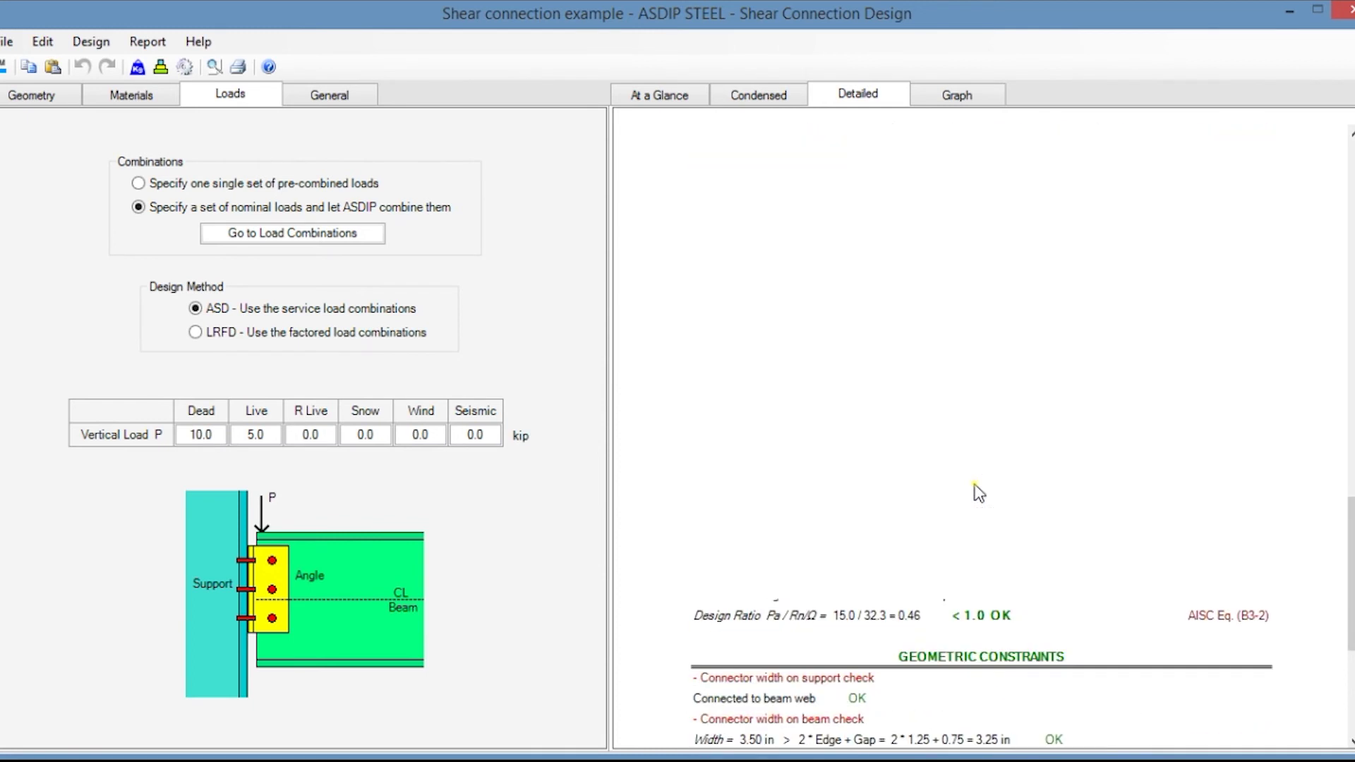
{"action": "scroll", "coordinate": [1017, 501], "scroll_direction": "down", "scroll_amount": 3}
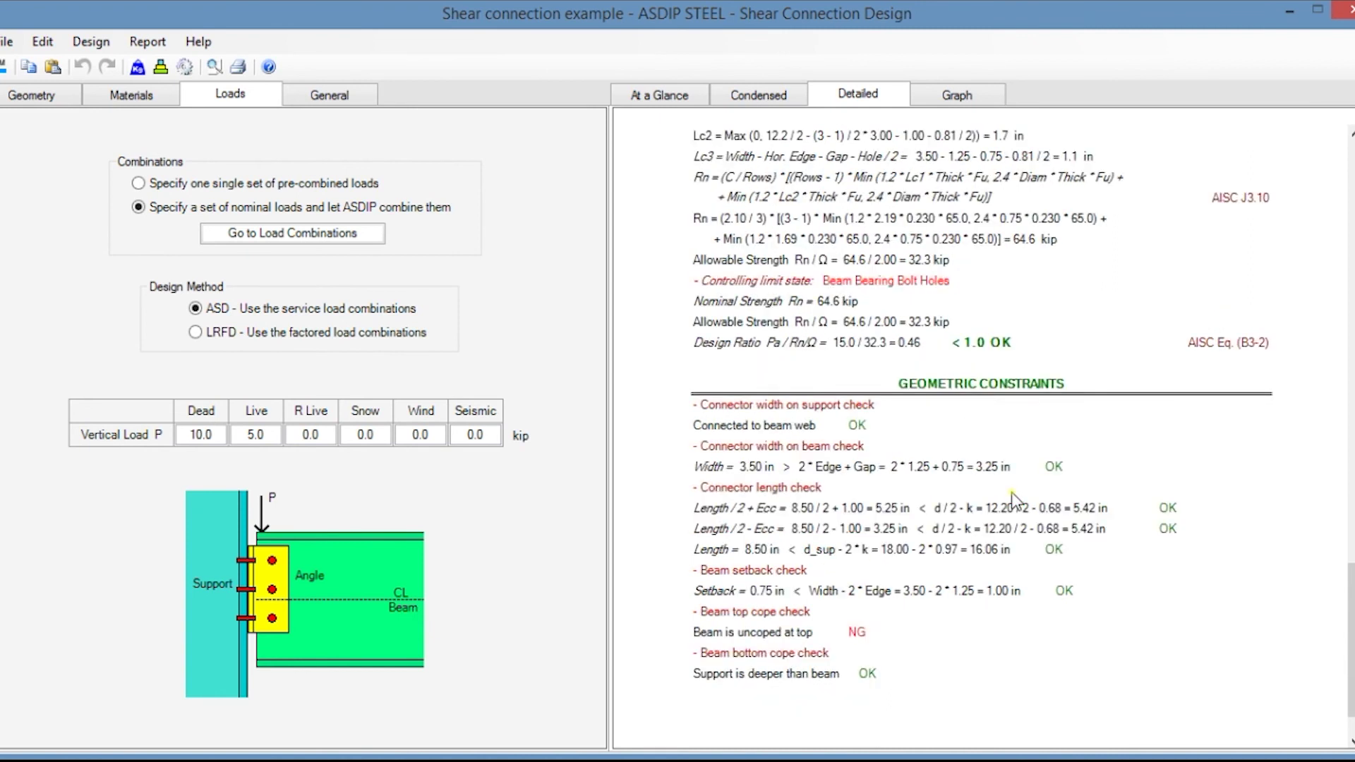
{"action": "left_click", "coordinate": [957, 94]}
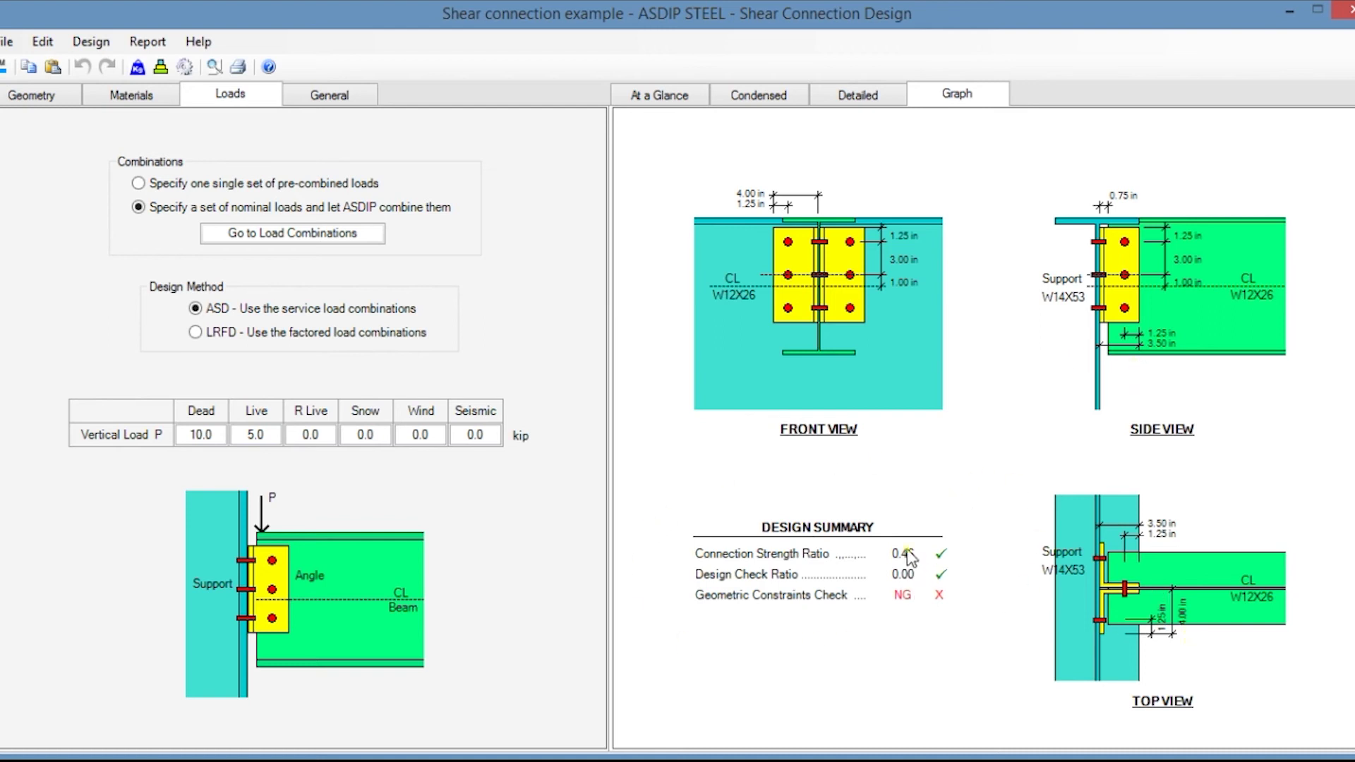
- Open the Moment connection example from Project Manager and try Welded Flange, then End Plate types
{"action": "left_click", "coordinate": [3, 67]}
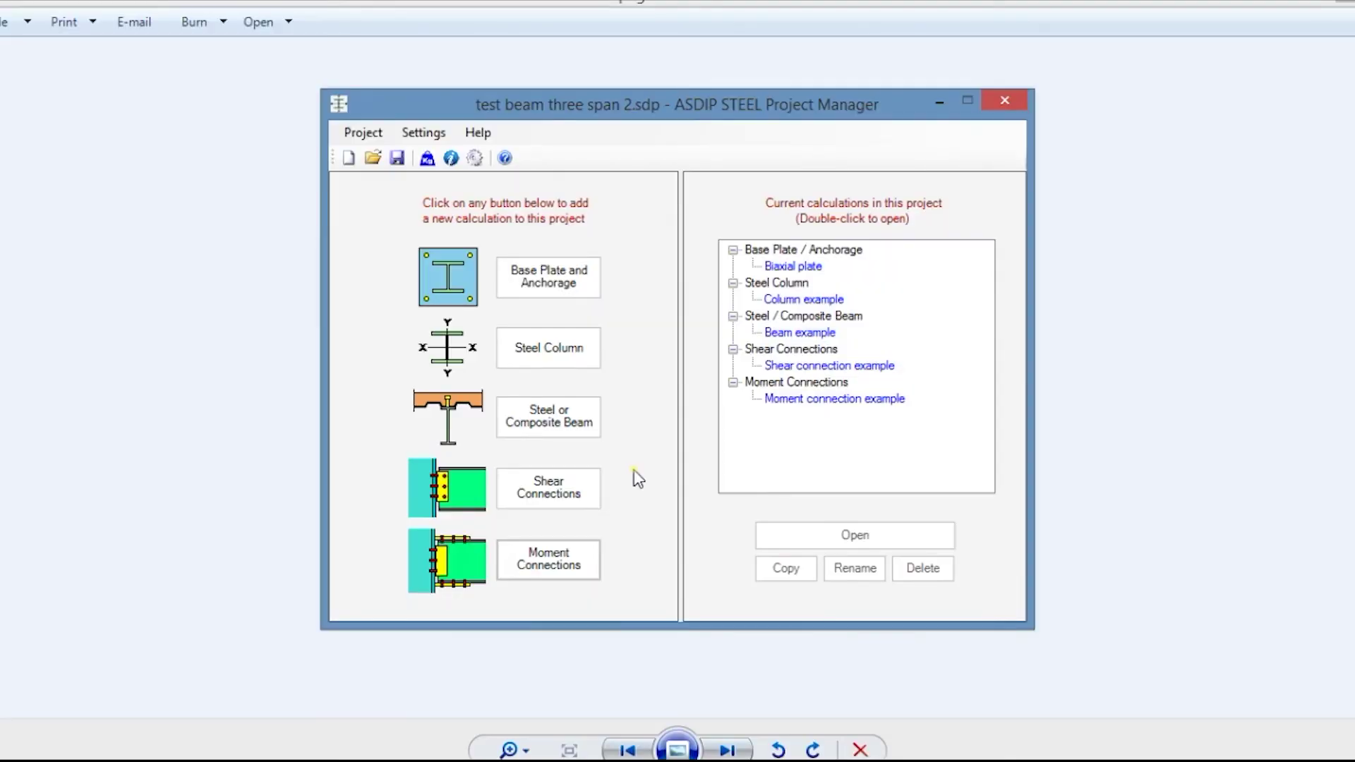
{"action": "double_click", "coordinate": [797, 399]}
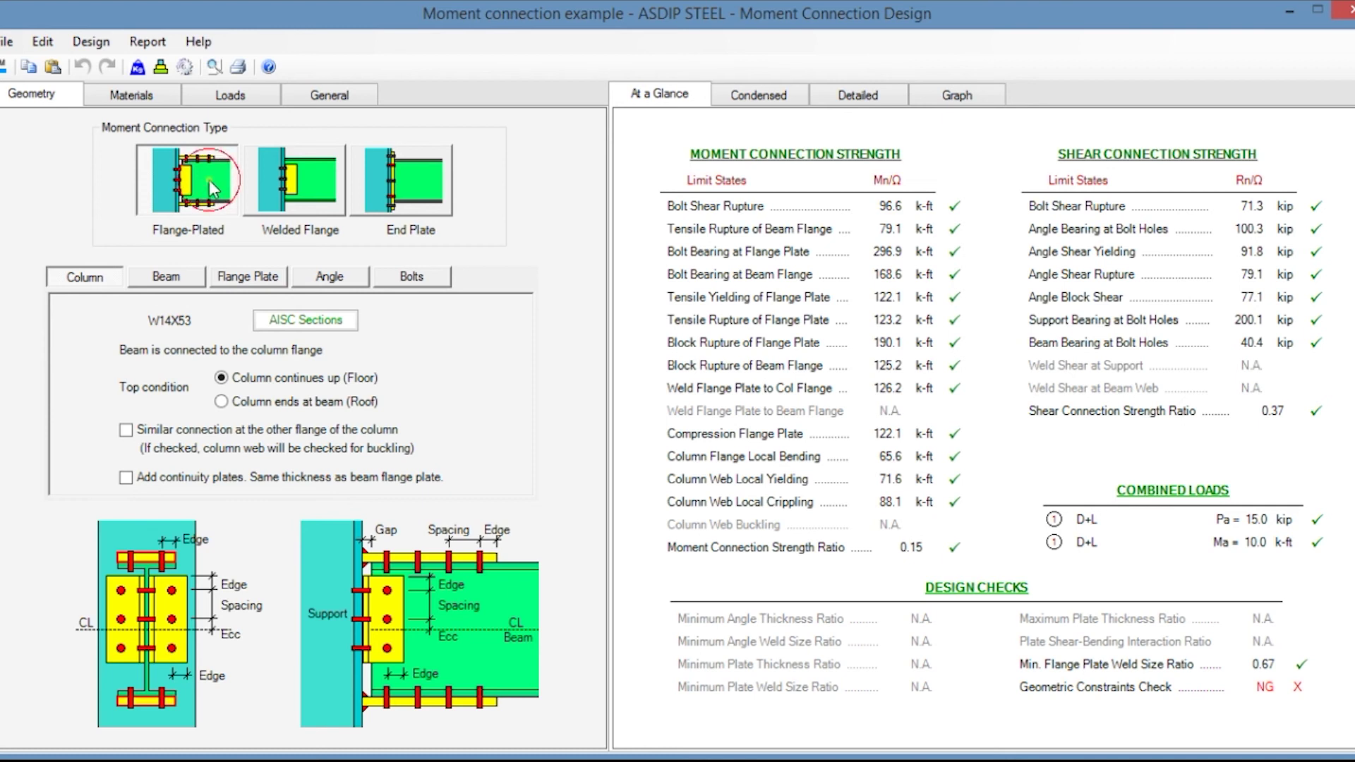
{"action": "left_click", "coordinate": [314, 197]}
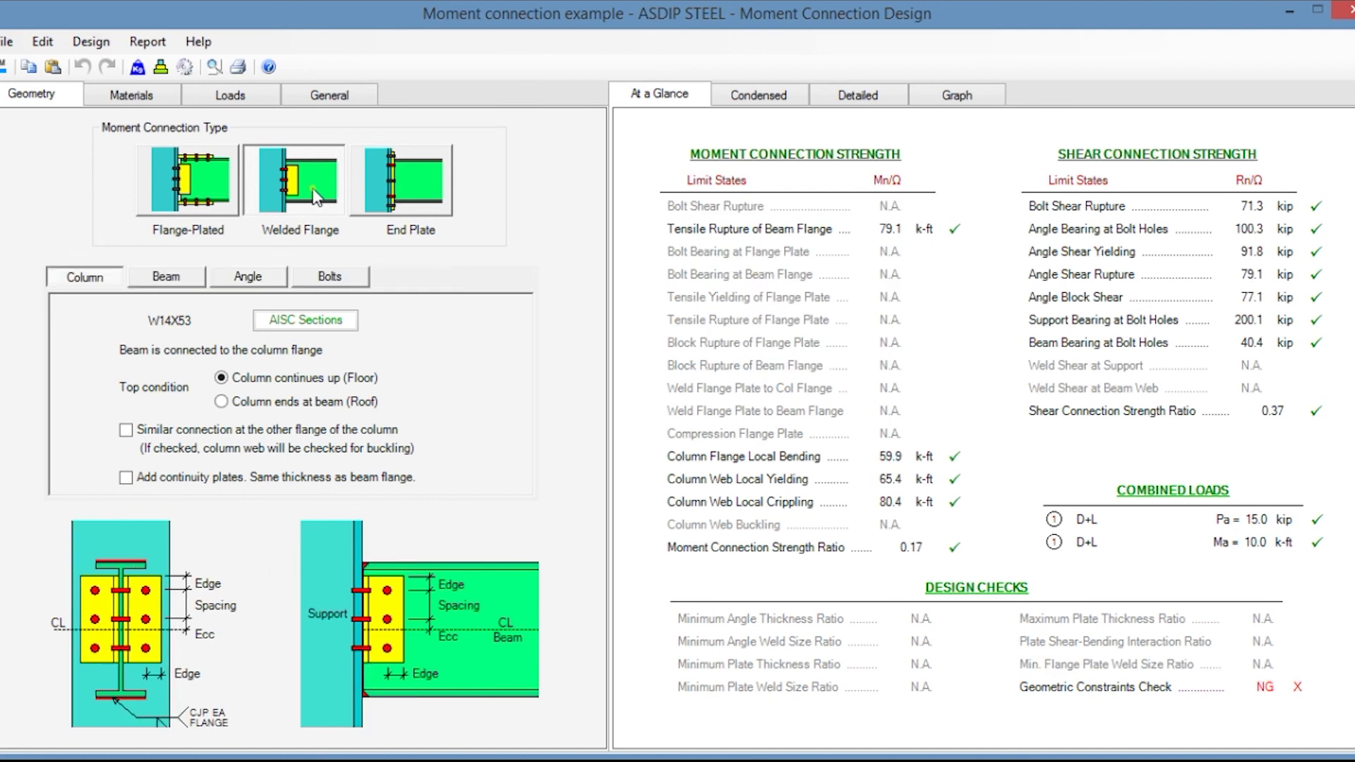
{"action": "left_click", "coordinate": [406, 183]}
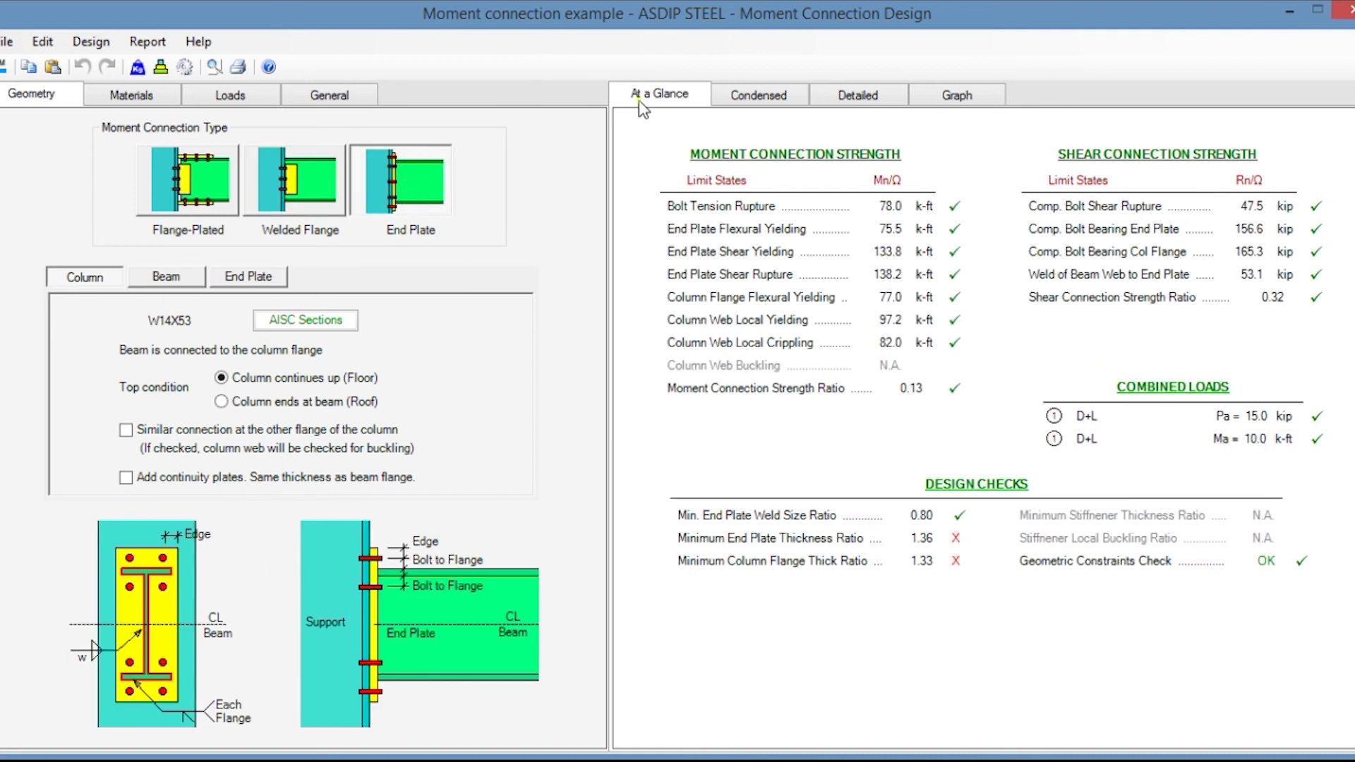
- Make the connection flange-plated again, keeping a double-angle shear connection on the beam
{"action": "left_click", "coordinate": [957, 94]}
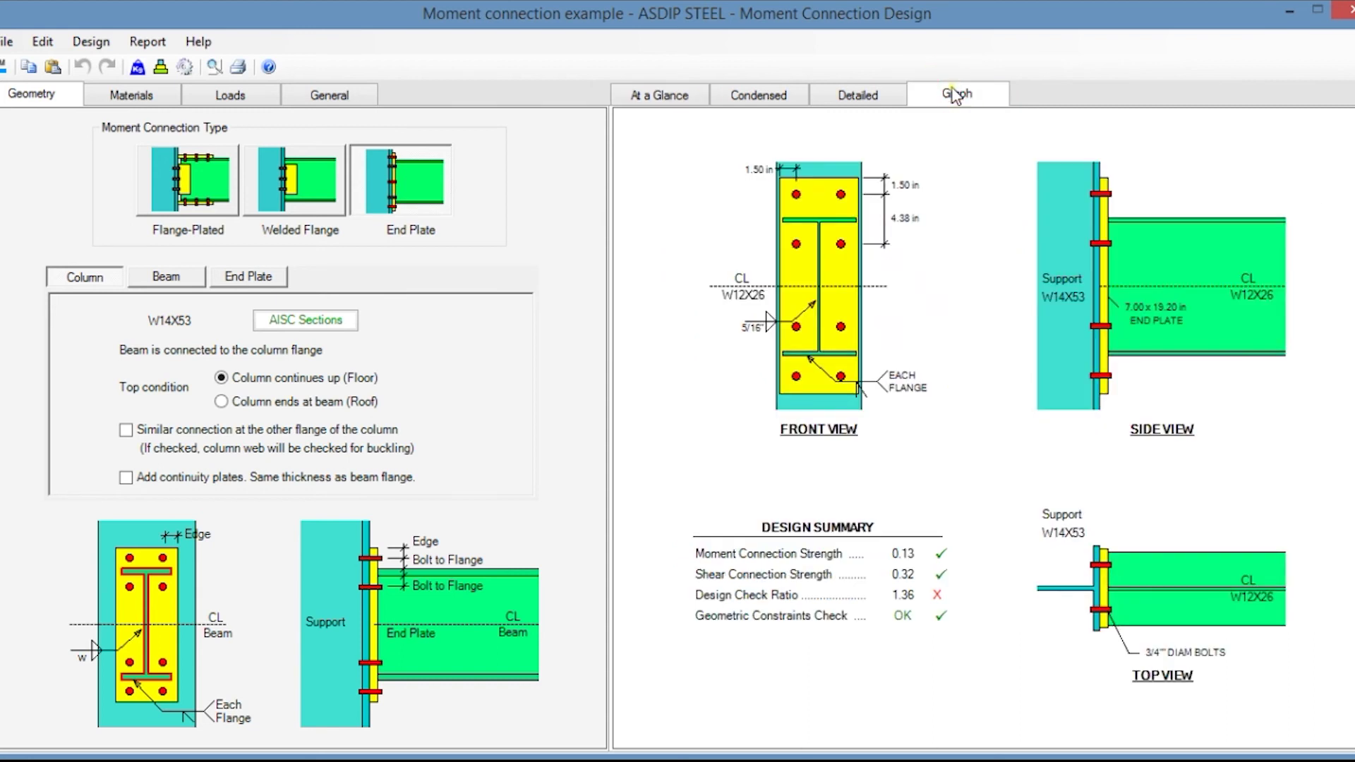
{"action": "left_click", "coordinate": [199, 191]}
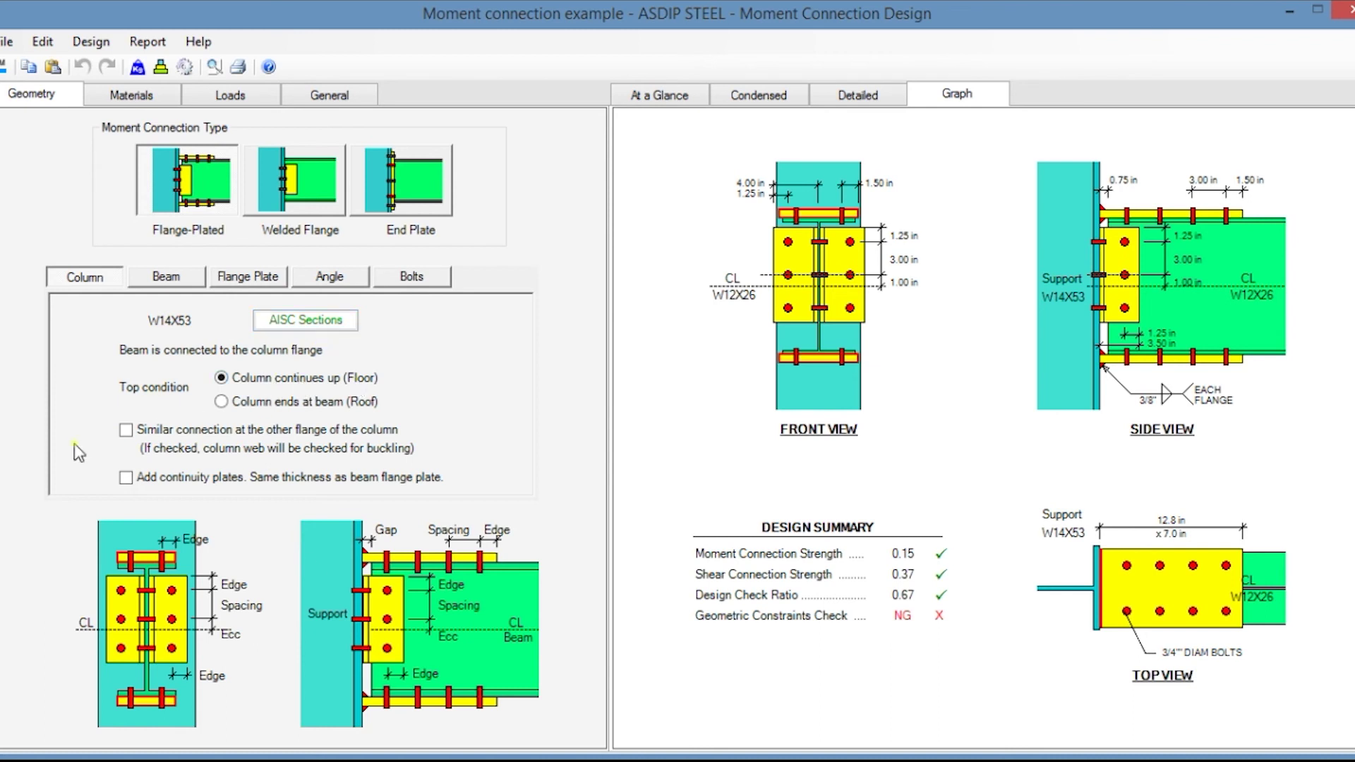
{"action": "left_click", "coordinate": [161, 281]}
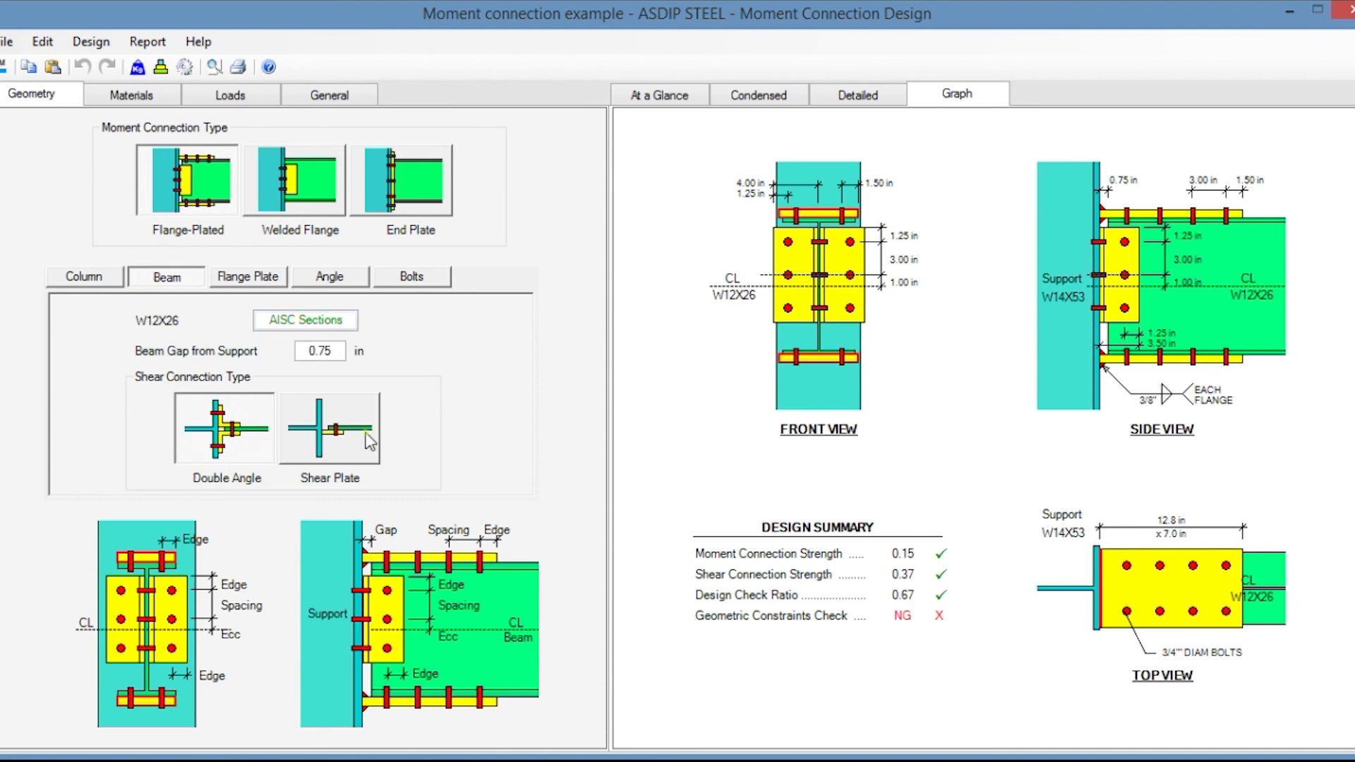
{"action": "left_click", "coordinate": [320, 432]}
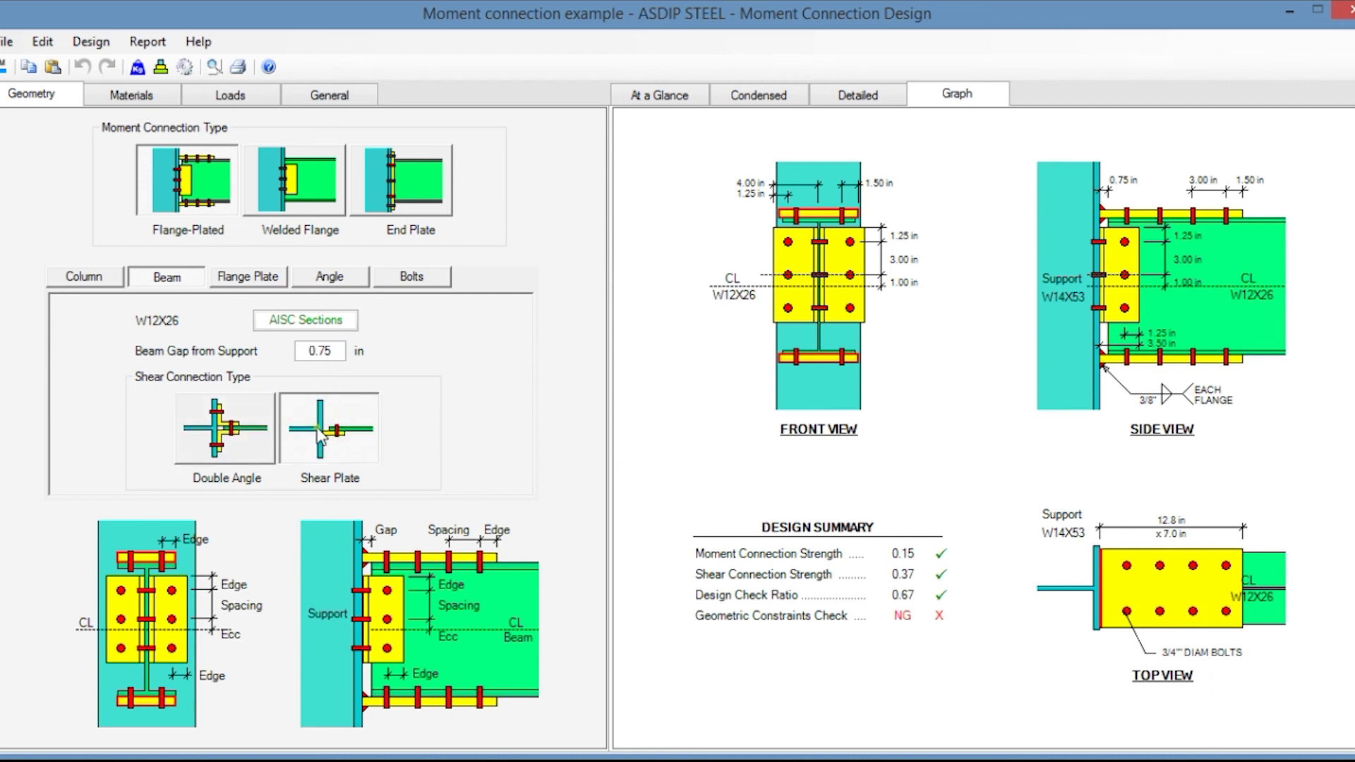
{"action": "left_click", "coordinate": [231, 443]}
- Weld the flange plate and both angle legs, then show loads P 10.0/5.0 kip, M 5.0/5.0 k-ft
{"action": "left_click", "coordinate": [250, 277]}
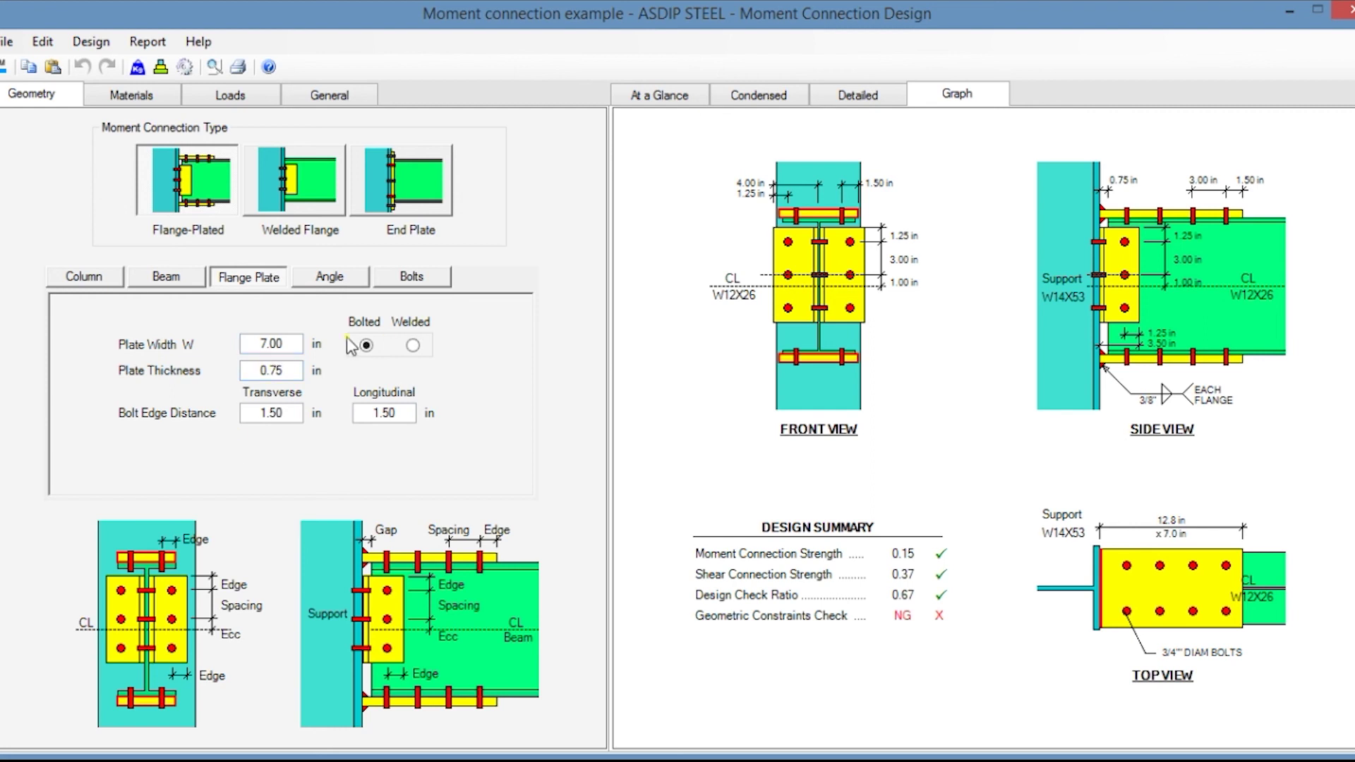
{"action": "left_click", "coordinate": [412, 345]}
{"action": "left_click", "coordinate": [327, 277]}
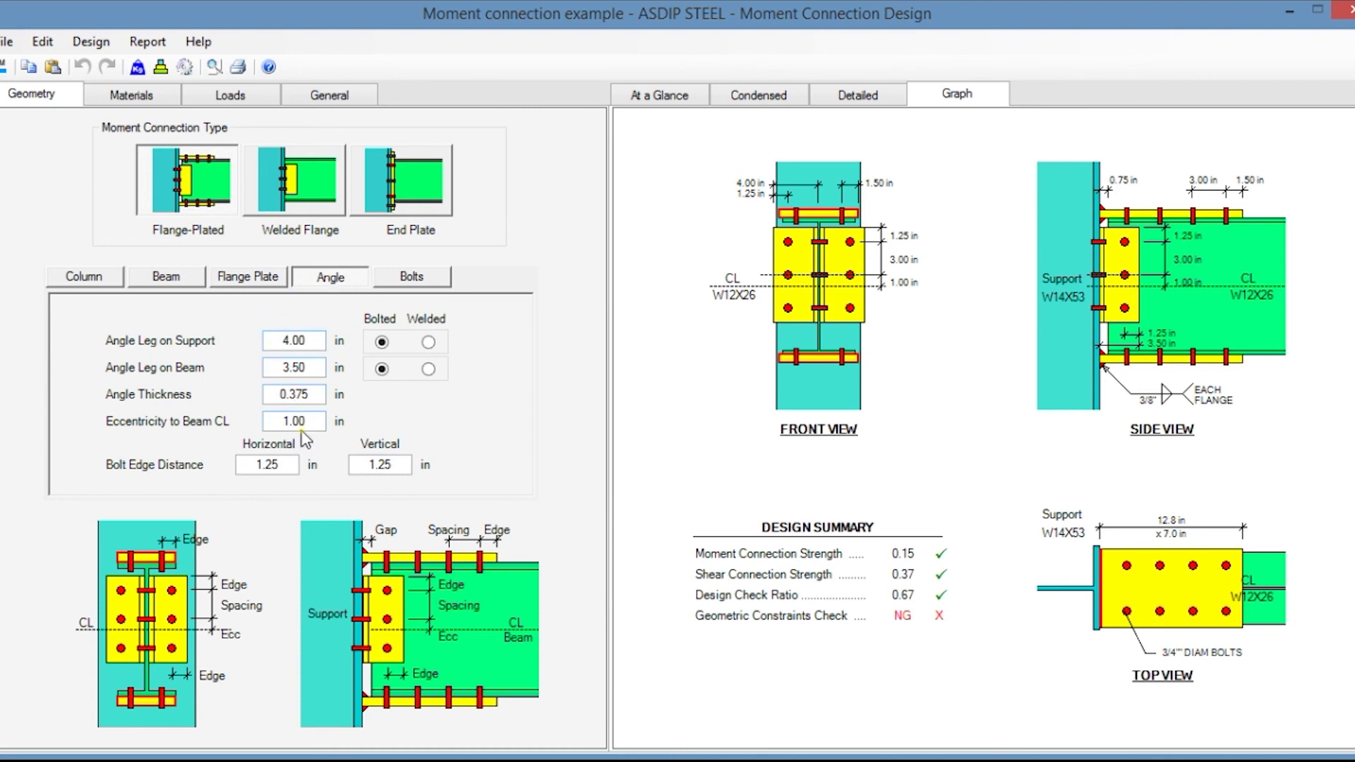
{"action": "left_click", "coordinate": [429, 342]}
{"action": "left_click", "coordinate": [428, 369]}
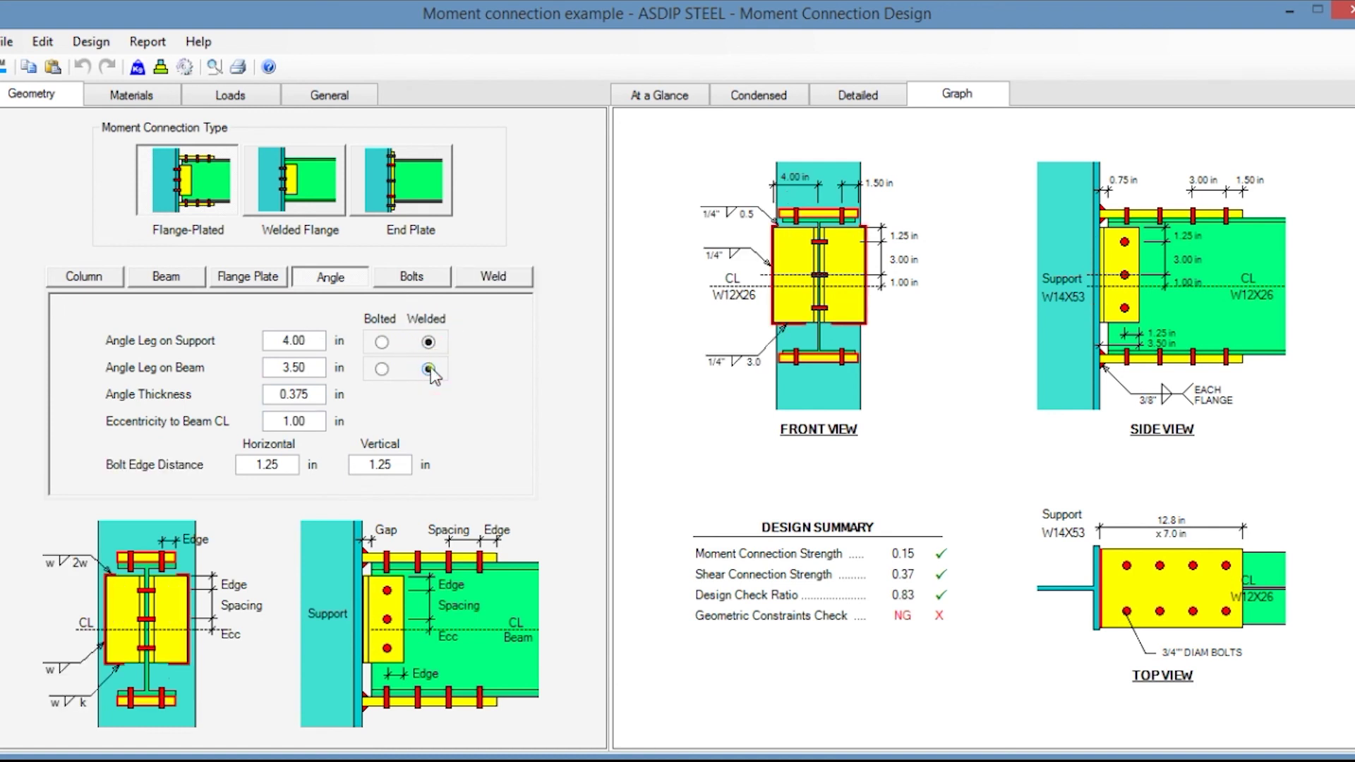
{"action": "left_click", "coordinate": [246, 99]}
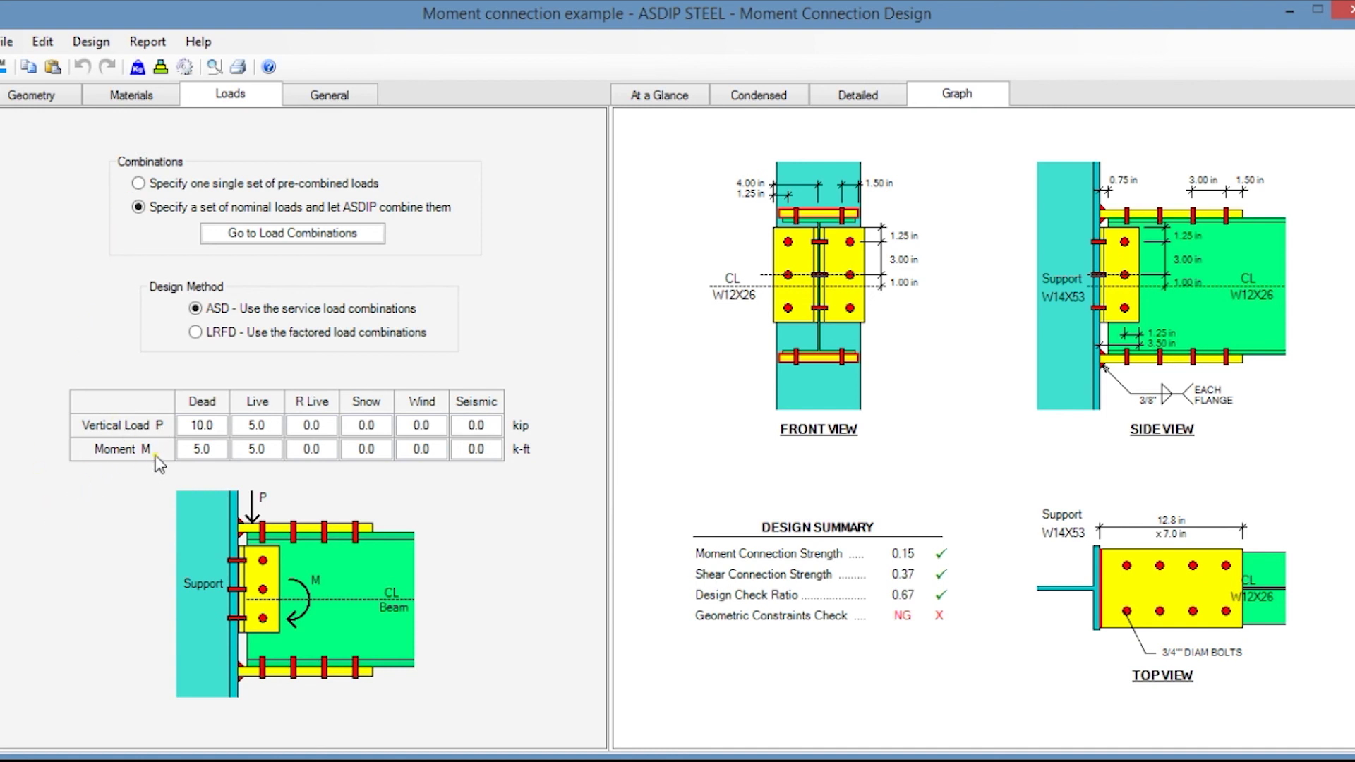
{"action": "left_click", "coordinate": [677, 99]}
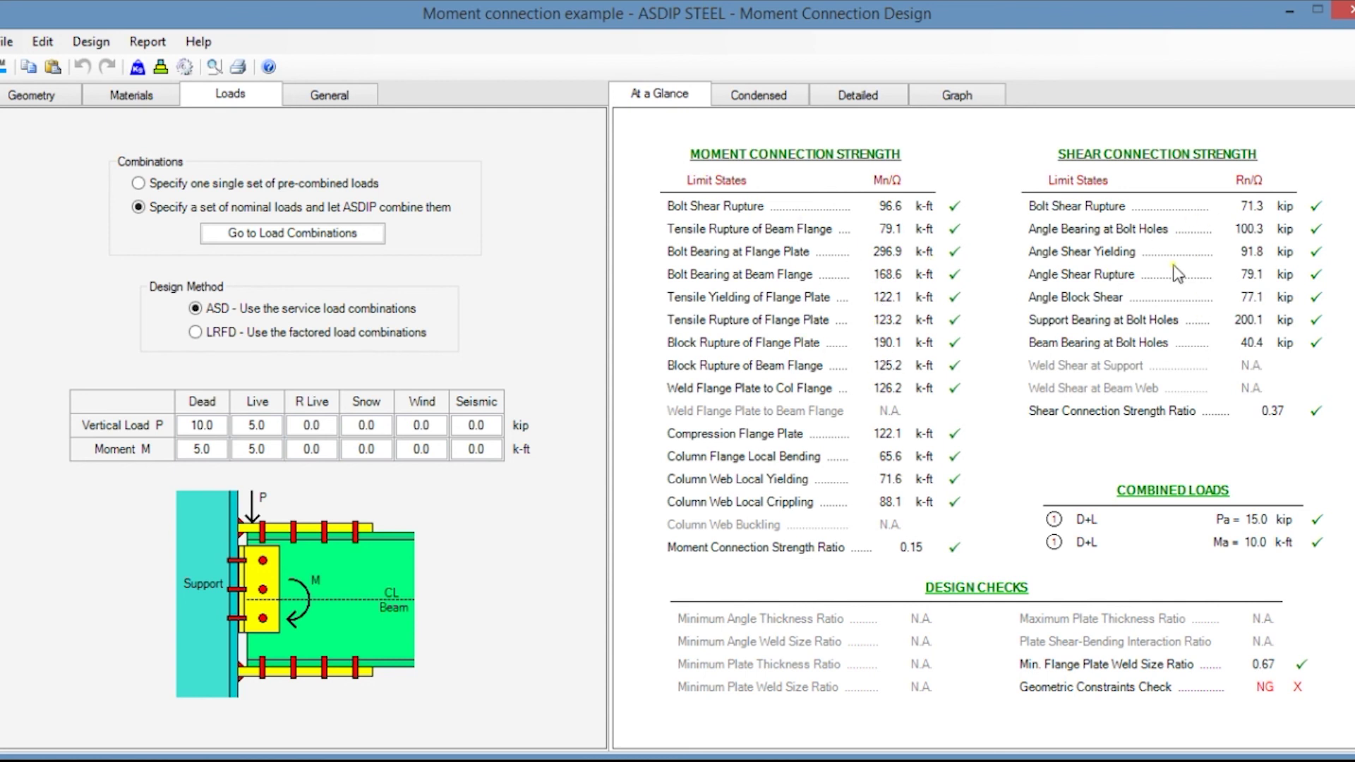
{"action": "left_click", "coordinate": [755, 95]}
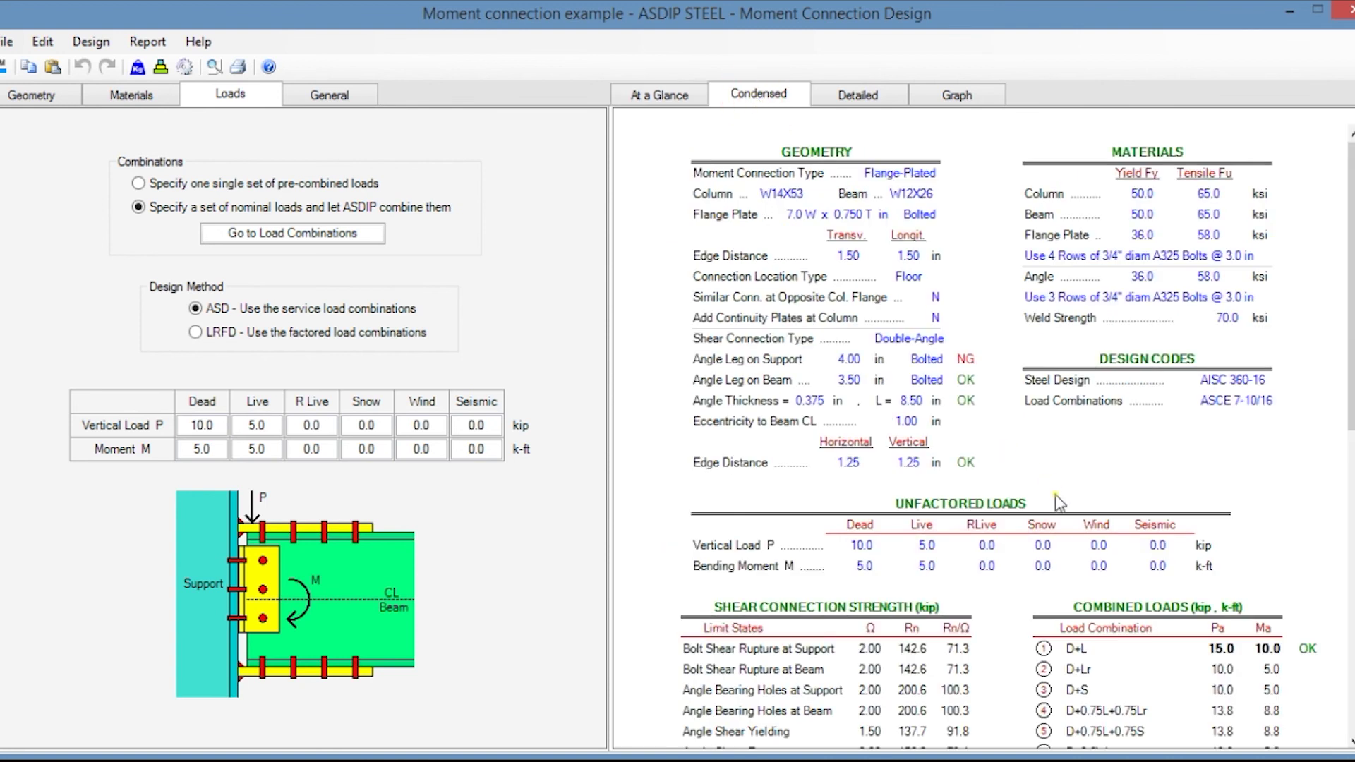
{"action": "scroll", "coordinate": [1057, 499], "scroll_direction": "down", "scroll_amount": 6}
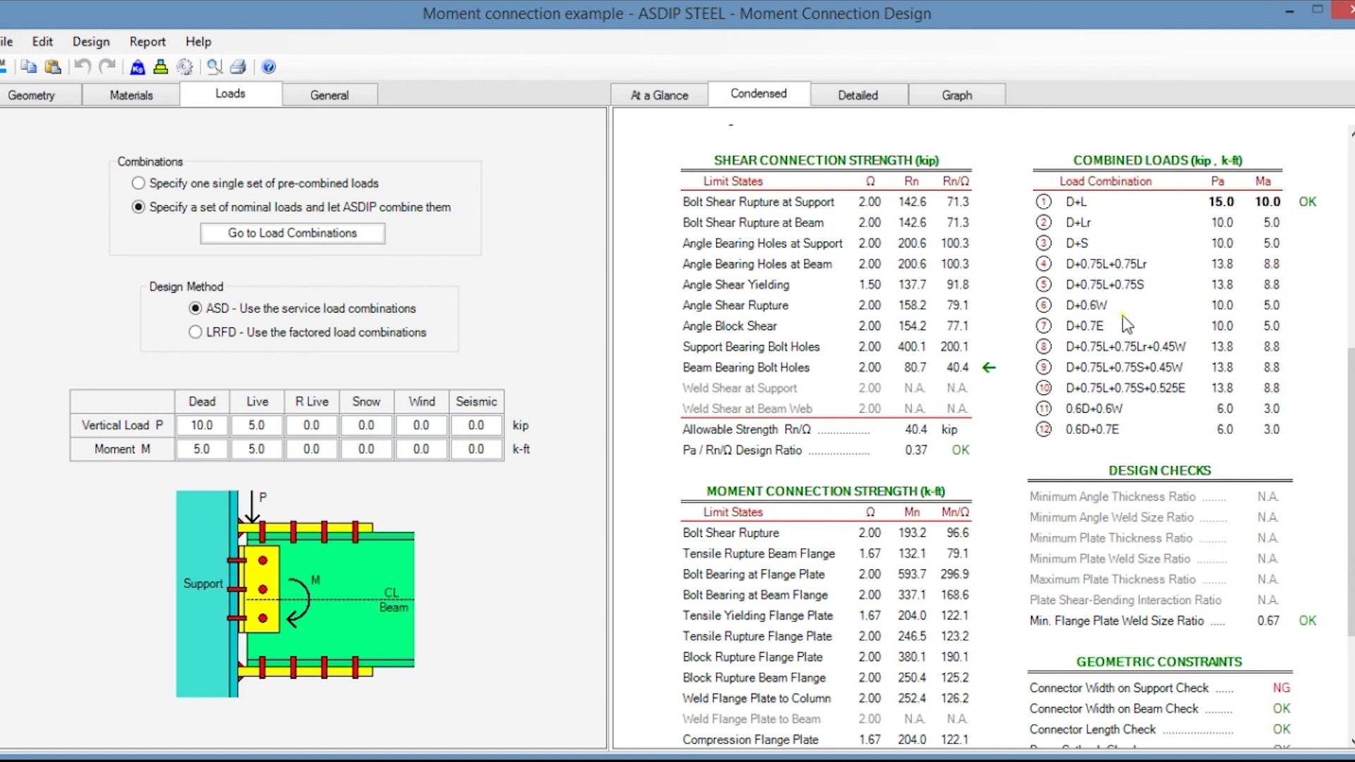
{"action": "scroll", "coordinate": [1168, 526], "scroll_direction": "down", "scroll_amount": 3}
{"action": "left_click", "coordinate": [858, 95]}
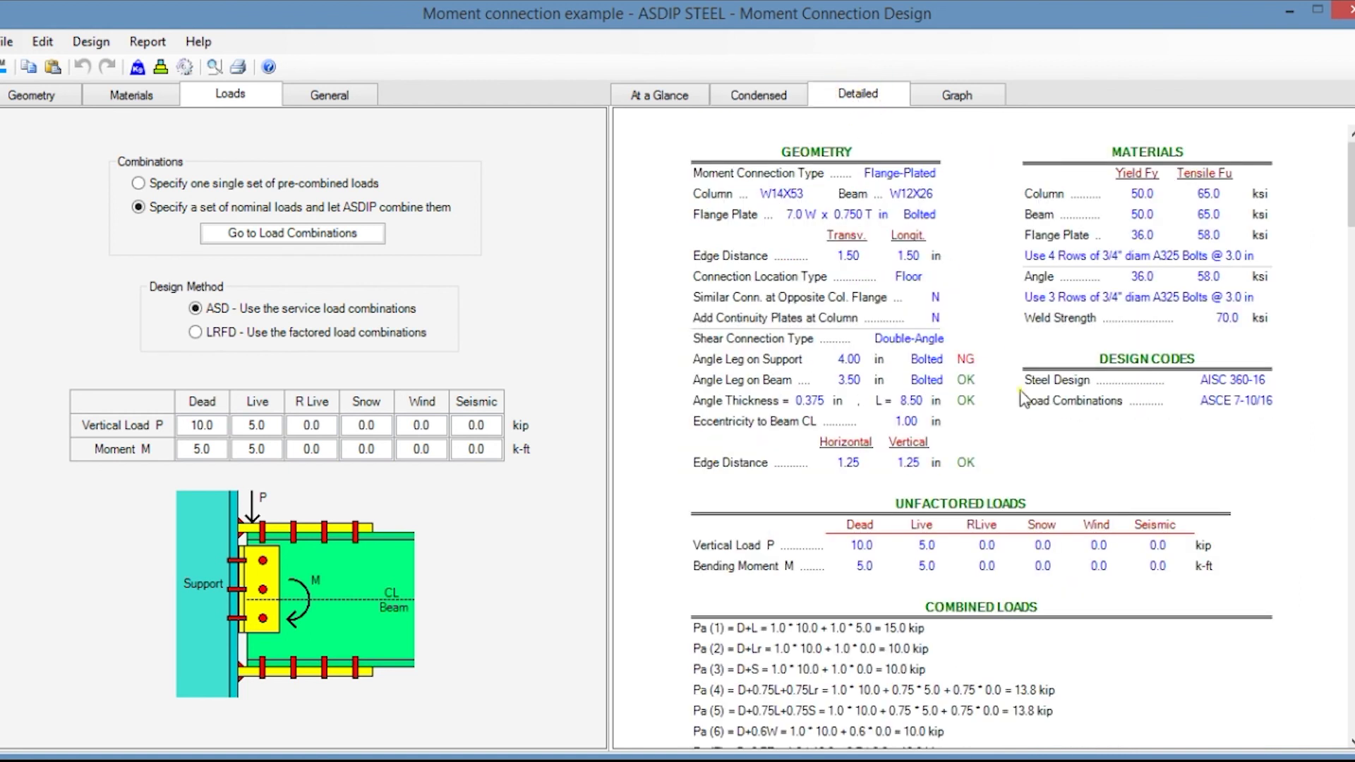
{"action": "scroll", "coordinate": [1024, 397], "scroll_direction": "down", "scroll_amount": 15}
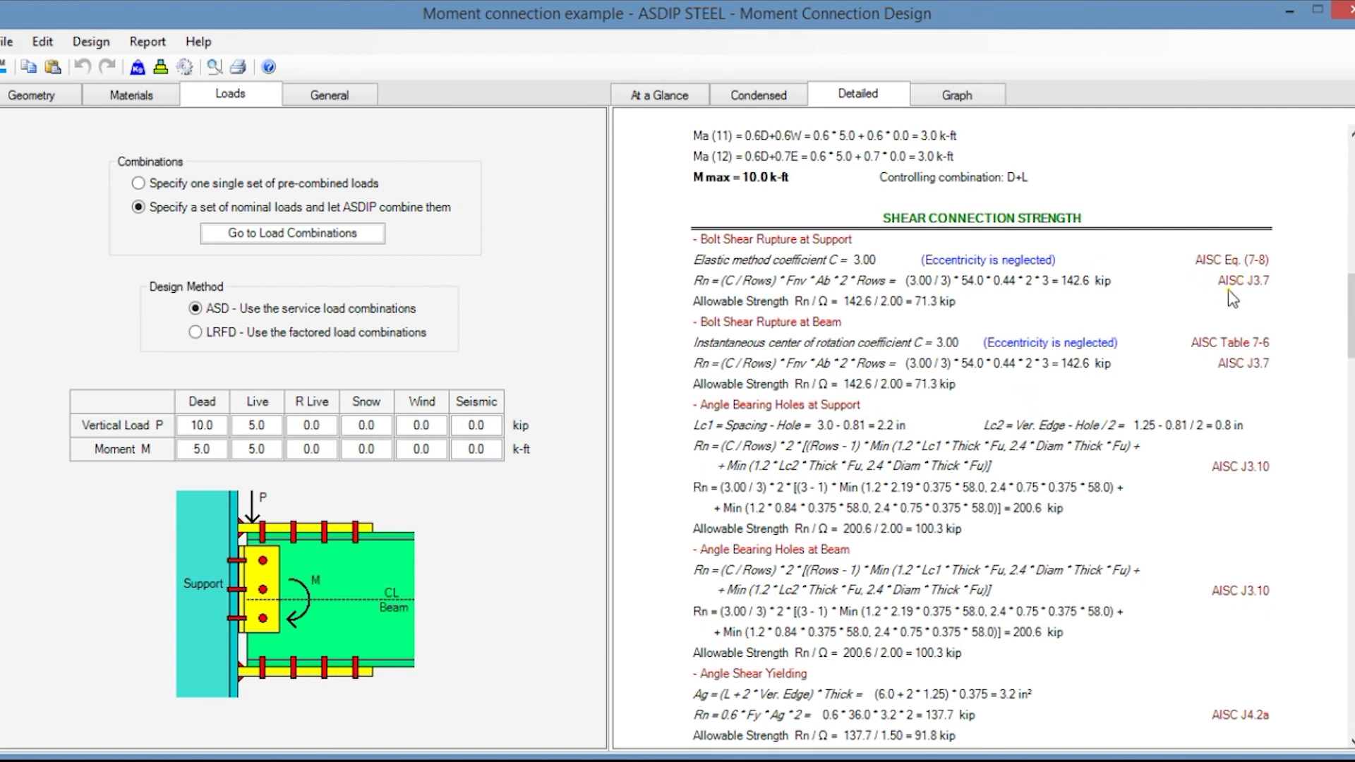
{"action": "scroll", "coordinate": [1017, 457], "scroll_direction": "down", "scroll_amount": 15}
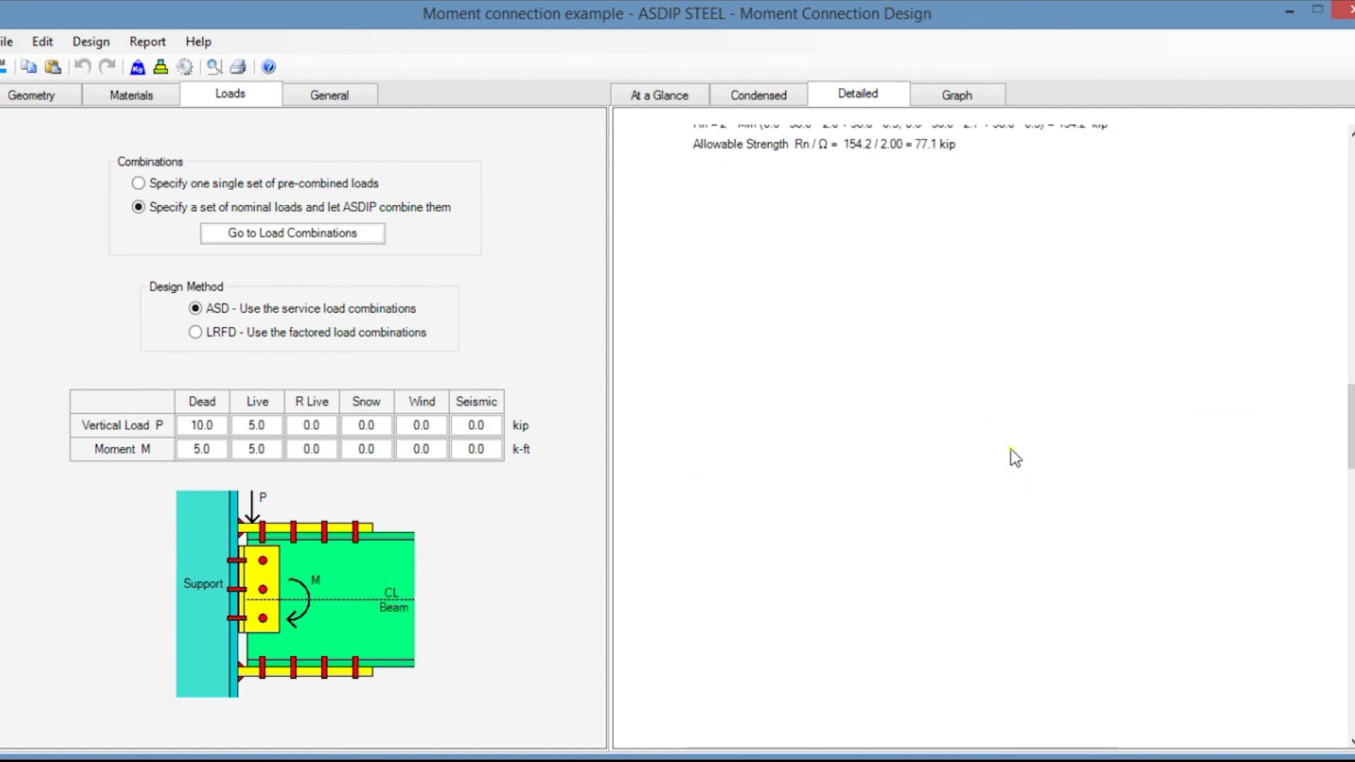
{"action": "left_click", "coordinate": [957, 95]}
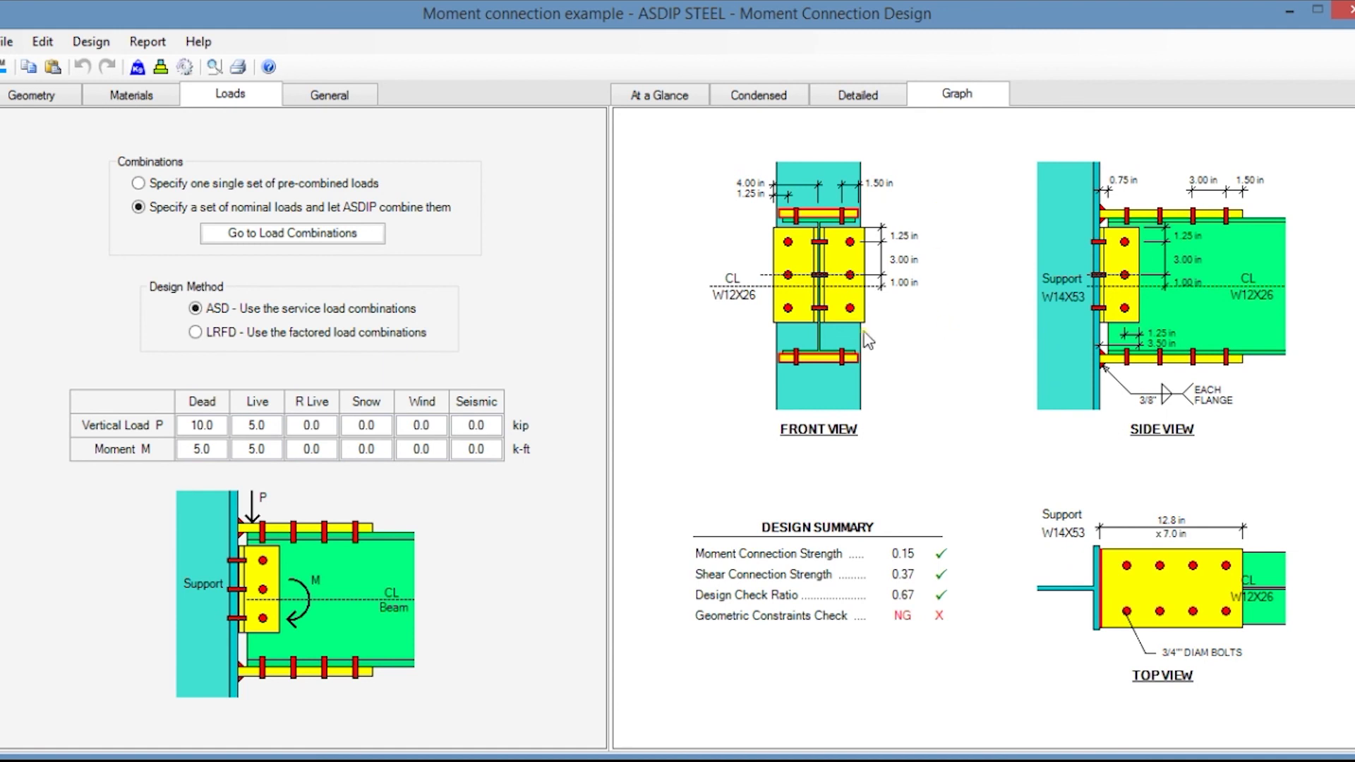